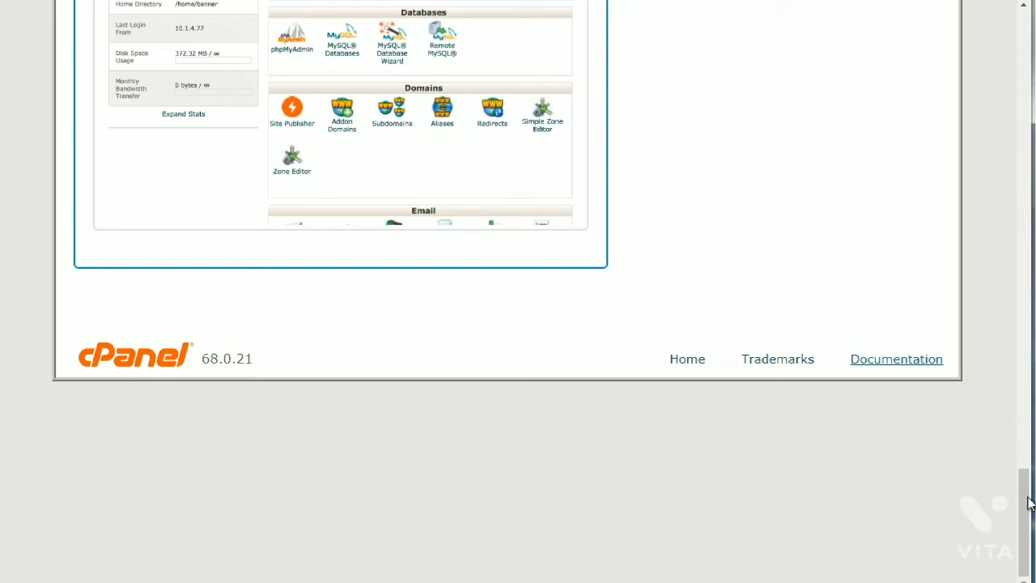
Go to the Change Style page from the account options menu.
{"action": "left_click_drag", "start_coordinate": [1028, 497], "coordinate": [1023, 452]}
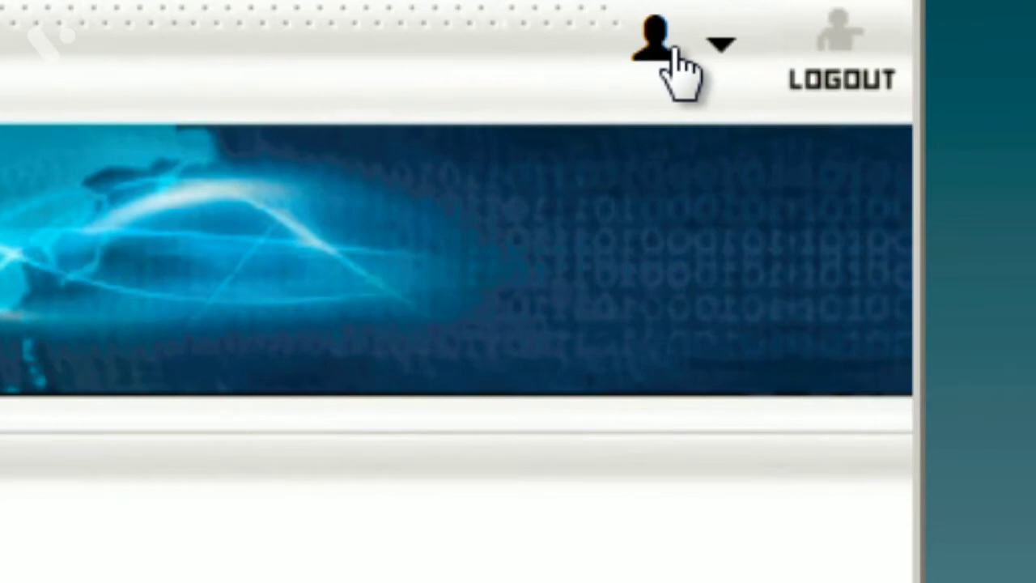
{"action": "left_click", "coordinate": [656, 59]}
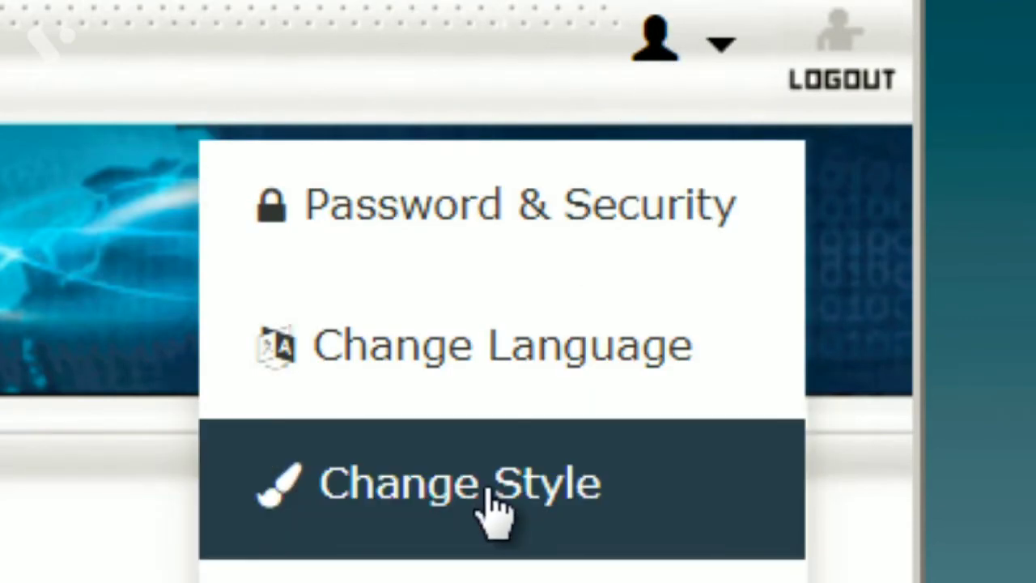
{"action": "left_click", "coordinate": [484, 503]}
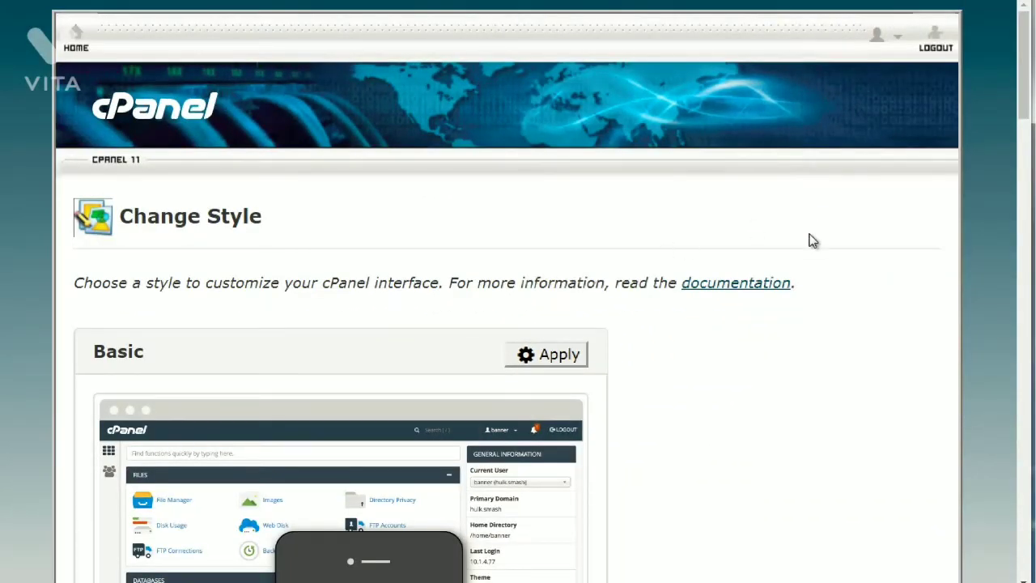
Zoom in and look over the Basic, Light, Retro and Dark style previews.
{"action": "key", "text": "ctrl+plus"}
{"action": "key", "text": "ctrl+plus"}
{"action": "key", "text": "ctrl+plus"}
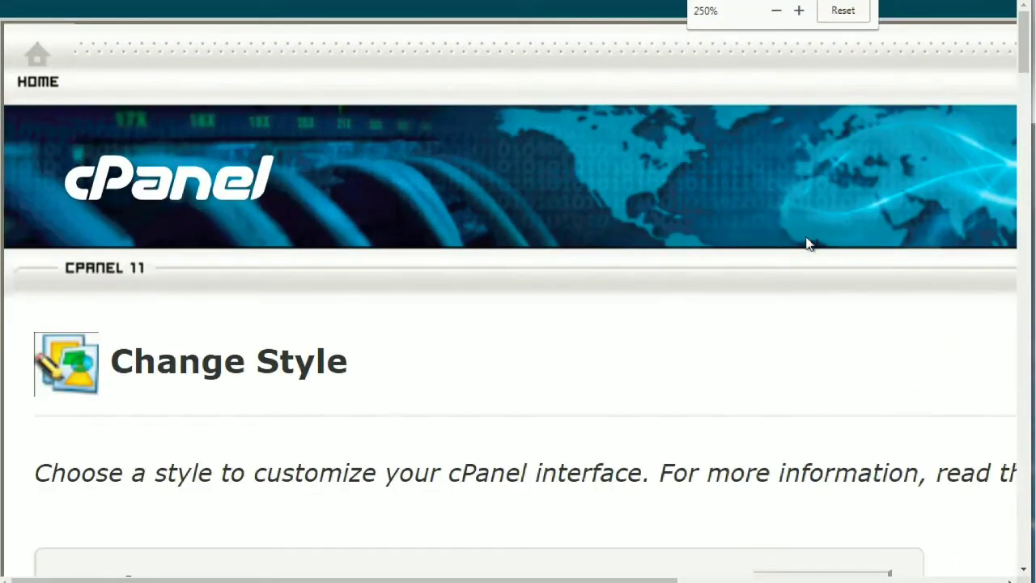
{"action": "left_click_drag", "start_coordinate": [1022, 68], "coordinate": [1024, 113]}
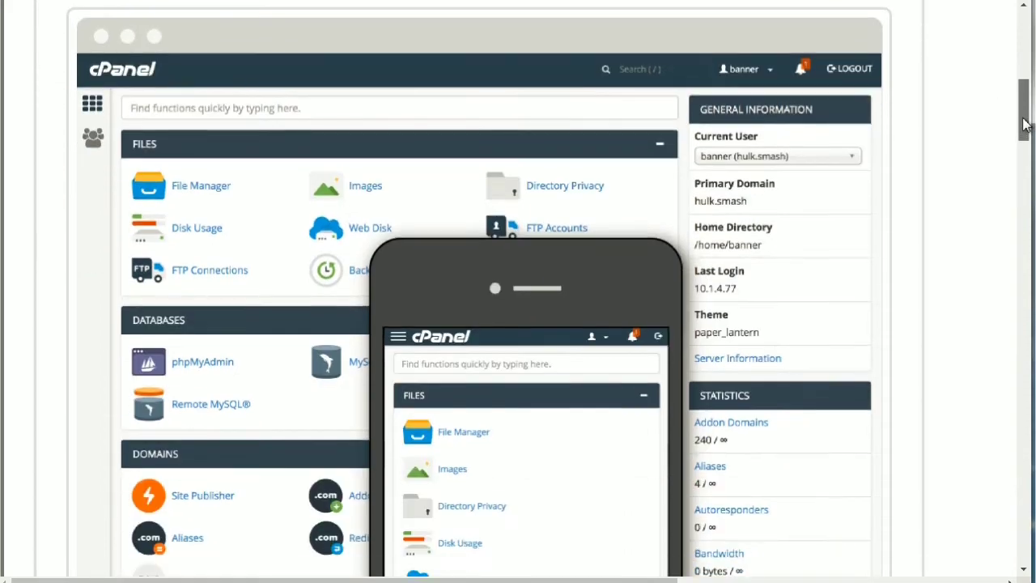
{"action": "left_click_drag", "start_coordinate": [1025, 108], "coordinate": [1027, 337]}
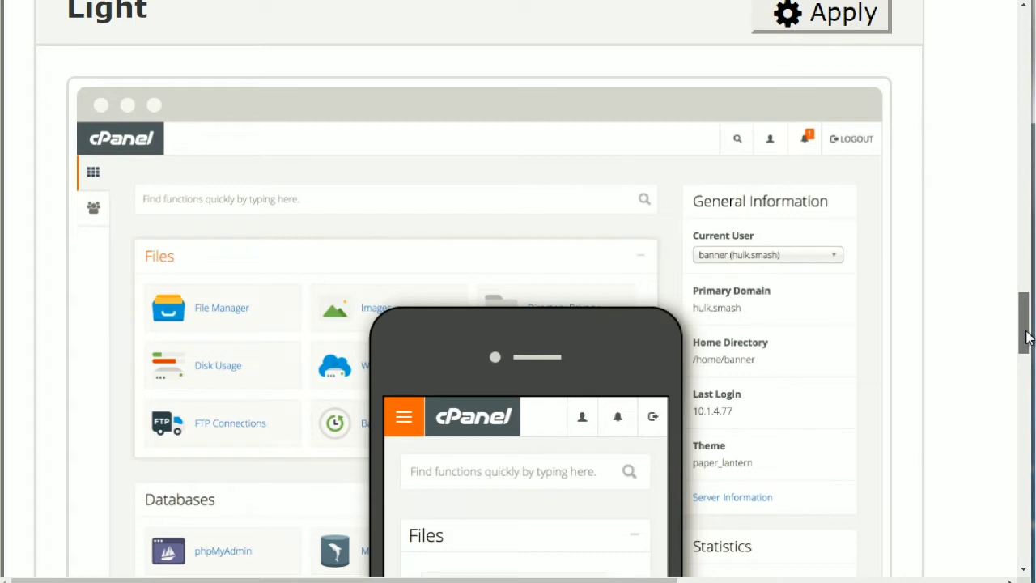
{"action": "left_click_drag", "start_coordinate": [1027, 338], "coordinate": [1027, 442]}
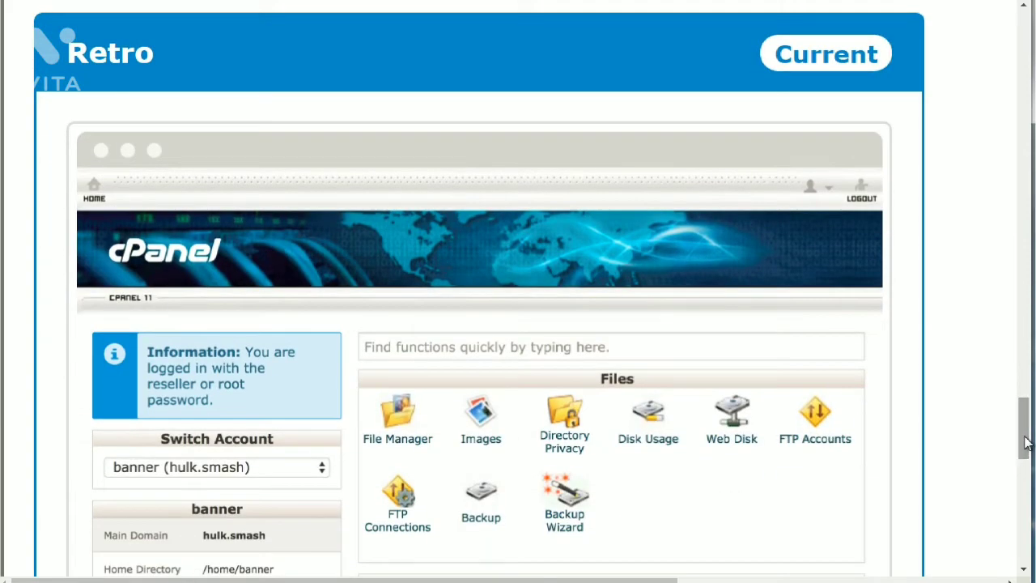
{"action": "left_click_drag", "start_coordinate": [1025, 441], "coordinate": [1026, 470]}
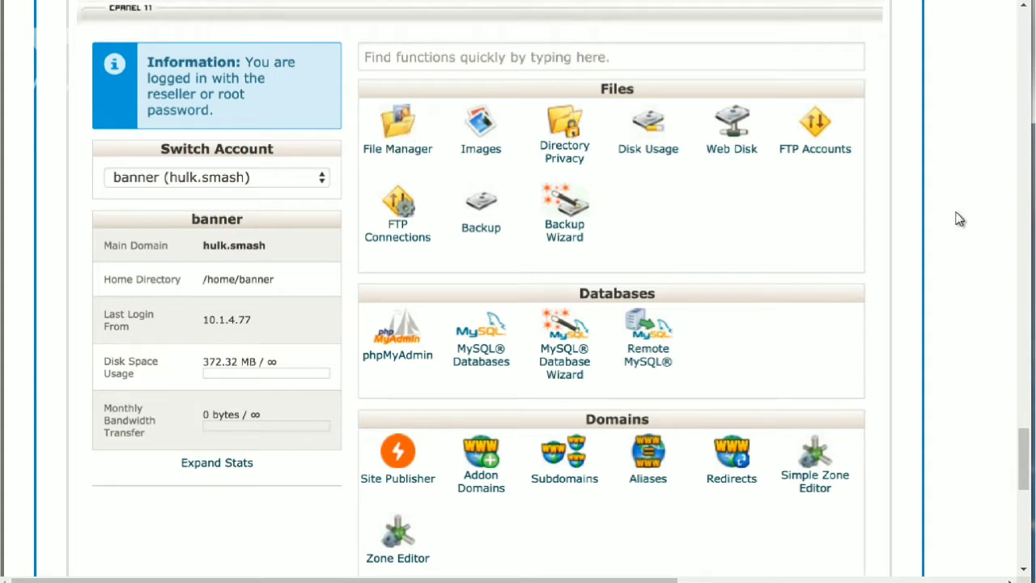
{"action": "left_click_drag", "start_coordinate": [1025, 442], "coordinate": [1024, 94]}
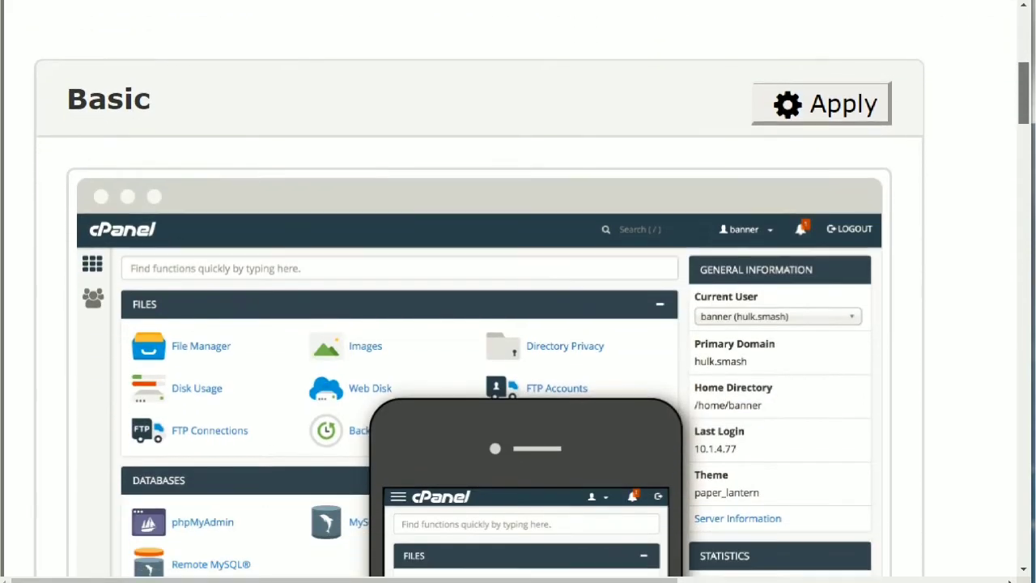
Apply the Basic (paper_lantern) style in place of Retro.
{"action": "left_click", "coordinate": [862, 119]}
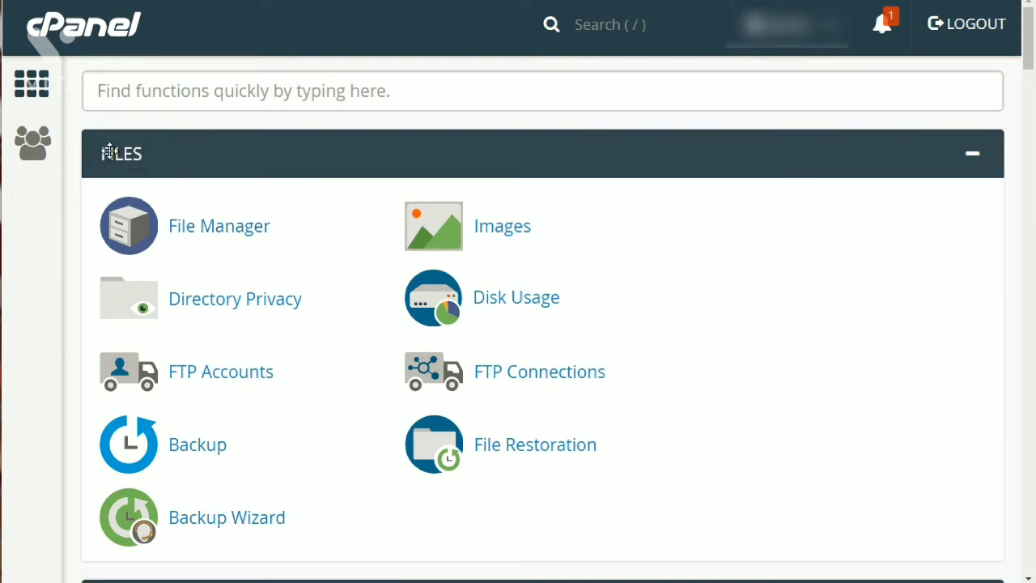
Scroll down past the Domains group until Email Accounts, Forwarders and Autoresponders appear.
{"action": "left_click_drag", "start_coordinate": [110, 152], "coordinate": [123, 220]}
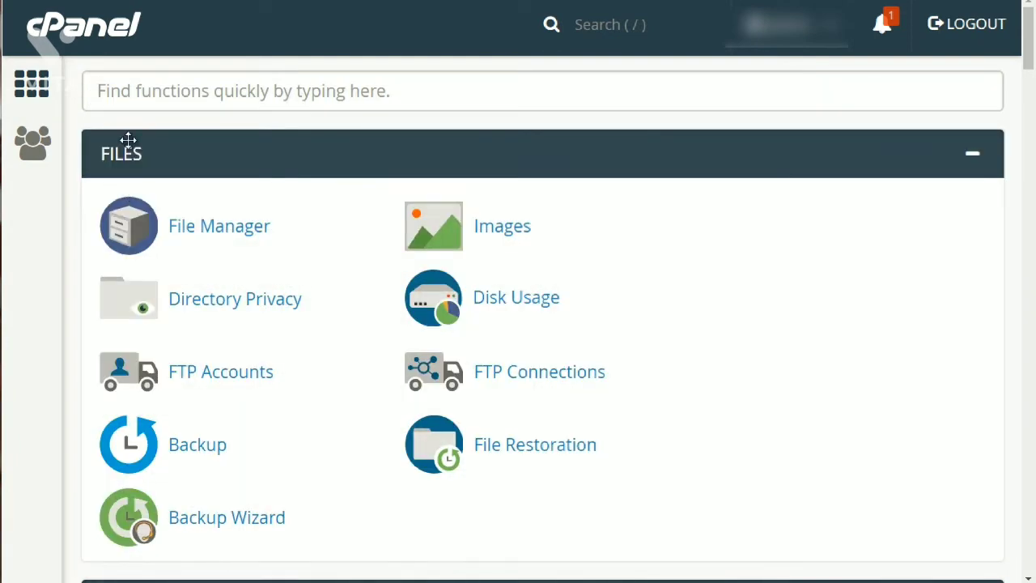
{"action": "scroll", "coordinate": [135, 189], "scroll_direction": "down", "scroll_amount": 5}
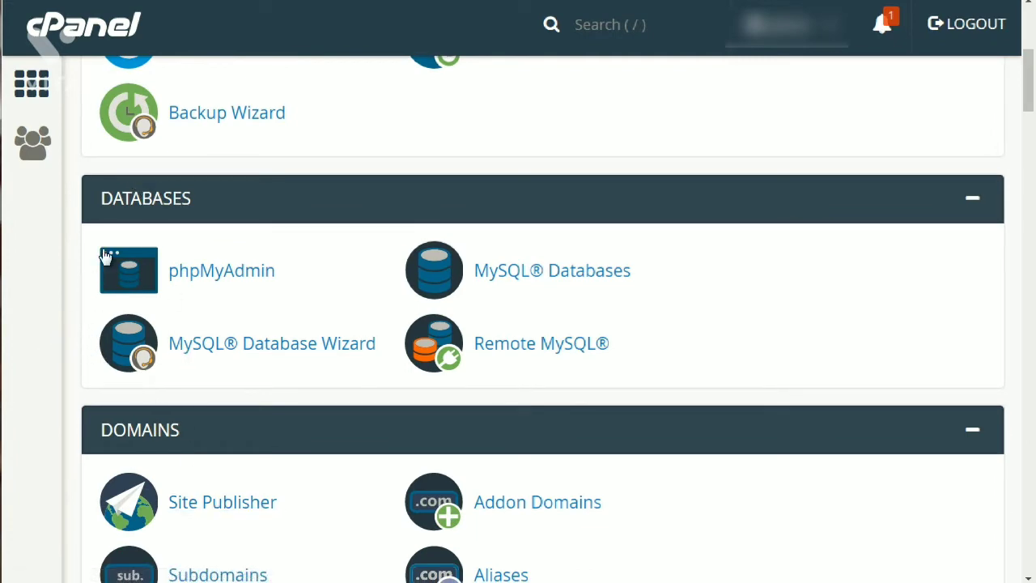
{"action": "scroll", "coordinate": [114, 199], "scroll_direction": "up", "scroll_amount": 4}
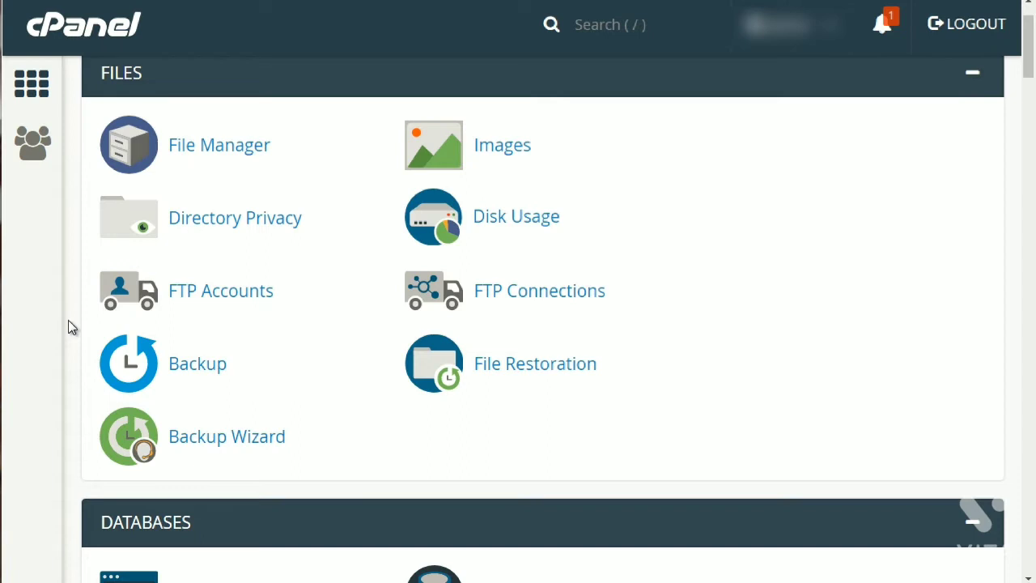
{"action": "scroll", "coordinate": [68, 320], "scroll_direction": "up", "scroll_amount": 1}
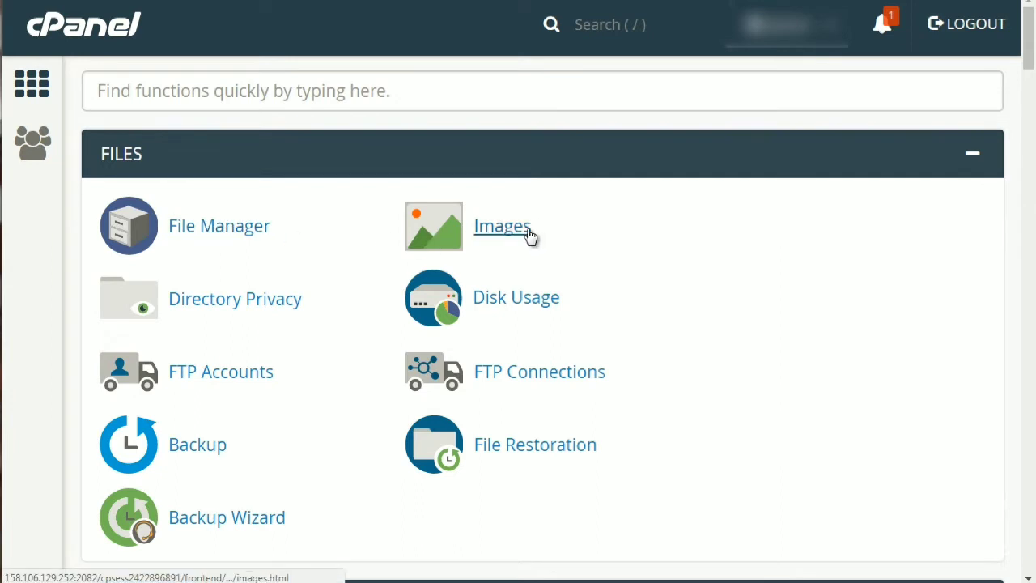
{"action": "scroll", "coordinate": [521, 244], "scroll_direction": "down", "scroll_amount": 1}
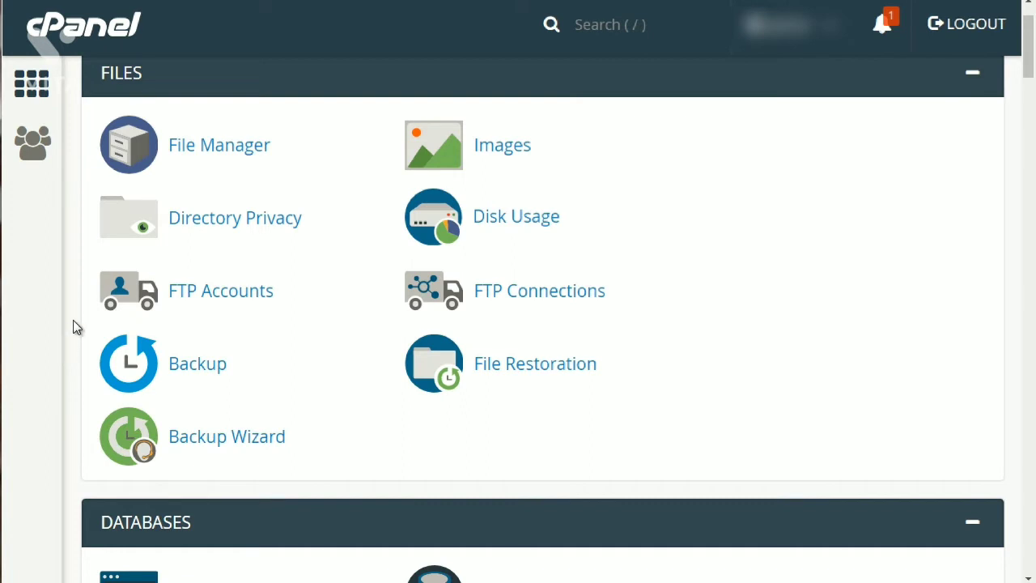
{"action": "scroll", "coordinate": [72, 324], "scroll_direction": "up", "scroll_amount": 1}
{"action": "scroll", "coordinate": [112, 264], "scroll_direction": "down", "scroll_amount": 5}
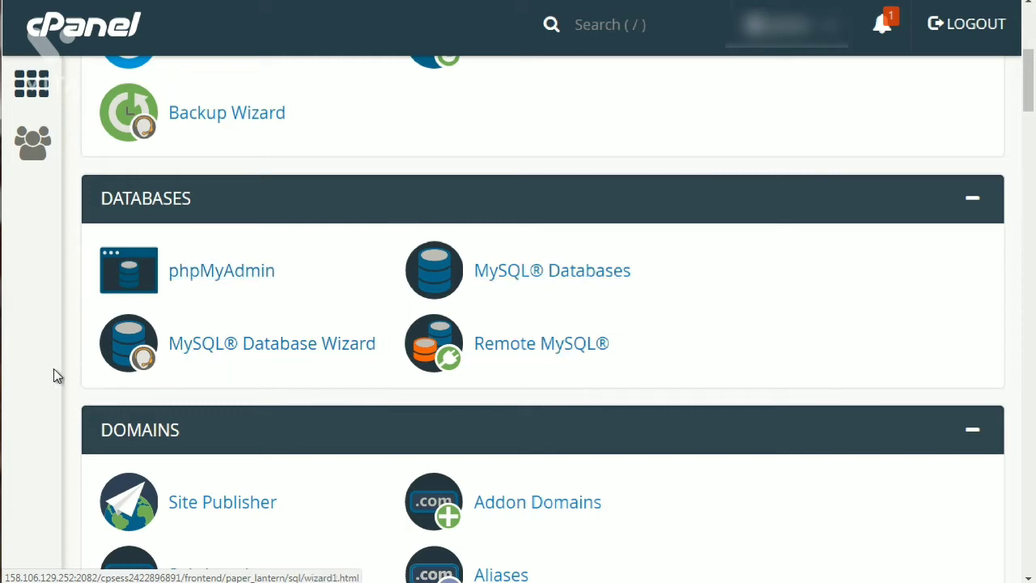
{"action": "scroll", "coordinate": [58, 369], "scroll_direction": "up", "scroll_amount": 3}
{"action": "scroll", "coordinate": [59, 369], "scroll_direction": "down", "scroll_amount": 4}
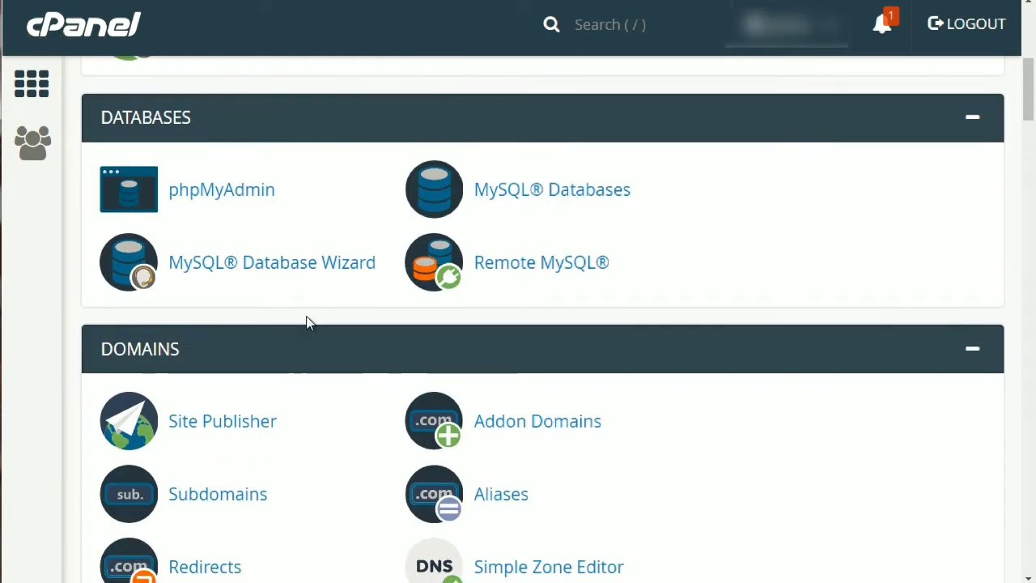
{"action": "scroll", "coordinate": [64, 368], "scroll_direction": "down", "scroll_amount": 3}
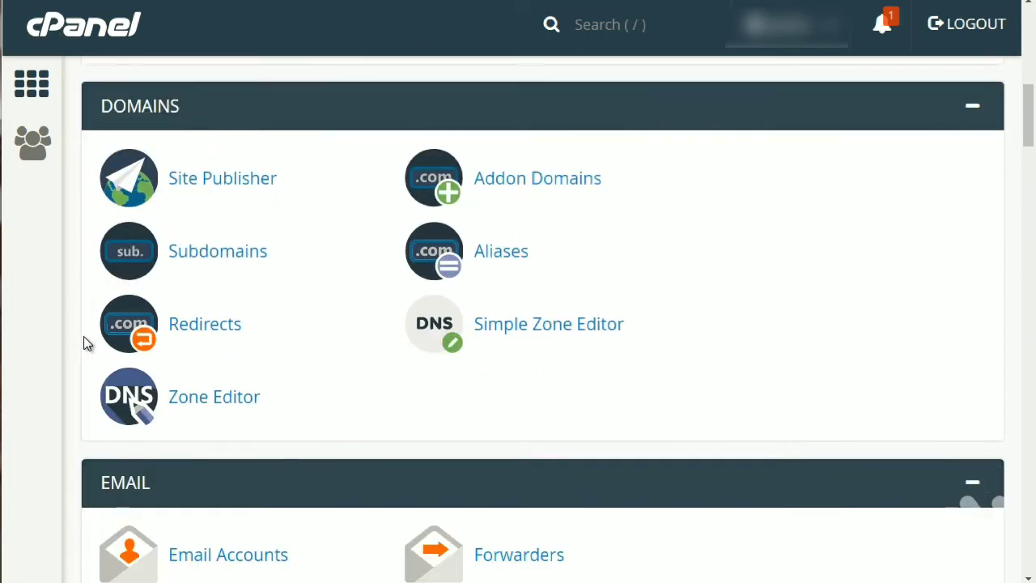
{"action": "scroll", "coordinate": [83, 344], "scroll_direction": "up", "scroll_amount": 1}
{"action": "scroll", "coordinate": [83, 339], "scroll_direction": "up", "scroll_amount": 1}
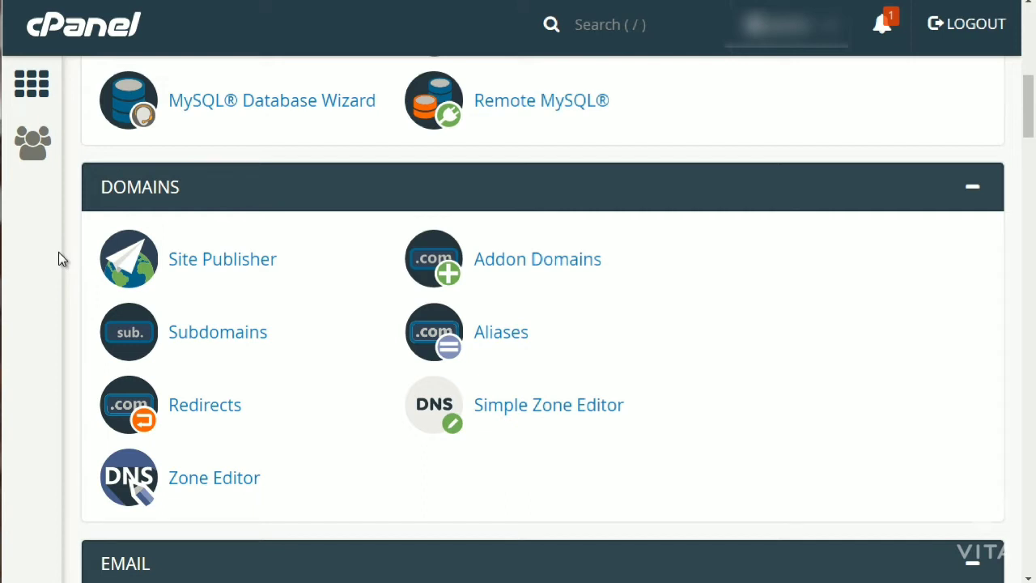
{"action": "scroll", "coordinate": [59, 253], "scroll_direction": "down", "scroll_amount": 5}
{"action": "scroll", "coordinate": [58, 252], "scroll_direction": "down", "scroll_amount": 1}
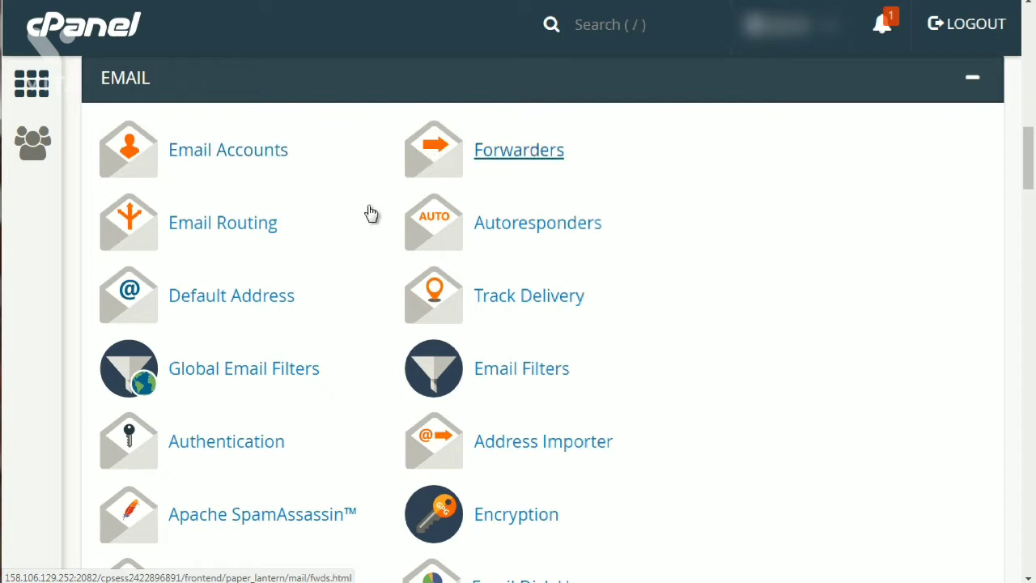
Scroll past the Email group to reveal Visitors, Bandwidth, Awstats and Webalizer.
{"action": "scroll", "coordinate": [62, 282], "scroll_direction": "up", "scroll_amount": 2}
{"action": "scroll", "coordinate": [62, 284], "scroll_direction": "down", "scroll_amount": 3}
{"action": "scroll", "coordinate": [65, 283], "scroll_direction": "down", "scroll_amount": 1}
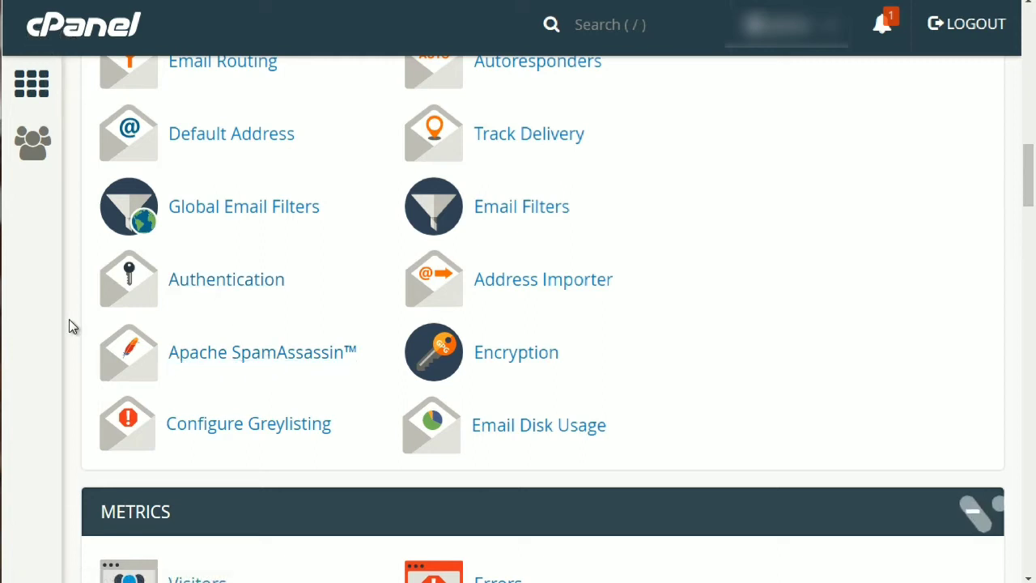
{"action": "scroll", "coordinate": [68, 326], "scroll_direction": "down", "scroll_amount": 4}
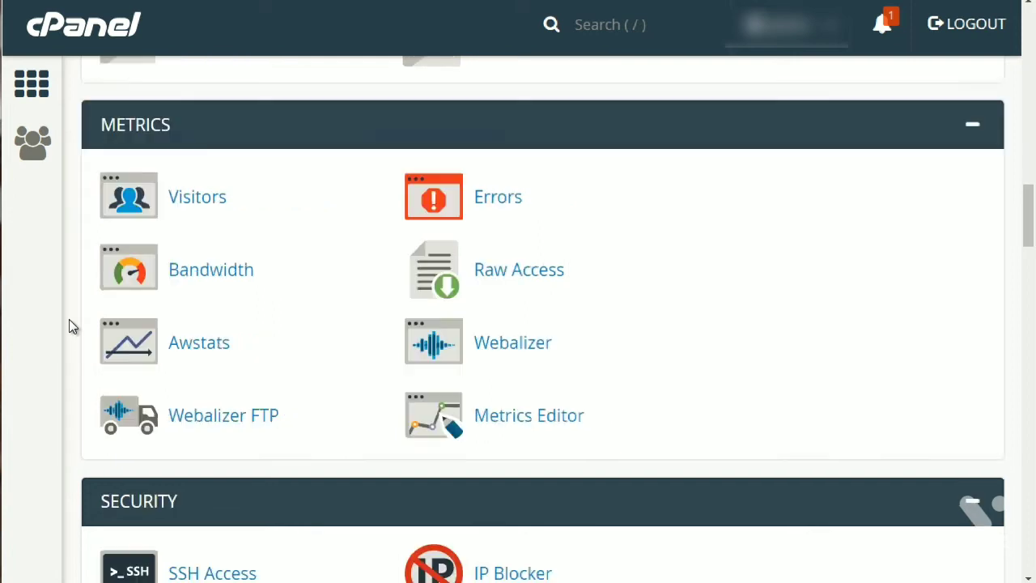
{"action": "scroll", "coordinate": [69, 324], "scroll_direction": "up", "scroll_amount": 1}
{"action": "scroll", "coordinate": [68, 324], "scroll_direction": "down", "scroll_amount": 1}
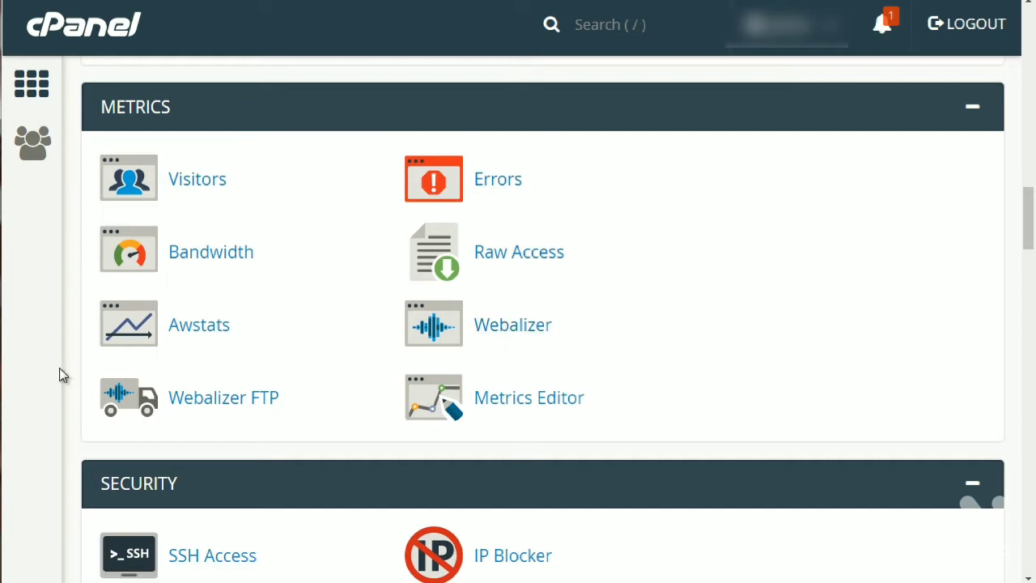
Open Hotlink Protection from the Security group in a new browser tab.
{"action": "scroll", "coordinate": [75, 247], "scroll_direction": "down", "scroll_amount": 5}
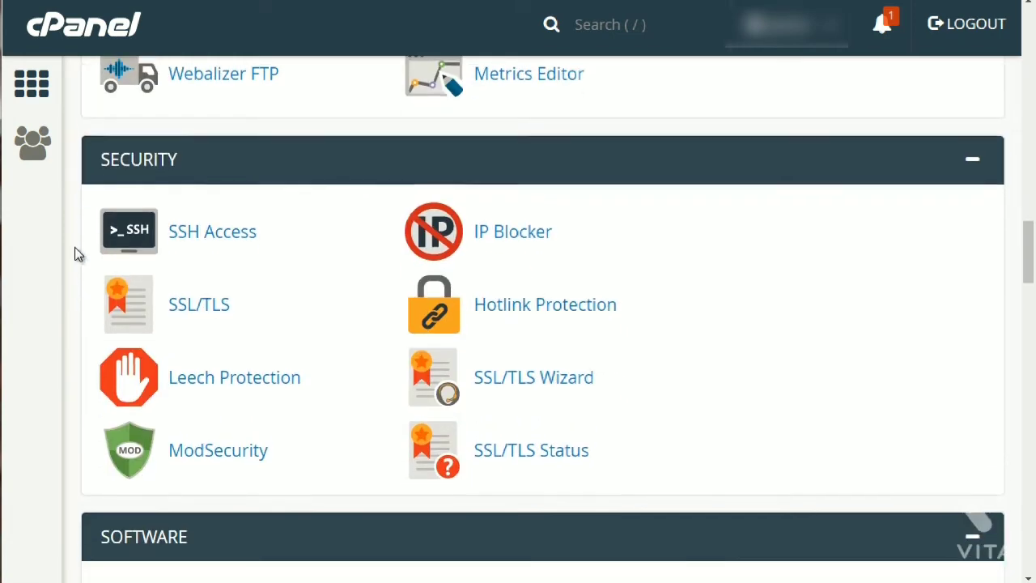
{"action": "scroll", "coordinate": [75, 241], "scroll_direction": "up", "scroll_amount": 1}
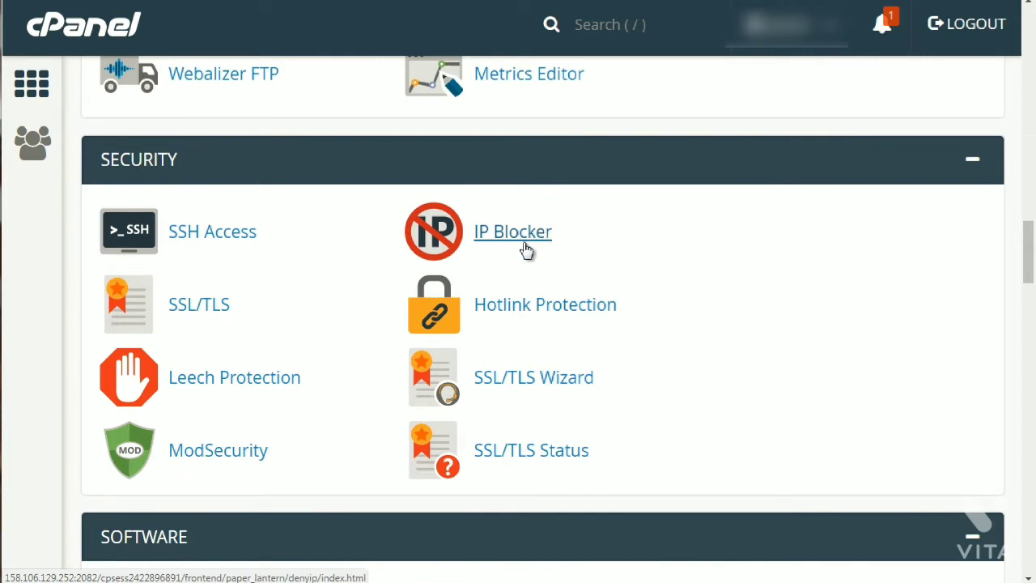
{"action": "right_click", "coordinate": [523, 322]}
{"action": "left_click", "coordinate": [557, 328]}
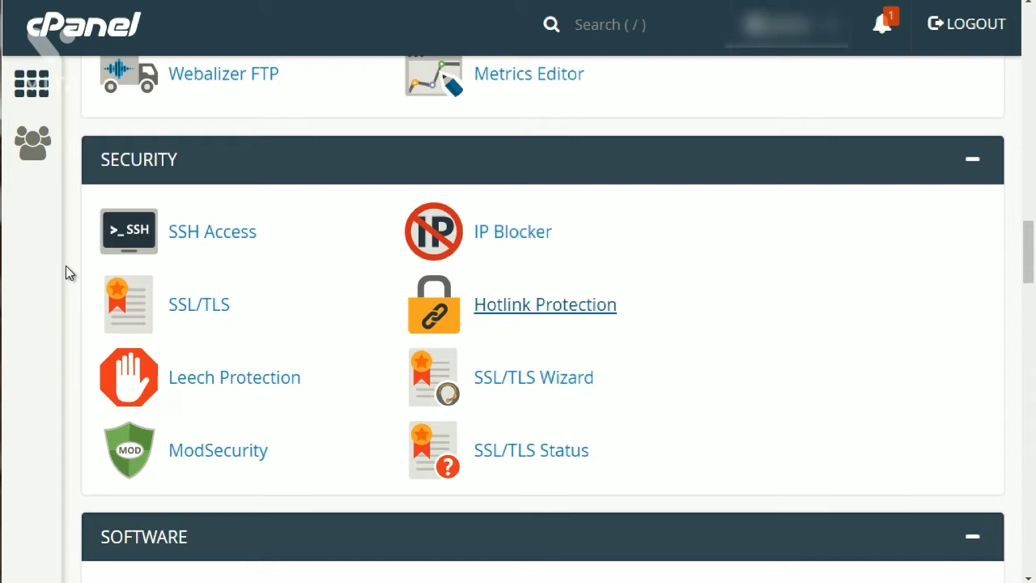
Scroll past the Software tools to reveal Cron Jobs, Indexes and Error Pages.
{"action": "scroll", "coordinate": [65, 274], "scroll_direction": "down", "scroll_amount": 5}
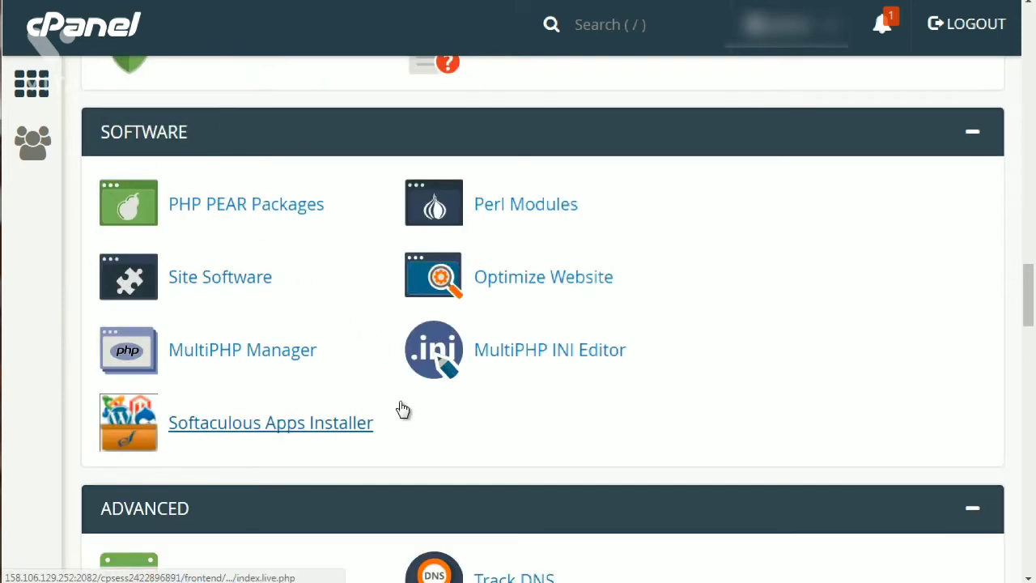
{"action": "scroll", "coordinate": [68, 364], "scroll_direction": "down", "scroll_amount": 1}
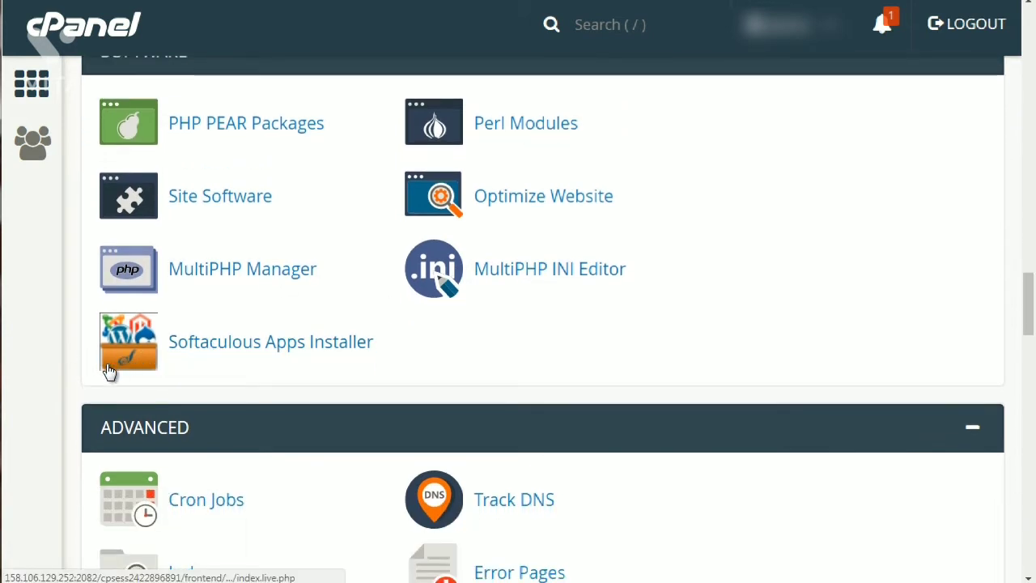
{"action": "scroll", "coordinate": [73, 378], "scroll_direction": "down", "scroll_amount": 2}
{"action": "scroll", "coordinate": [74, 374], "scroll_direction": "down", "scroll_amount": 1}
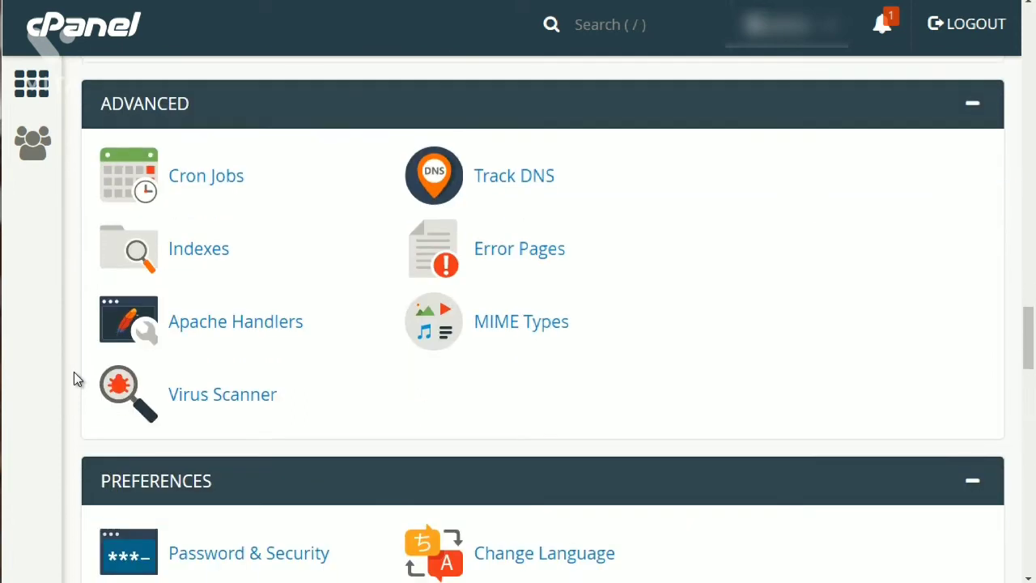
{"action": "scroll", "coordinate": [74, 374], "scroll_direction": "up", "scroll_amount": 1}
{"action": "scroll", "coordinate": [73, 374], "scroll_direction": "down", "scroll_amount": 1}
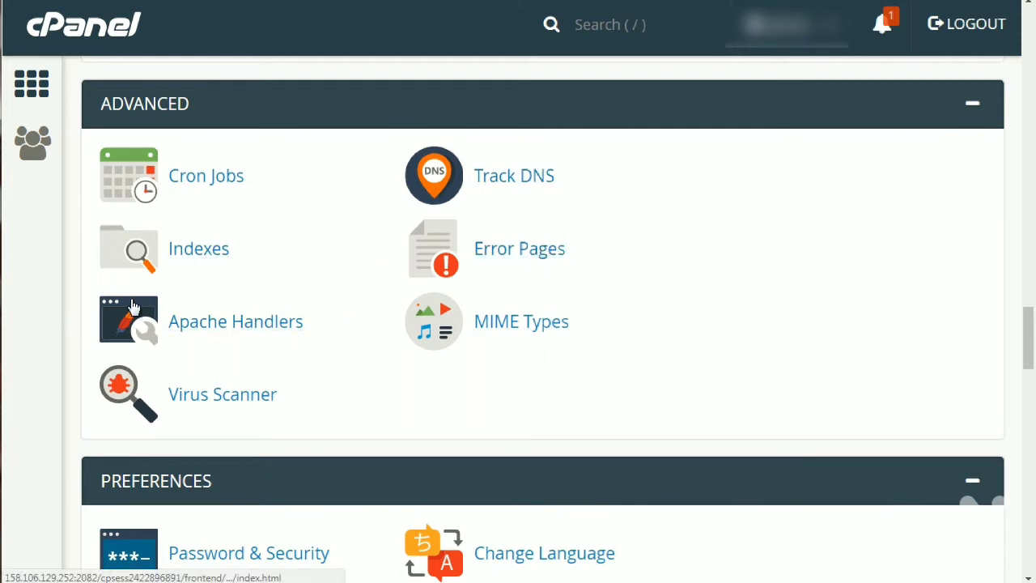
Scroll past Preferences to the Softaculous scripts such as WordPress, Joomla and PrestaShop.
{"action": "scroll", "coordinate": [73, 332], "scroll_direction": "up", "scroll_amount": 2}
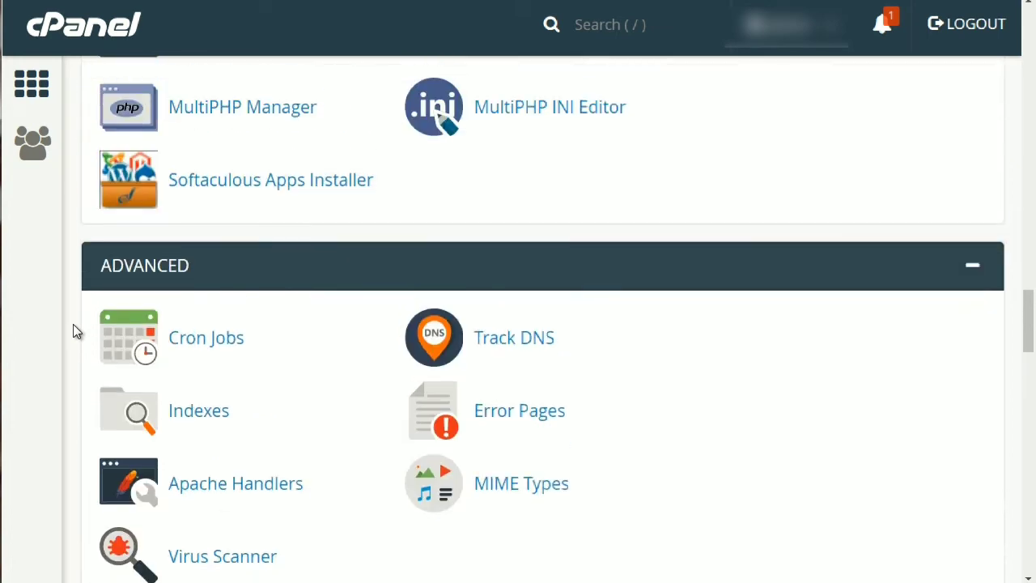
{"action": "scroll", "coordinate": [73, 331], "scroll_direction": "down", "scroll_amount": 3}
{"action": "scroll", "coordinate": [73, 331], "scroll_direction": "down", "scroll_amount": 3}
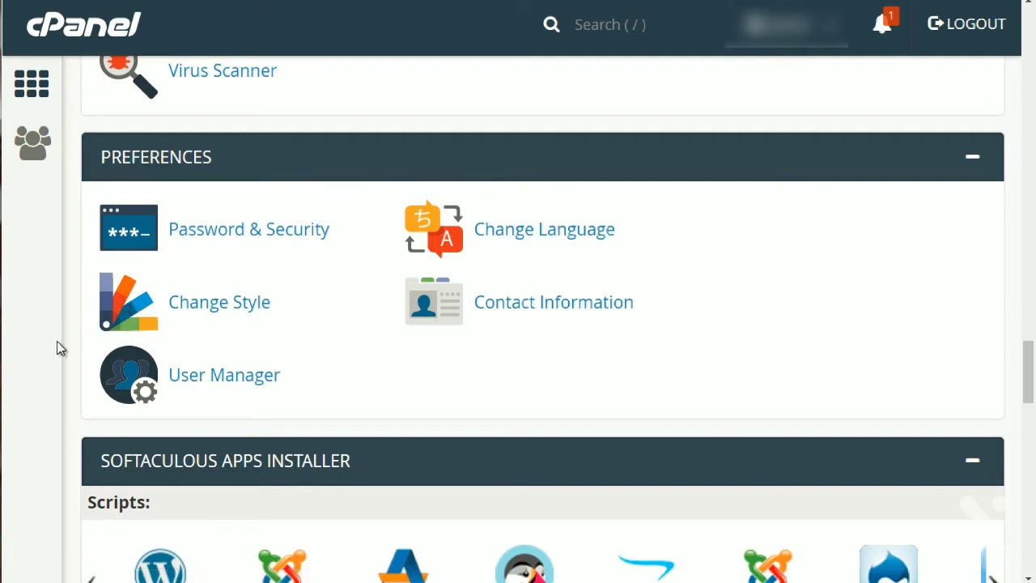
{"action": "scroll", "coordinate": [56, 341], "scroll_direction": "down", "scroll_amount": 5}
{"action": "scroll", "coordinate": [59, 339], "scroll_direction": "up", "scroll_amount": 2}
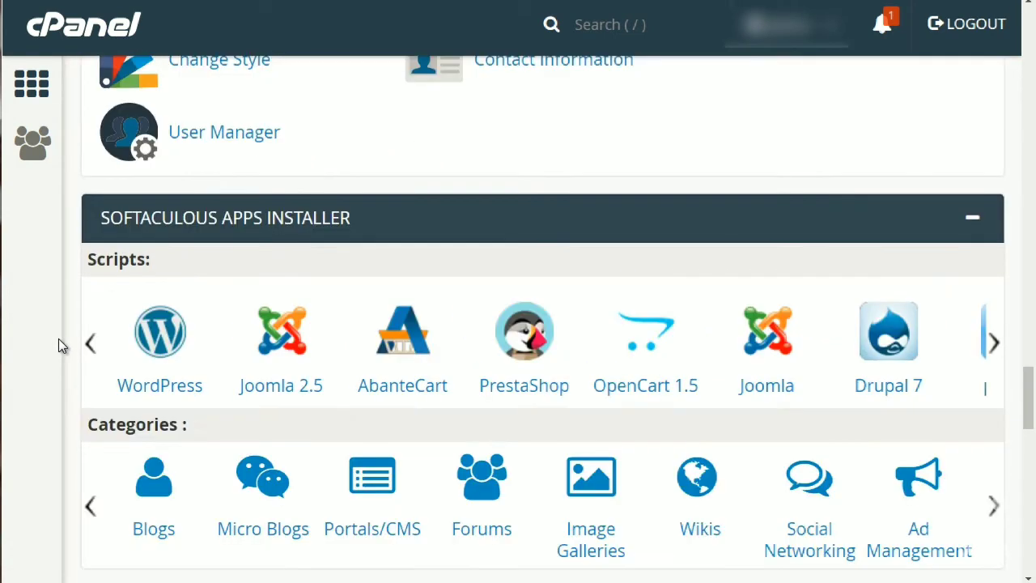
{"action": "scroll", "coordinate": [58, 340], "scroll_direction": "down", "scroll_amount": 1}
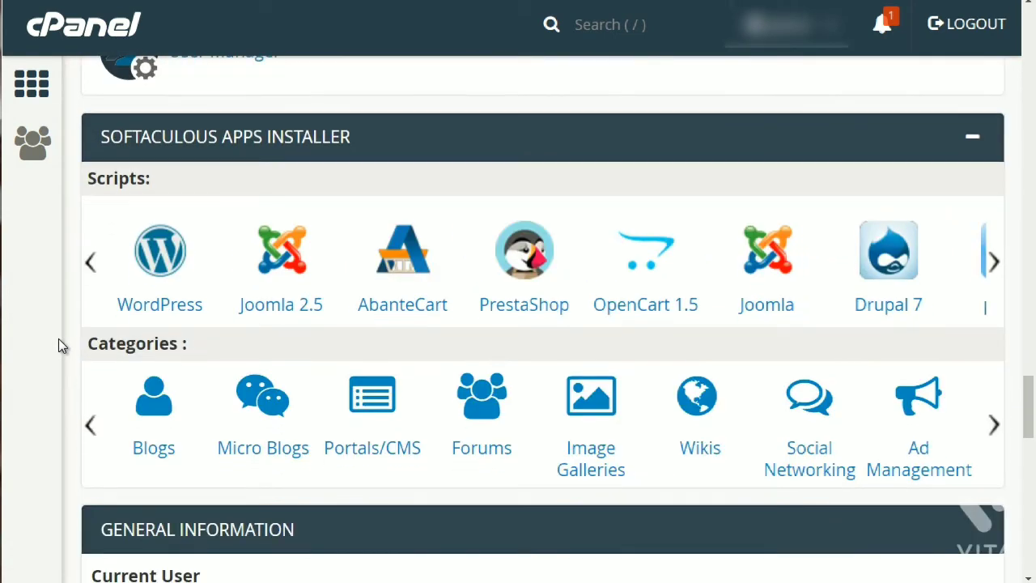
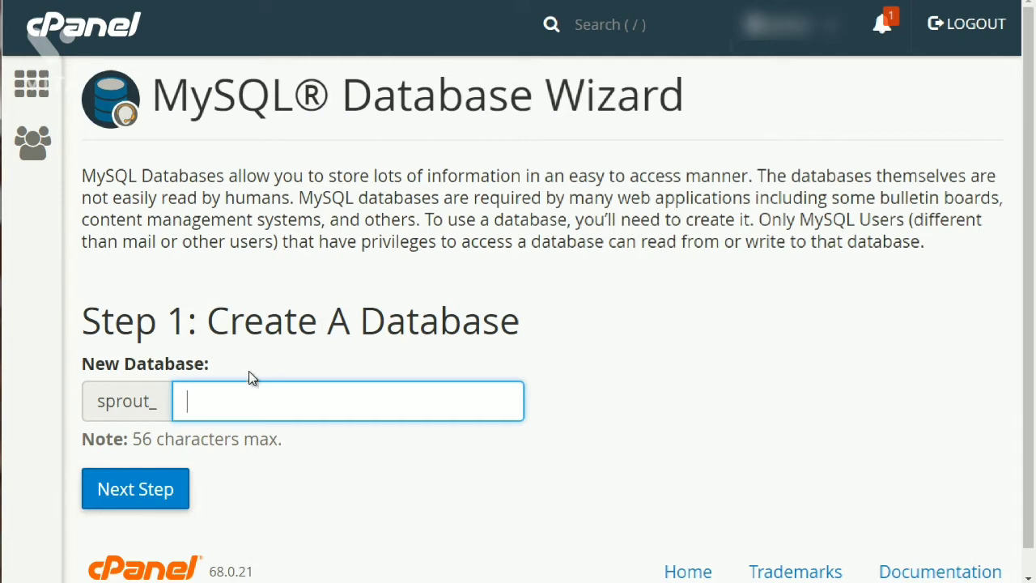
Create the database sprout_dbbase by entering dbbase after the sprout_ prefix and continuing.
{"action": "left_click", "coordinate": [122, 403]}
{"action": "left_click_drag", "start_coordinate": [121, 402], "coordinate": [158, 407]}
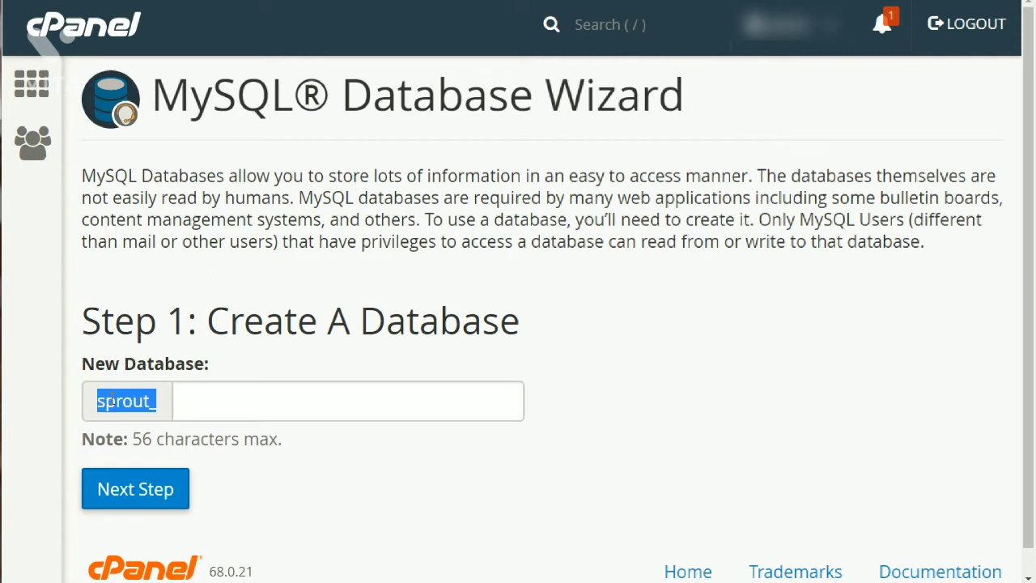
{"action": "left_click", "coordinate": [112, 399]}
{"action": "left_click", "coordinate": [234, 398]}
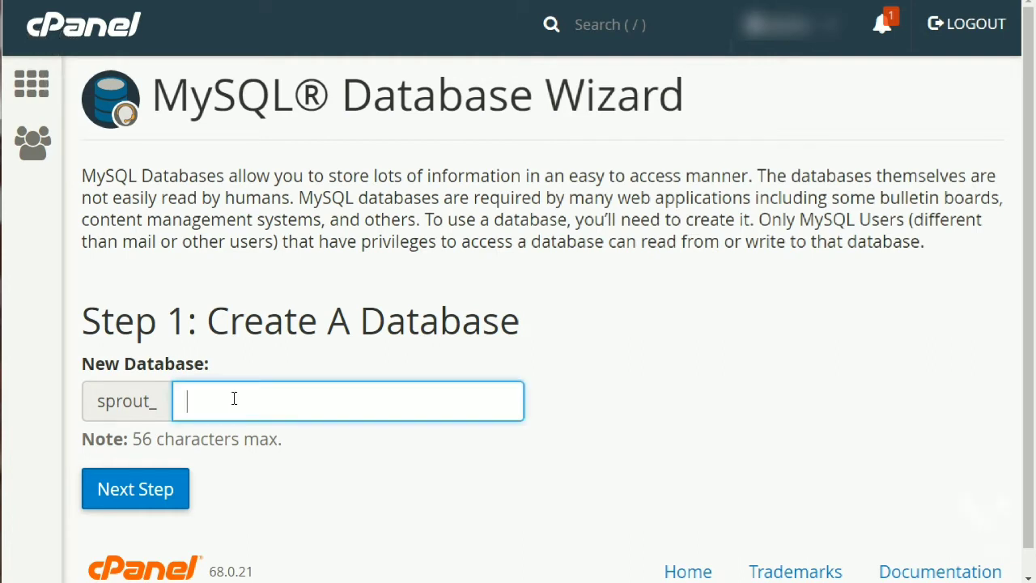
{"action": "type", "text": "dbbase"}
{"action": "left_click", "coordinate": [292, 358]}
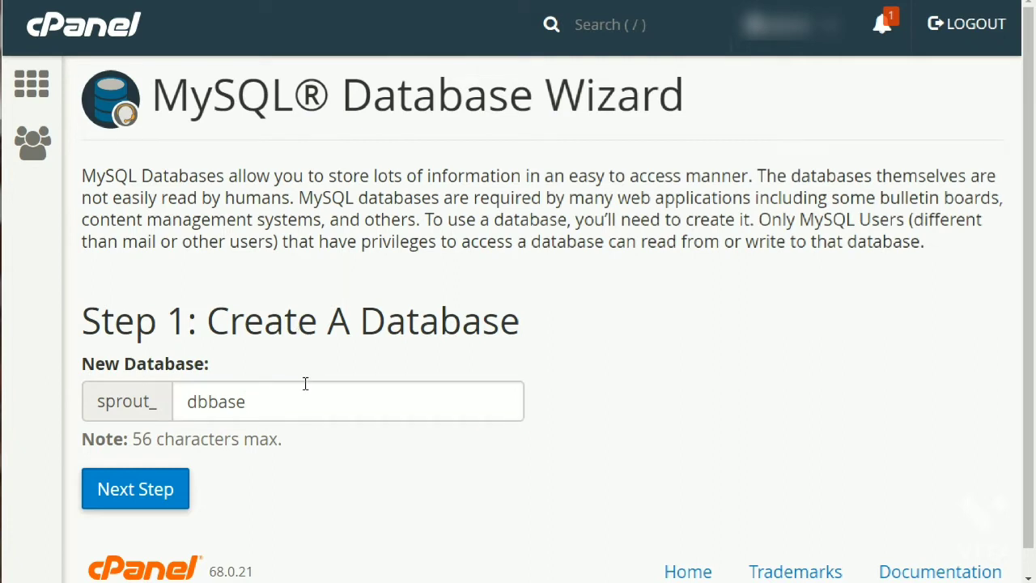
{"action": "left_click", "coordinate": [161, 499]}
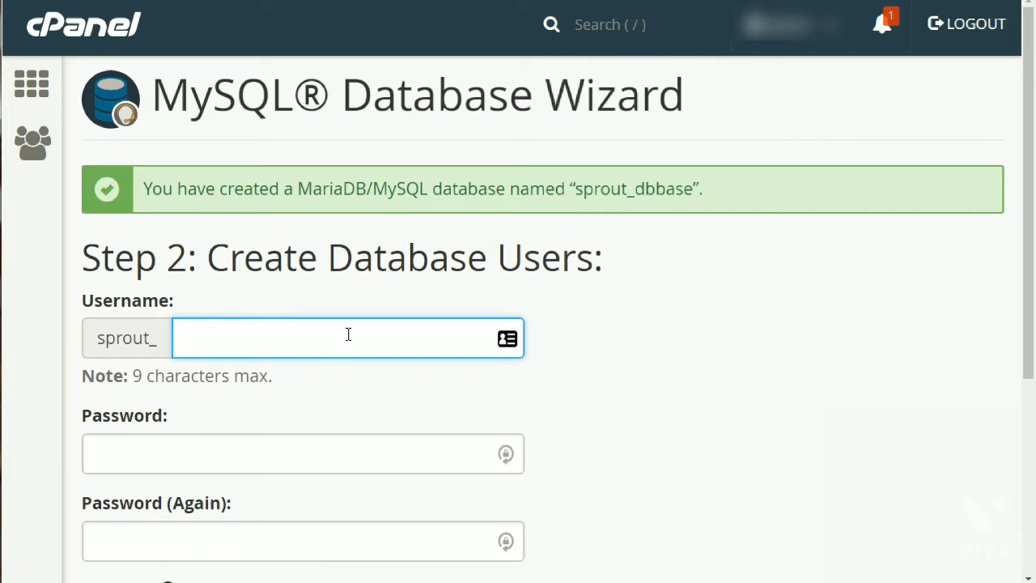
Enter user1 as the username and fill both password fields with a generated Very Strong password.
{"action": "type", "text": "user1"}
{"action": "key", "text": "Tab"}
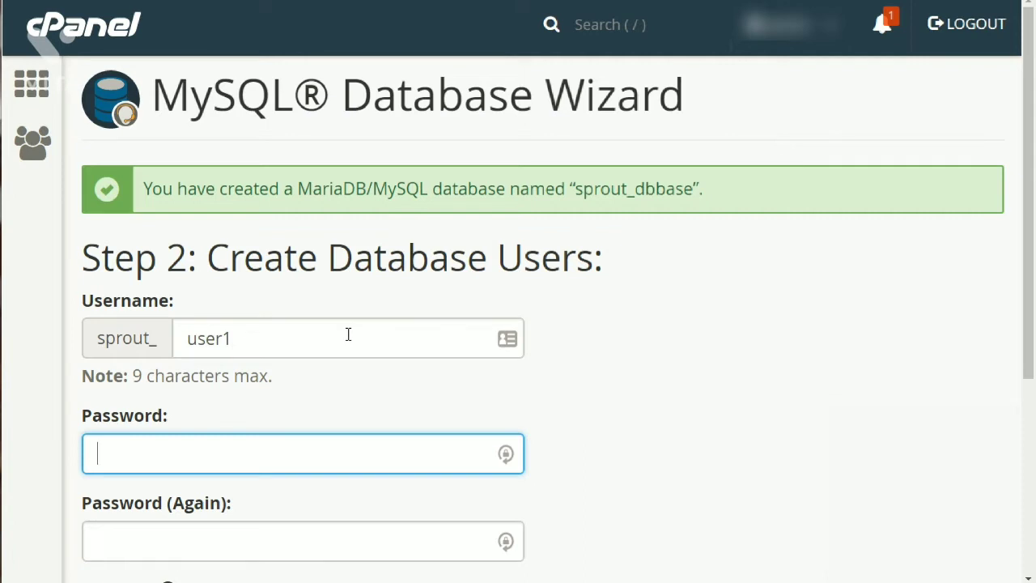
{"action": "scroll", "coordinate": [348, 334], "scroll_direction": "down", "scroll_amount": 2}
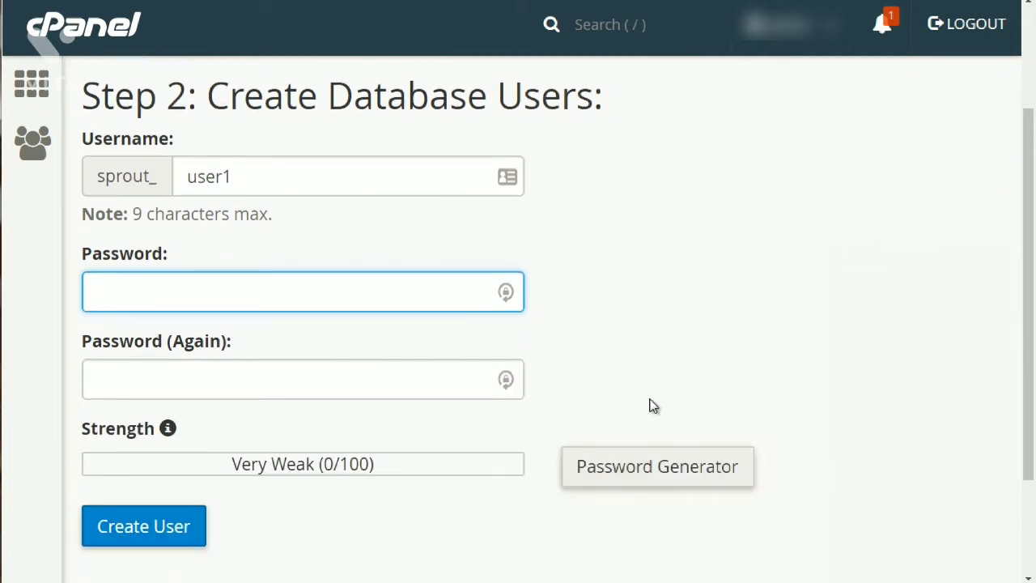
{"action": "left_click", "coordinate": [665, 479]}
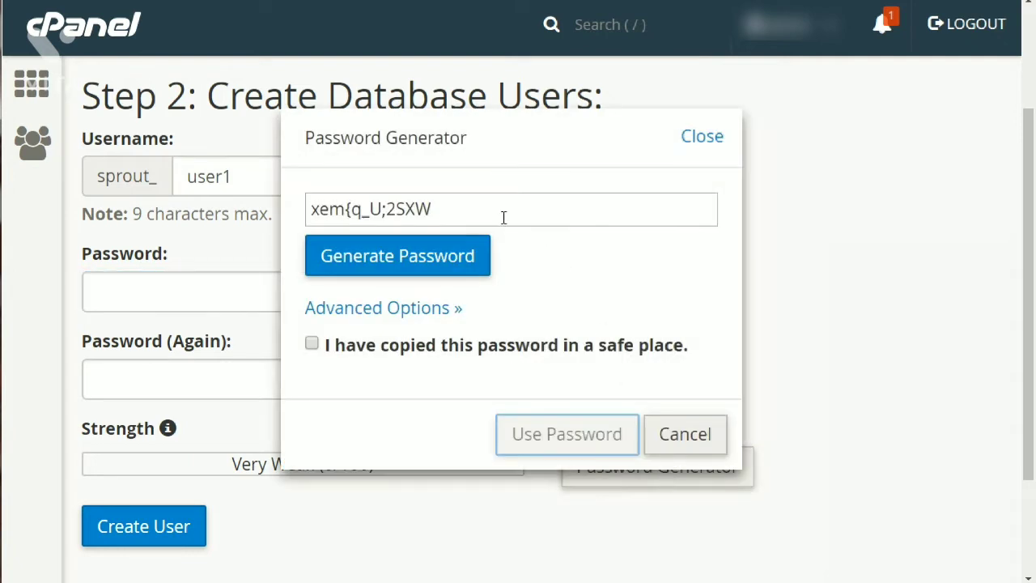
{"action": "left_click", "coordinate": [446, 207]}
{"action": "left_click_drag", "start_coordinate": [445, 207], "coordinate": [301, 203]}
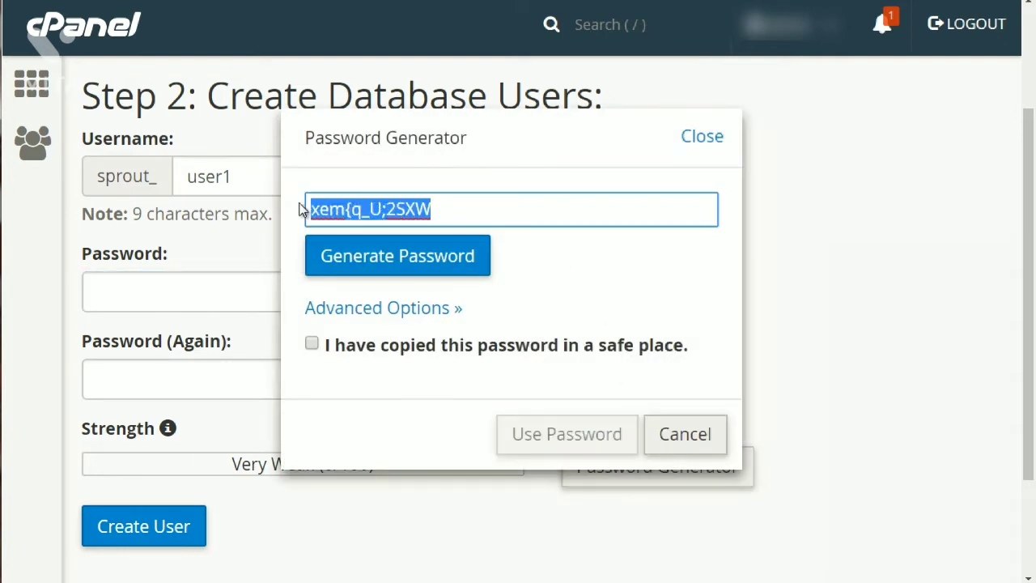
{"action": "left_click", "coordinate": [393, 268]}
{"action": "left_click", "coordinate": [393, 270]}
{"action": "left_click", "coordinate": [393, 270]}
{"action": "left_click", "coordinate": [393, 269]}
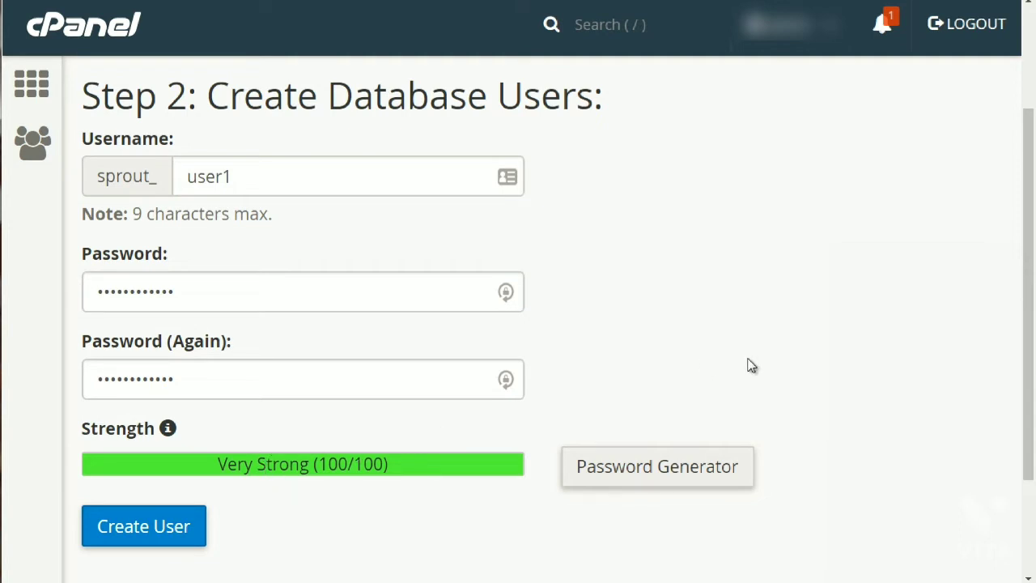
{"action": "scroll", "coordinate": [409, 417], "scroll_direction": "down", "scroll_amount": 2}
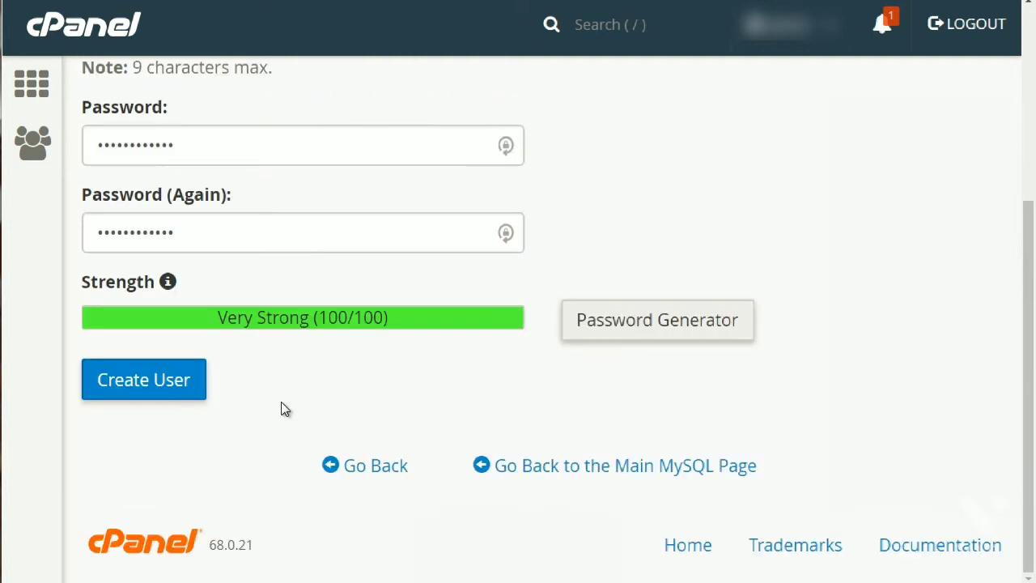
Create user sprout_user1 and add it to sprout_dbbase with ALL PRIVILEGES.
{"action": "left_click", "coordinate": [179, 387]}
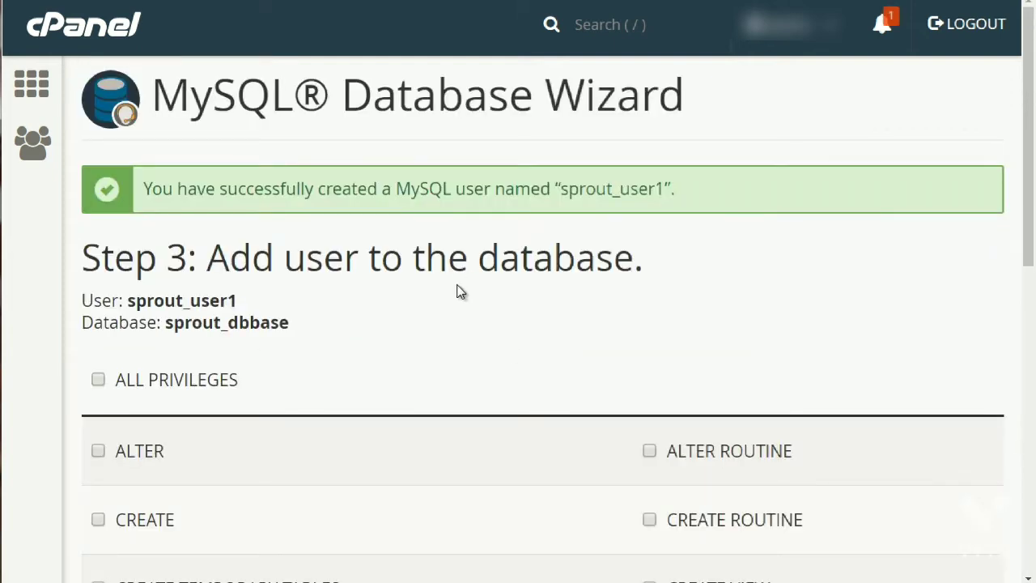
{"action": "scroll", "coordinate": [460, 292], "scroll_direction": "down", "scroll_amount": 2}
{"action": "scroll", "coordinate": [461, 292], "scroll_direction": "down", "scroll_amount": 1}
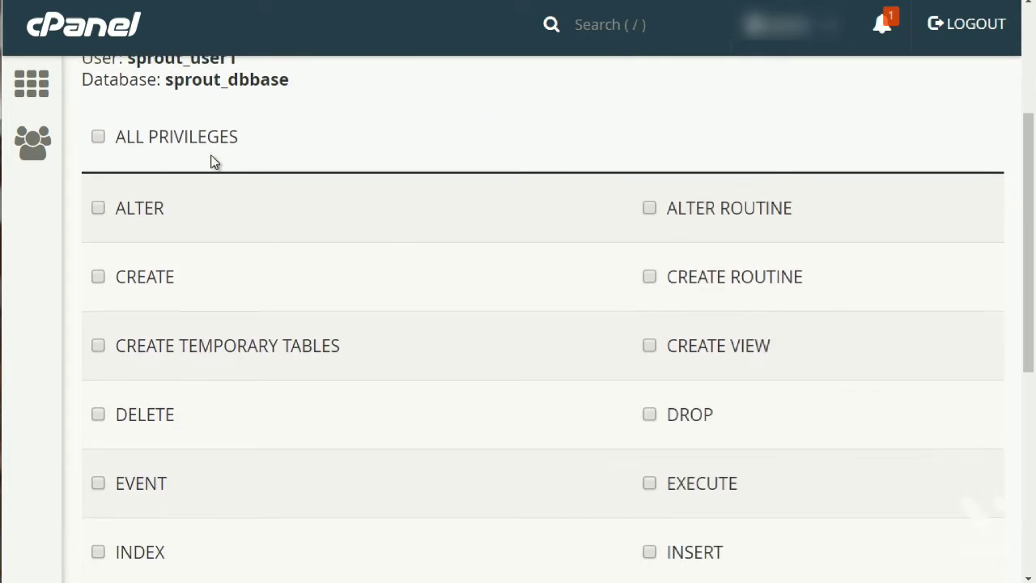
{"action": "left_click", "coordinate": [99, 139]}
{"action": "scroll", "coordinate": [463, 365], "scroll_direction": "down", "scroll_amount": 4}
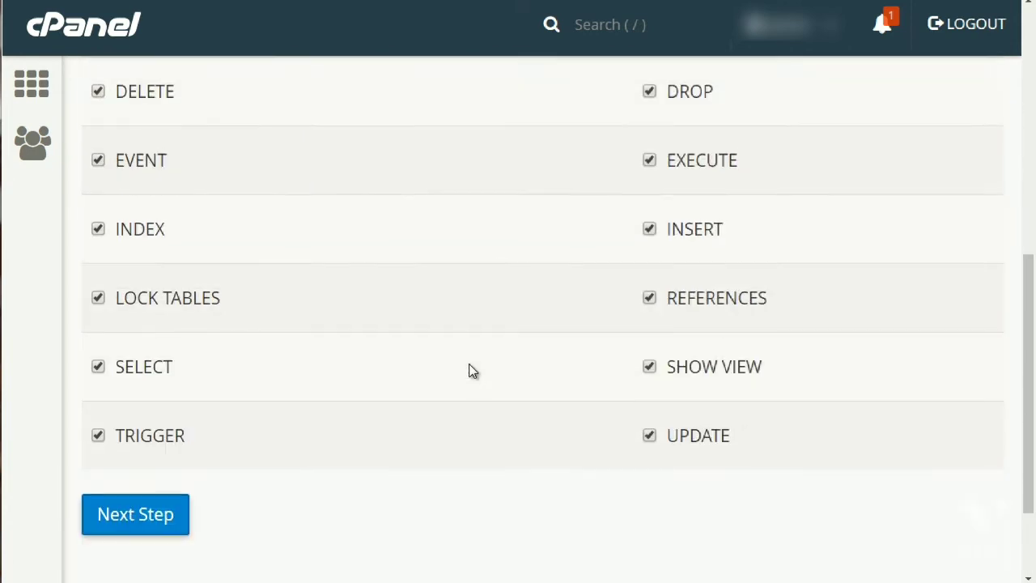
{"action": "left_click", "coordinate": [102, 523]}
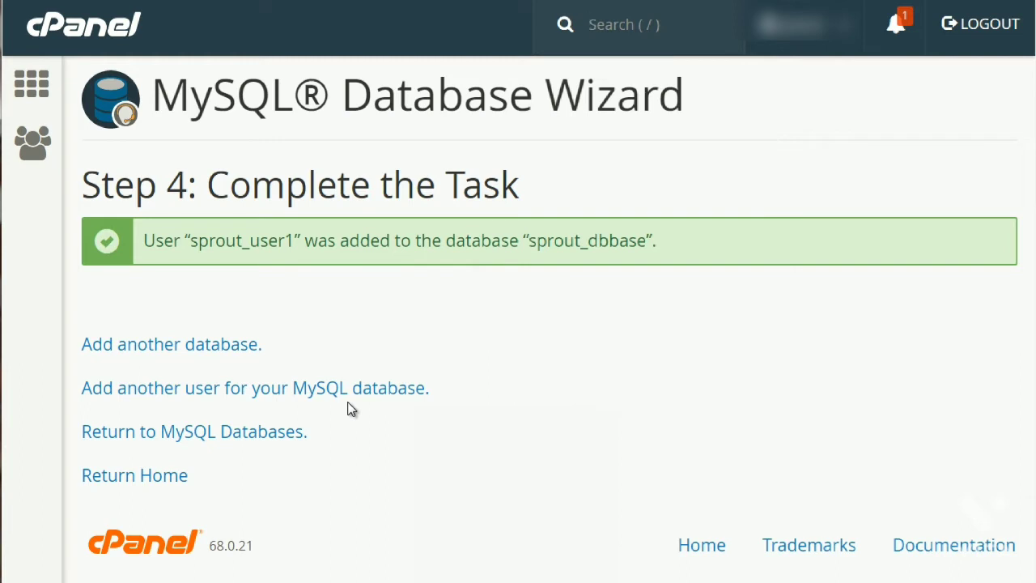
Open a blank Notepad document and move it to the centre of the screen.
{"action": "key", "text": "super"}
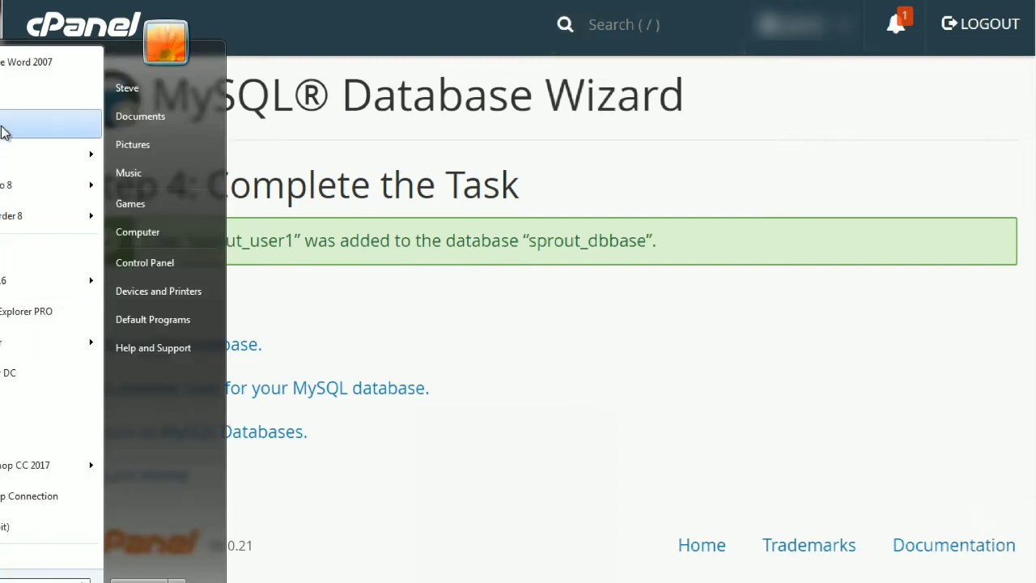
{"action": "left_click", "coordinate": [3, 130]}
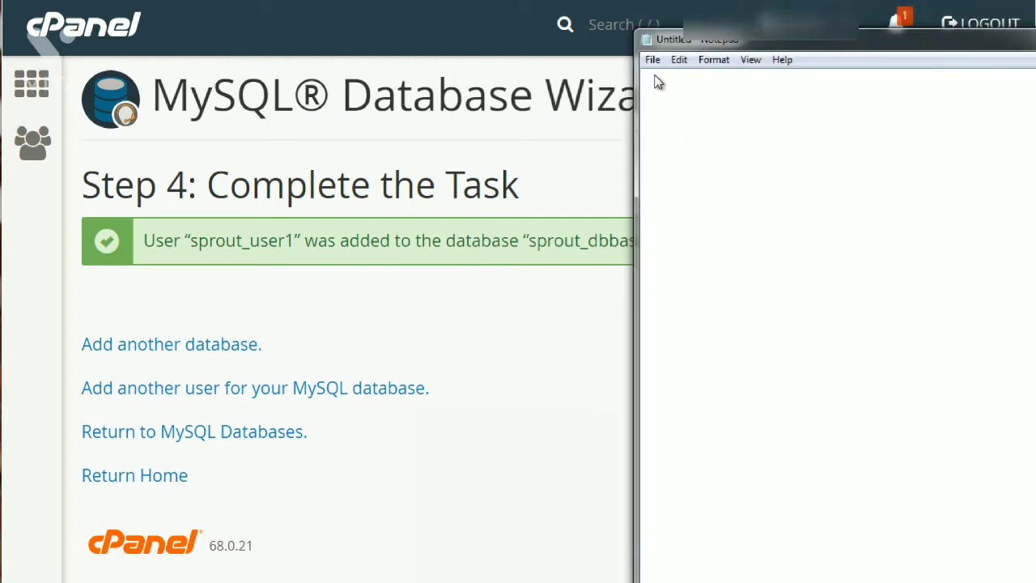
{"action": "left_click_drag", "start_coordinate": [745, 41], "coordinate": [411, 337]}
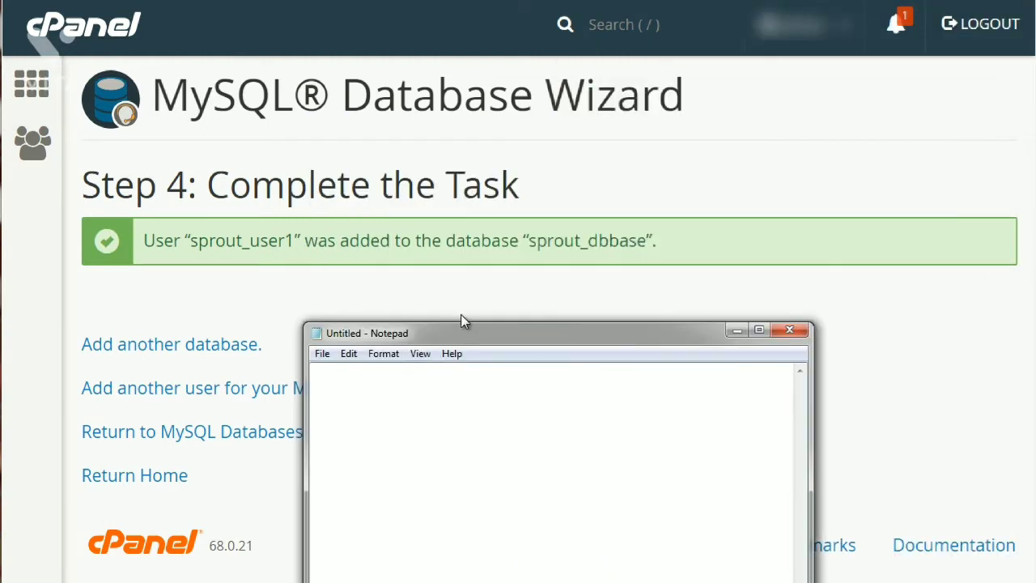
Copy the database name from cPanel into the notes as 'db = sprout_dbbase'.
{"action": "left_click", "coordinate": [255, 243]}
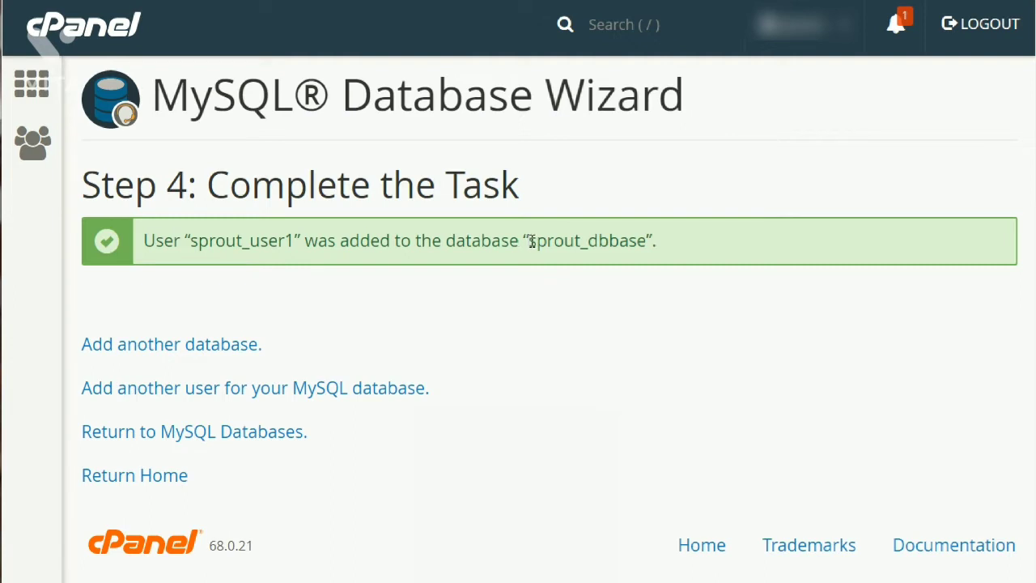
{"action": "left_click_drag", "start_coordinate": [529, 241], "coordinate": [648, 240]}
{"action": "key", "text": "ctrl+c"}
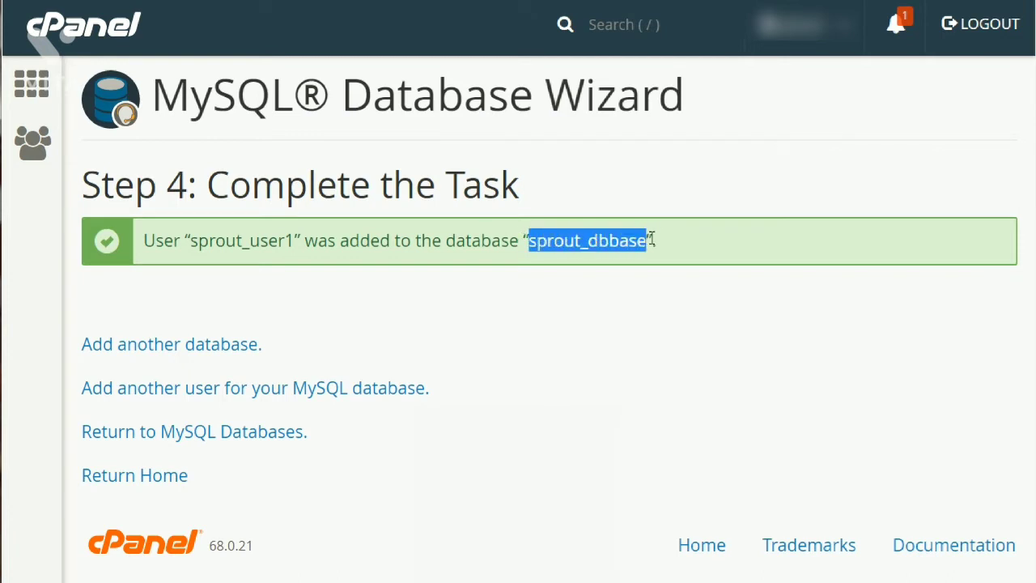
{"action": "left_click", "coordinate": [680, 582]}
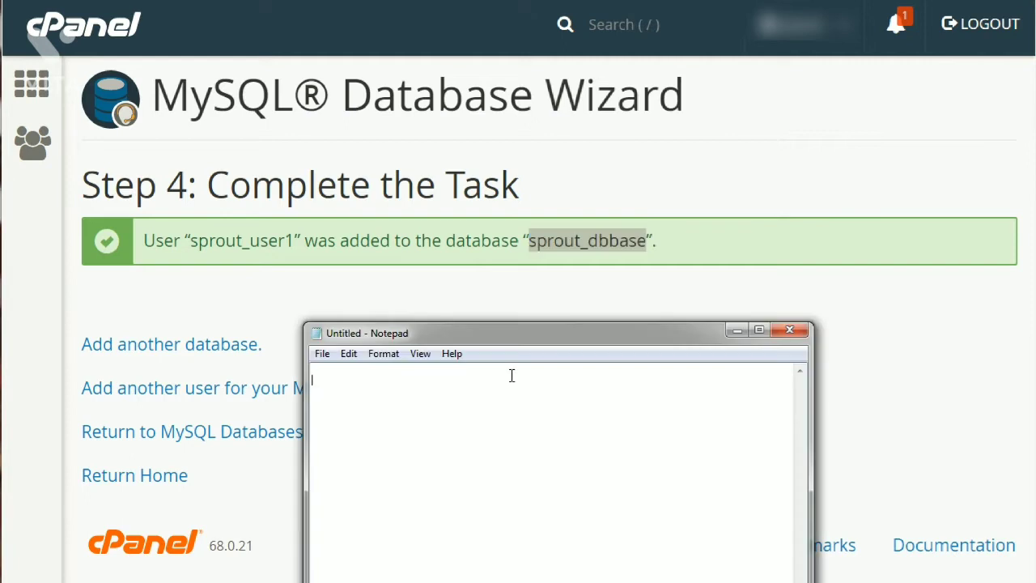
{"action": "type", "text": "db ="}
{"action": "key", "text": "ctrl+v"}
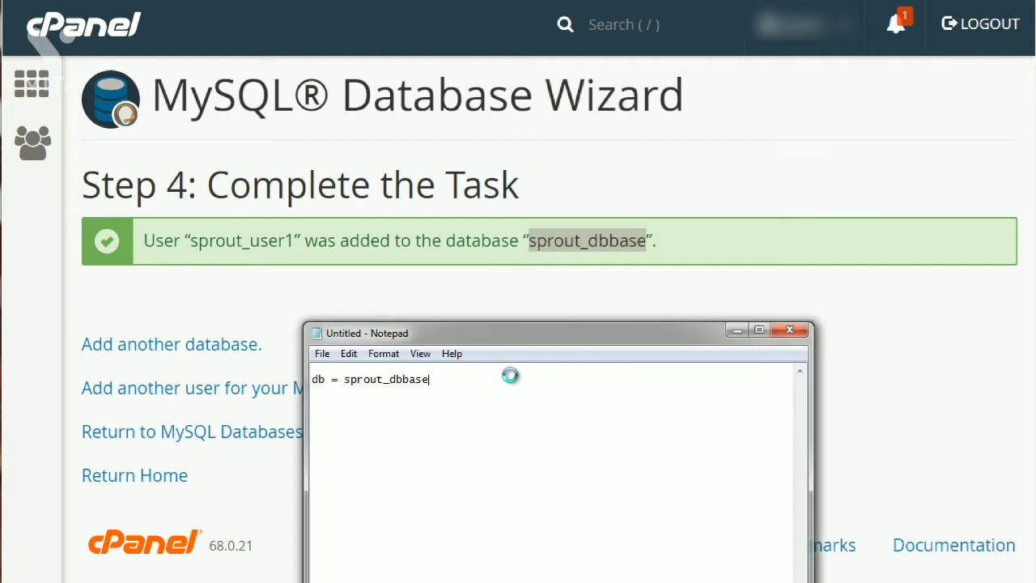
{"action": "key", "text": "Return"}
Add the line 'user = sprout_user1', copied from the cPanel success message.
{"action": "left_click", "coordinate": [256, 248]}
{"action": "left_click_drag", "start_coordinate": [293, 241], "coordinate": [193, 241]}
{"action": "key", "text": "ctrl+c"}
{"action": "key", "text": "alt+Tab"}
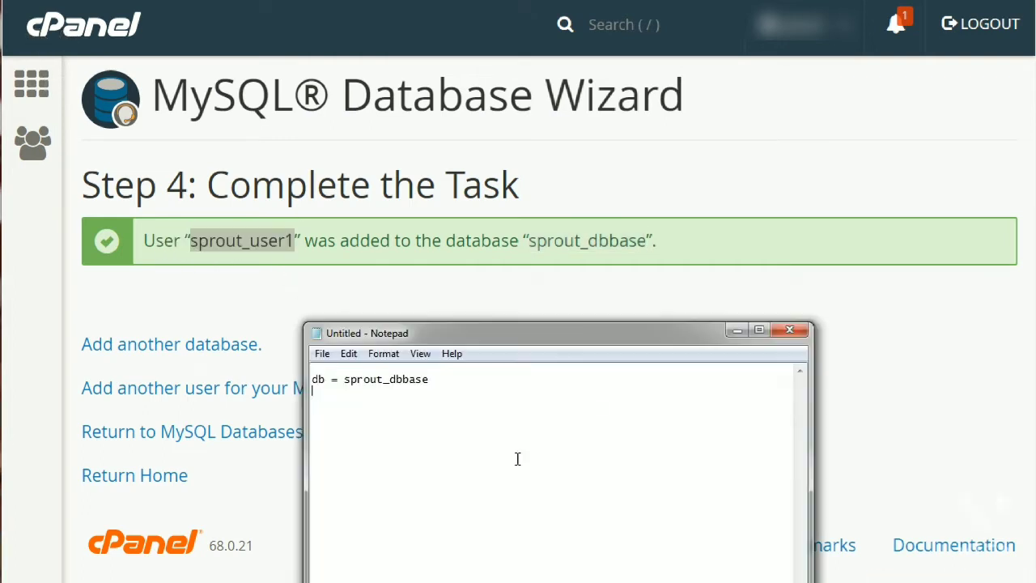
{"action": "key", "text": "Return"}
{"action": "type", "text": "user ="}
{"action": "key", "text": "ctrl+v"}
{"action": "left_click", "coordinate": [610, 275]}
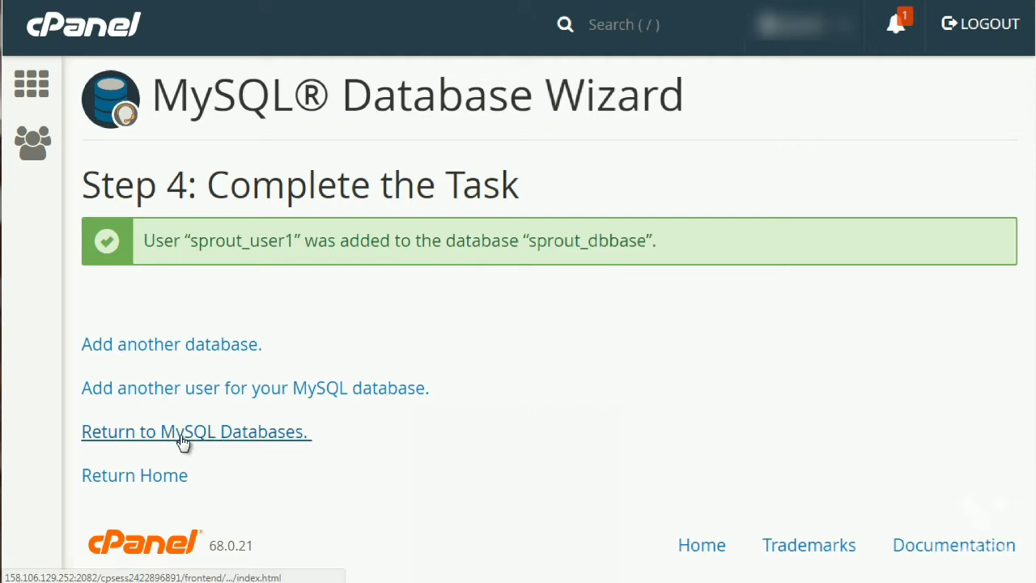
Return to MySQL Databases, go to the cPanel home page and scroll to the Databases tools.
{"action": "left_click", "coordinate": [267, 445]}
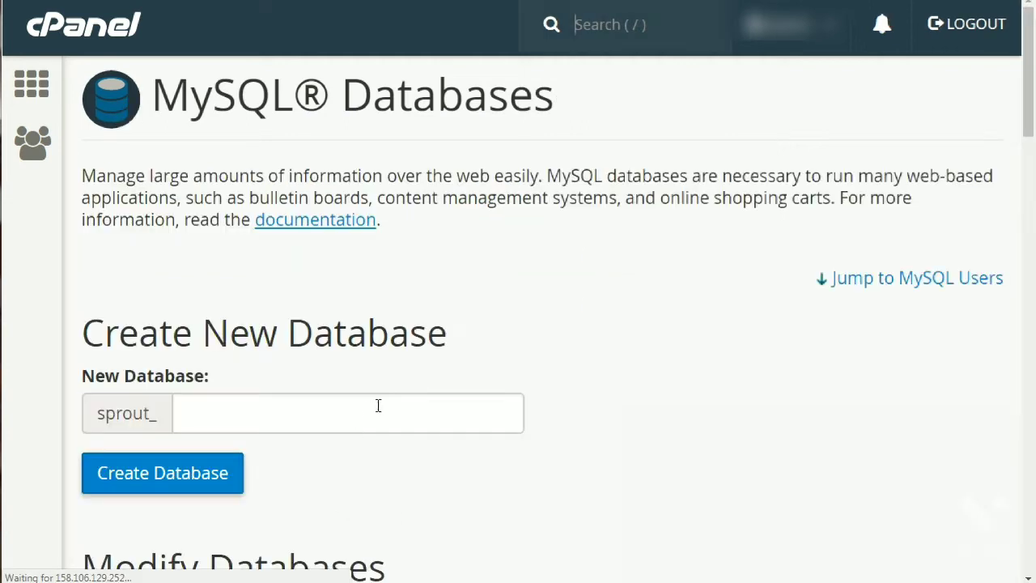
{"action": "scroll", "coordinate": [903, 289], "scroll_direction": "down", "scroll_amount": 5}
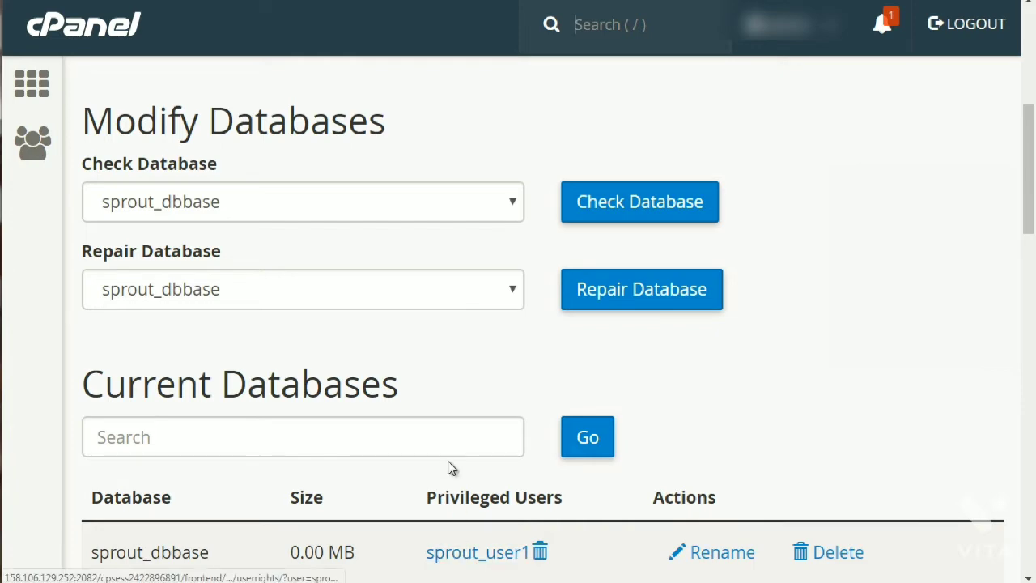
{"action": "scroll", "coordinate": [62, 216], "scroll_direction": "up", "scroll_amount": 3}
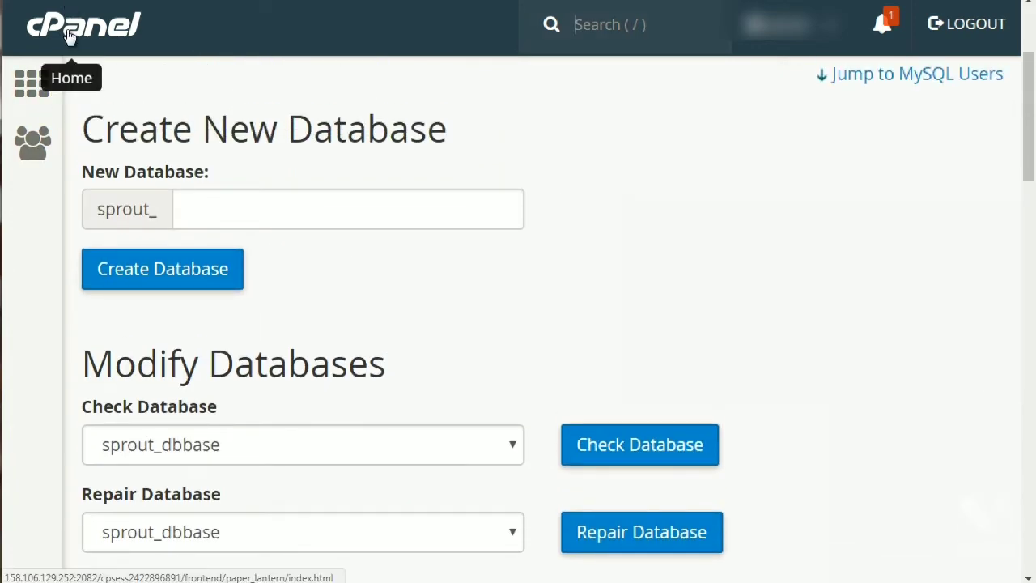
{"action": "left_click", "coordinate": [104, 27]}
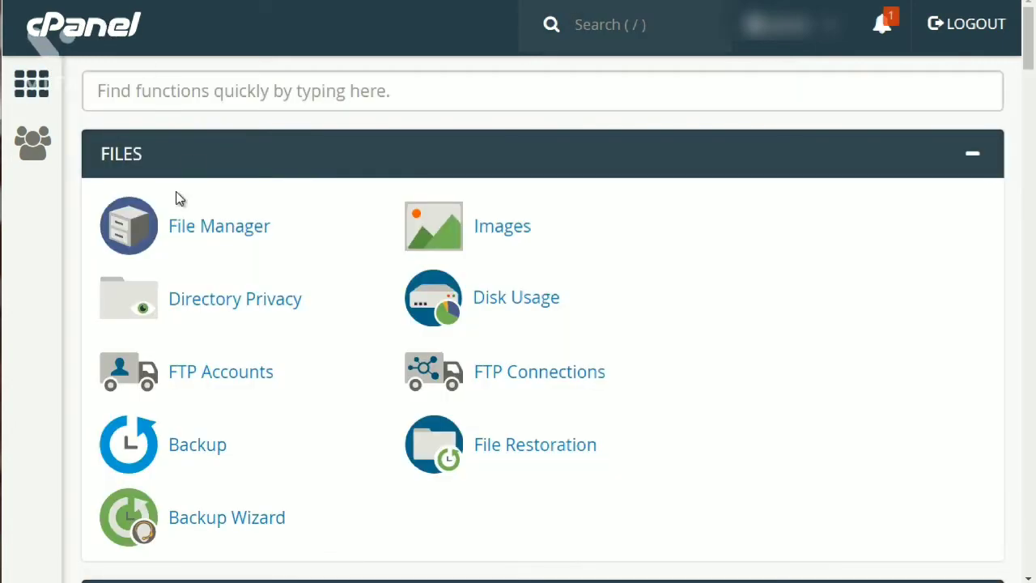
{"action": "scroll", "coordinate": [65, 225], "scroll_direction": "down", "scroll_amount": 3}
{"action": "scroll", "coordinate": [68, 229], "scroll_direction": "down", "scroll_amount": 3}
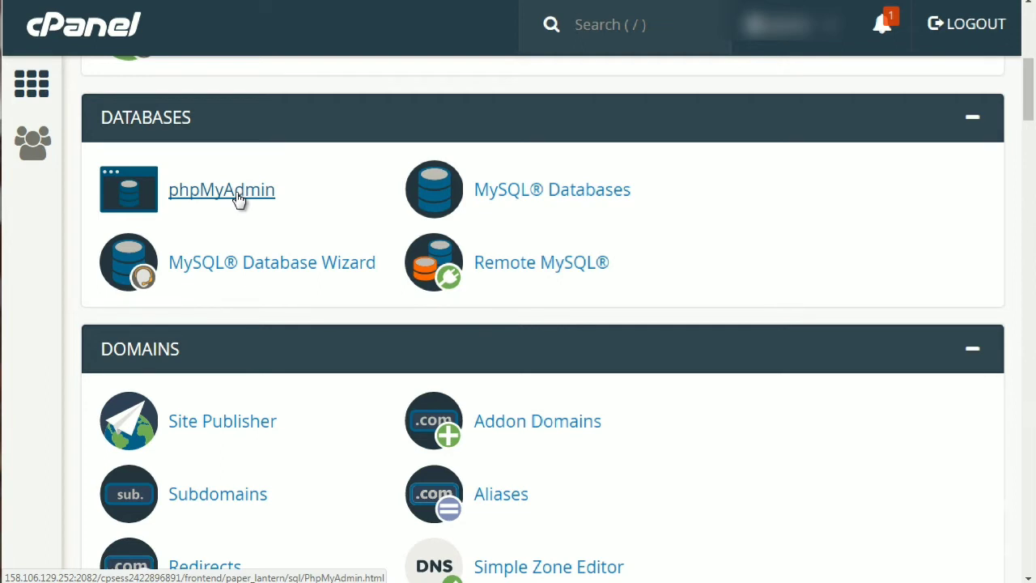
Open phpMyAdmin and expand sprout_dbbase to view its Structure table list.
{"action": "left_click", "coordinate": [237, 199]}
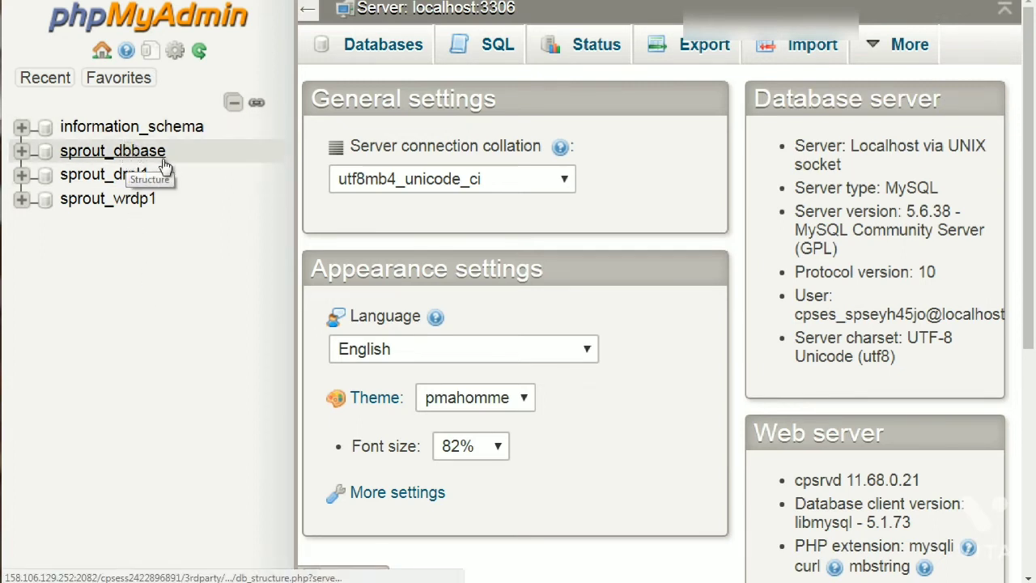
{"action": "left_click", "coordinate": [21, 151]}
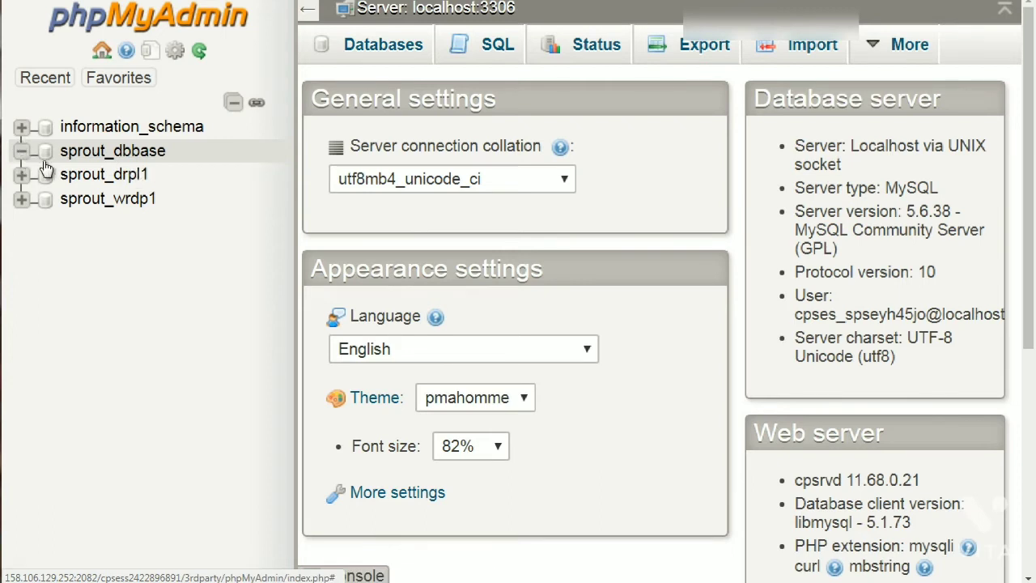
{"action": "left_click", "coordinate": [91, 155]}
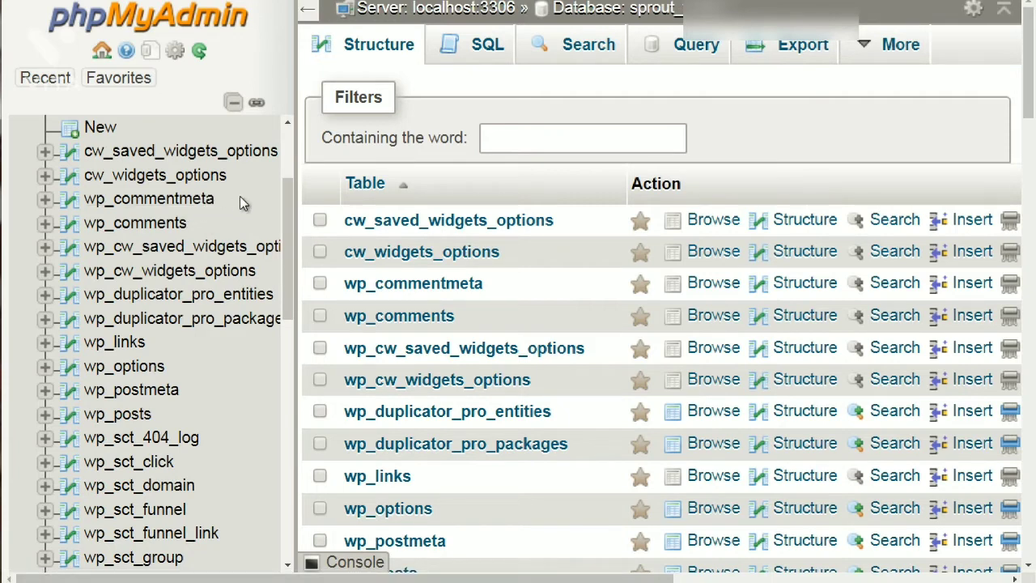
{"action": "scroll", "coordinate": [202, 207], "scroll_direction": "down", "scroll_amount": 1}
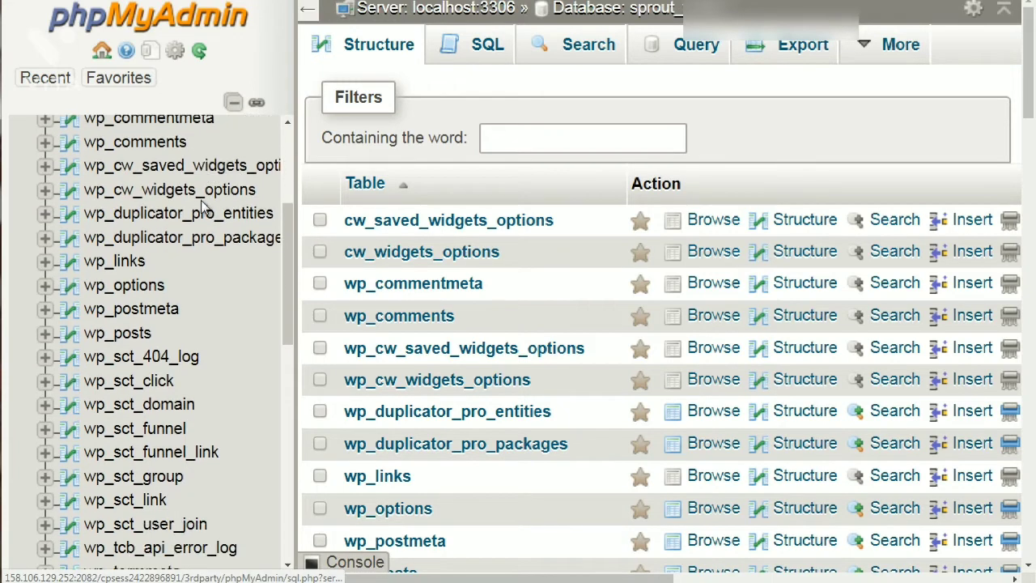
{"action": "scroll", "coordinate": [200, 200], "scroll_direction": "up", "scroll_amount": 2}
{"action": "scroll", "coordinate": [203, 202], "scroll_direction": "down", "scroll_amount": 1}
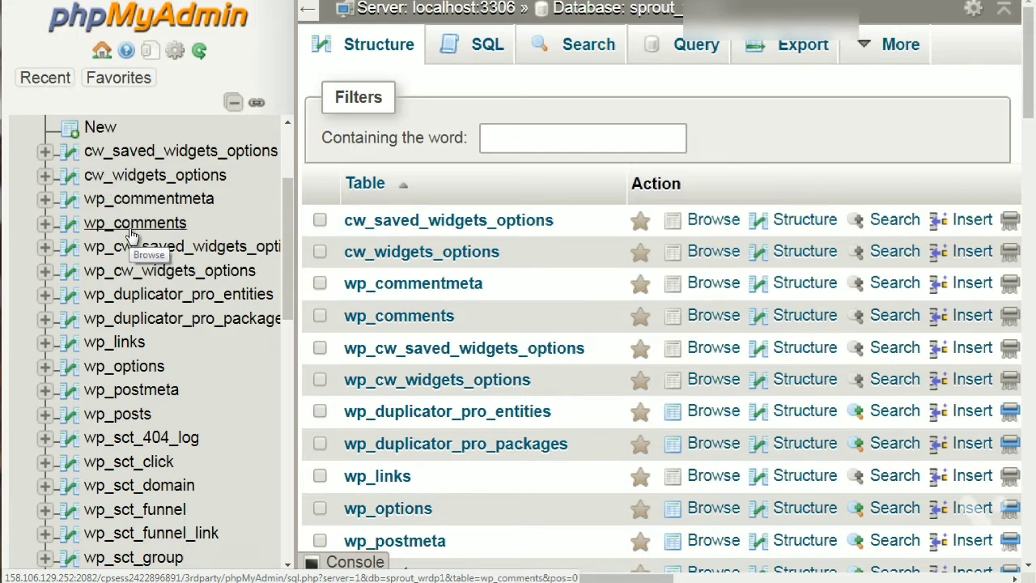
{"action": "scroll", "coordinate": [132, 233], "scroll_direction": "down", "scroll_amount": 1}
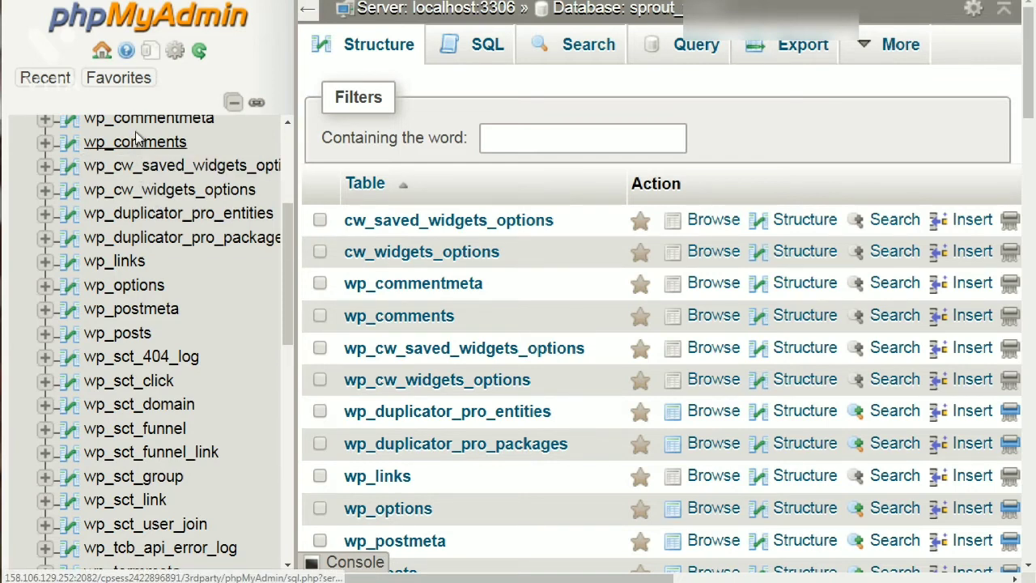
Browse the wp_comments table, whose SELECT returns zero rows, and scroll through the result.
{"action": "left_click", "coordinate": [136, 143]}
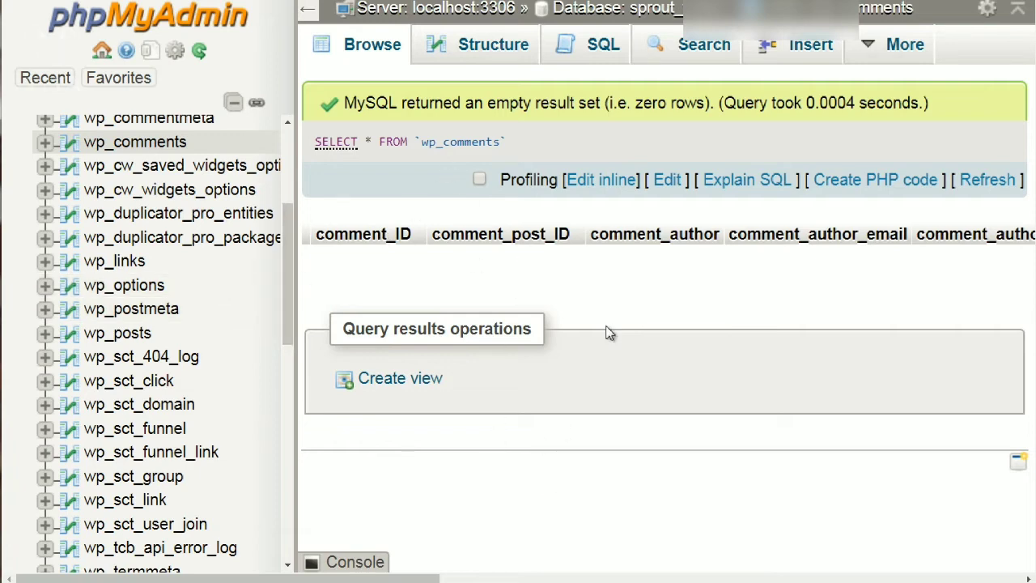
{"action": "scroll", "coordinate": [170, 235], "scroll_direction": "up", "scroll_amount": 2}
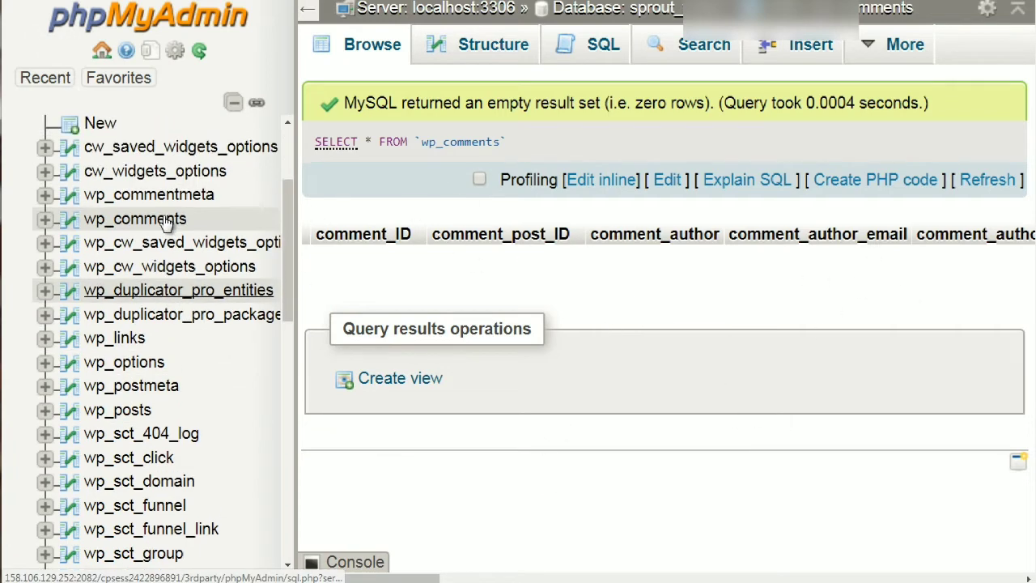
{"action": "scroll", "coordinate": [166, 222], "scroll_direction": "down", "scroll_amount": 2}
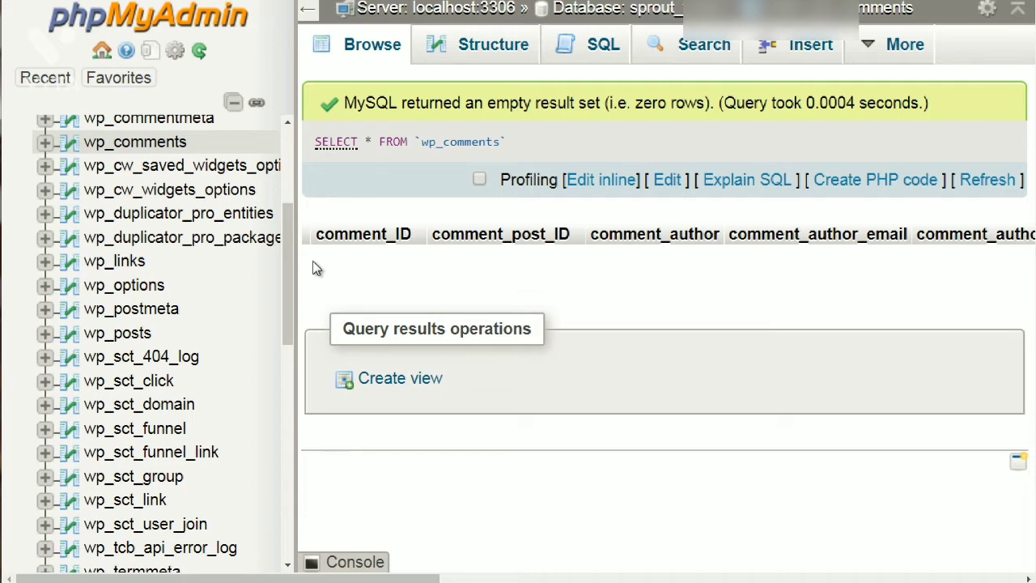
{"action": "scroll", "coordinate": [162, 309], "scroll_direction": "up", "scroll_amount": 3}
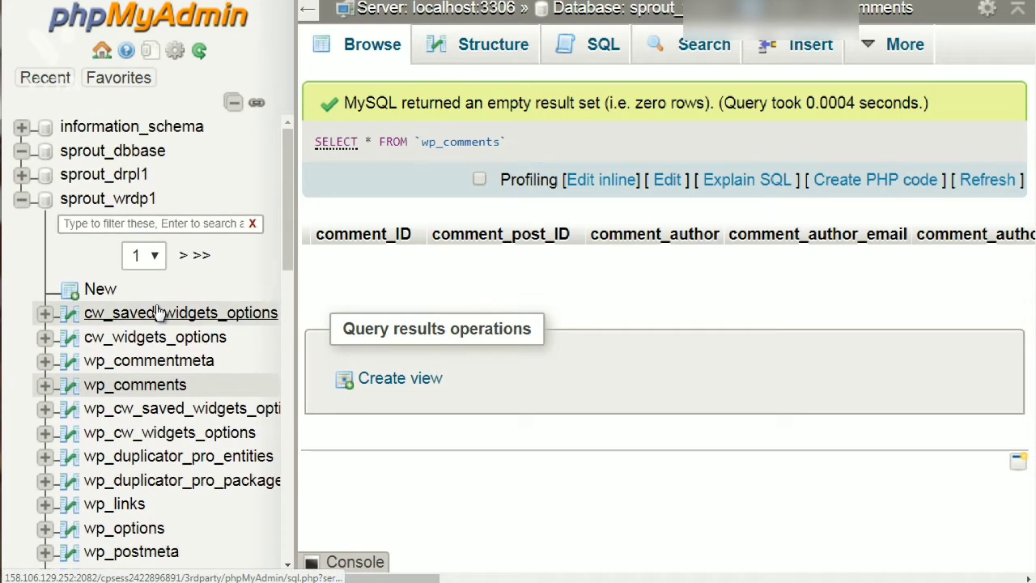
{"action": "scroll", "coordinate": [160, 313], "scroll_direction": "down", "scroll_amount": 10}
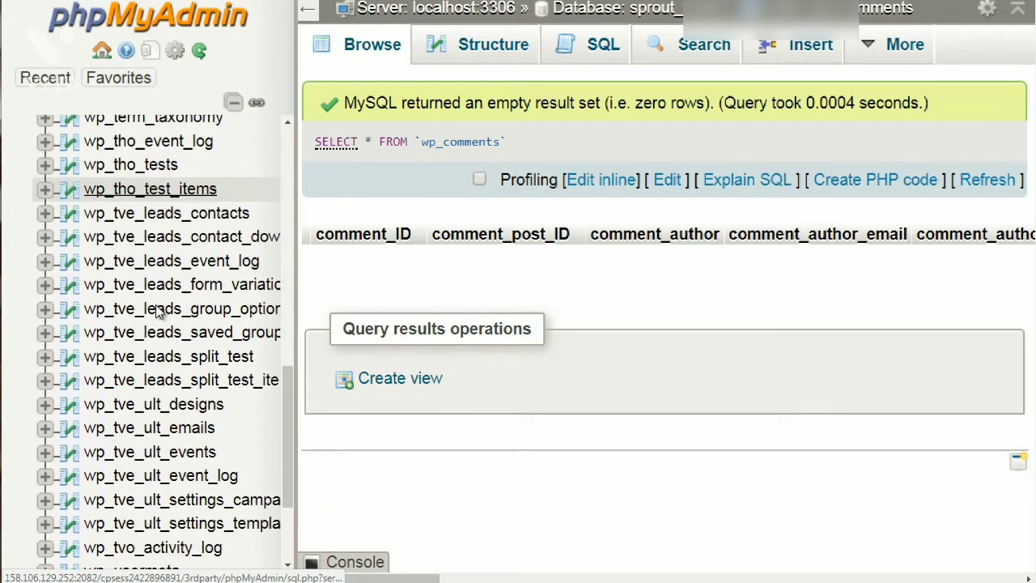
{"action": "scroll", "coordinate": [159, 312], "scroll_direction": "down", "scroll_amount": 2}
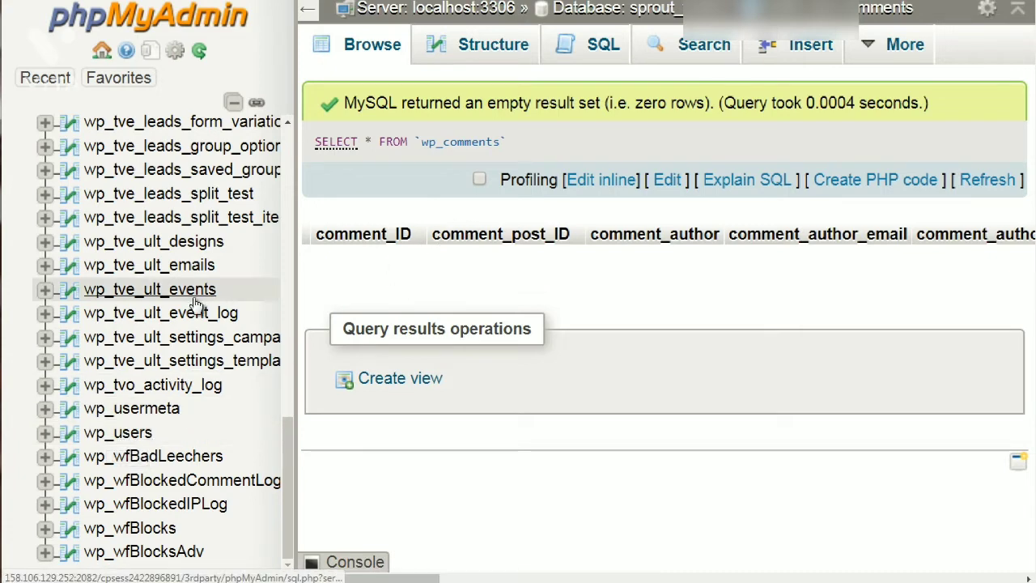
{"action": "scroll", "coordinate": [196, 305], "scroll_direction": "up", "scroll_amount": 3}
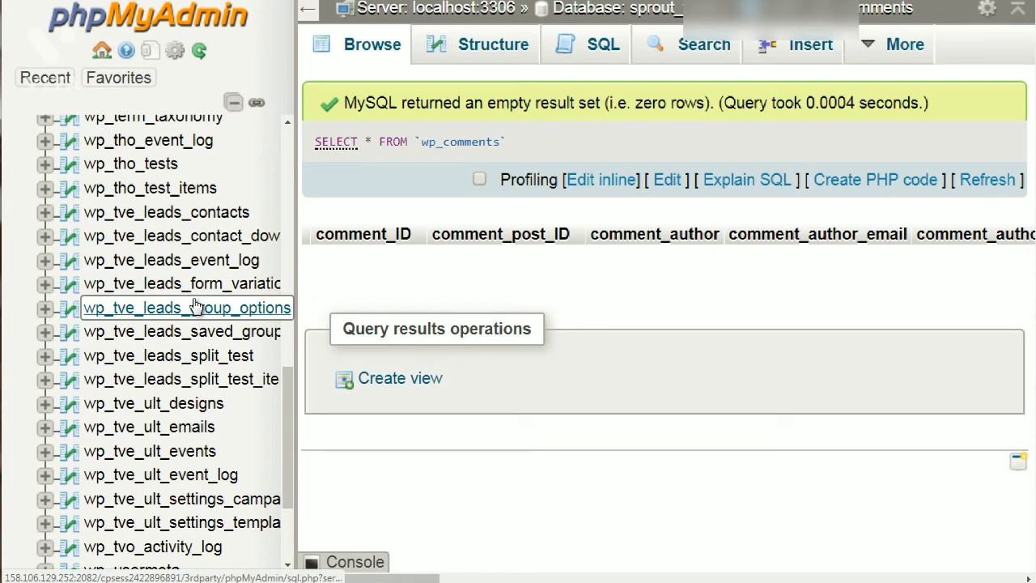
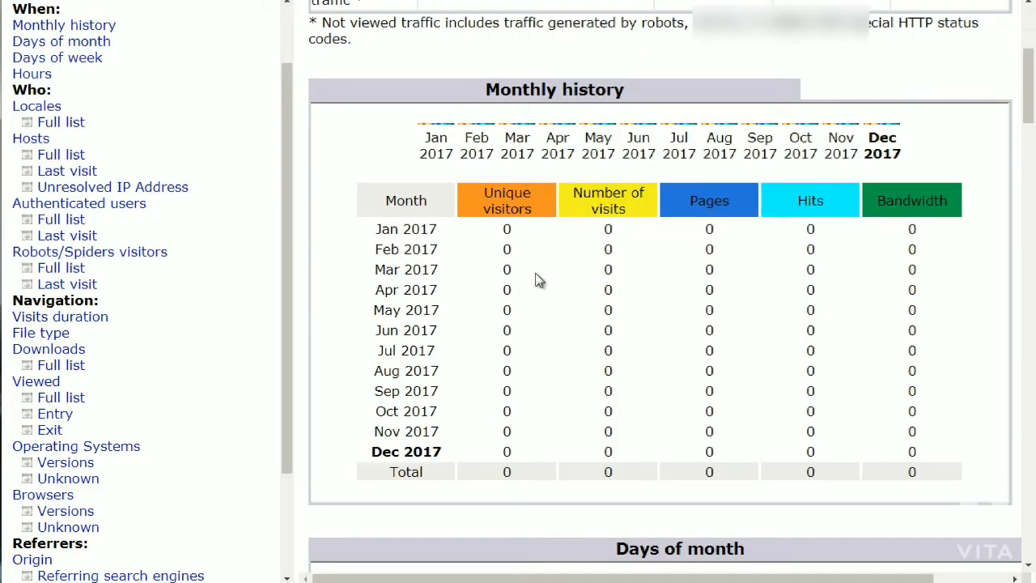
{"action": "scroll", "coordinate": [540, 281], "scroll_direction": "down", "scroll_amount": 6}
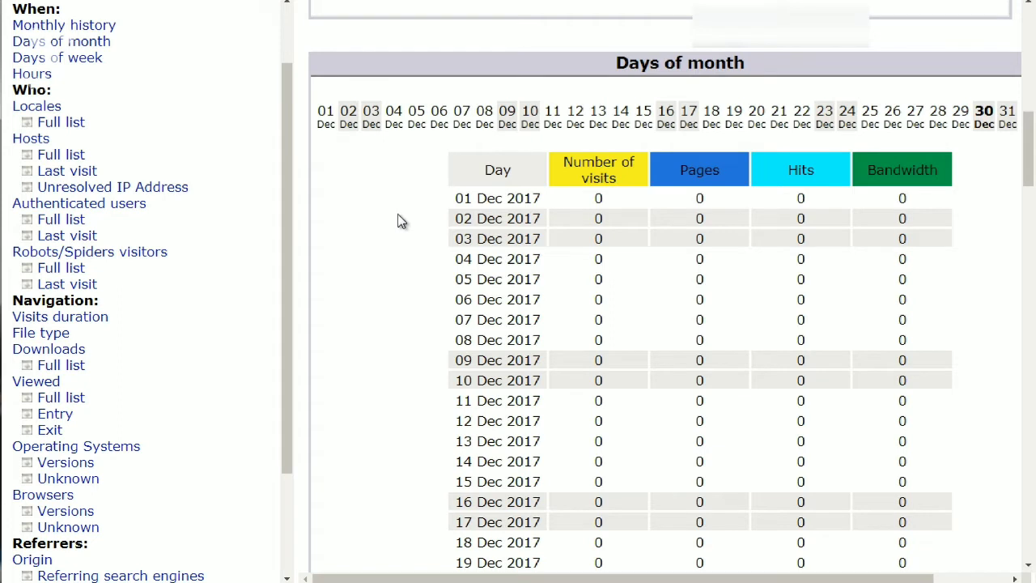
{"action": "scroll", "coordinate": [399, 214], "scroll_direction": "down", "scroll_amount": 1}
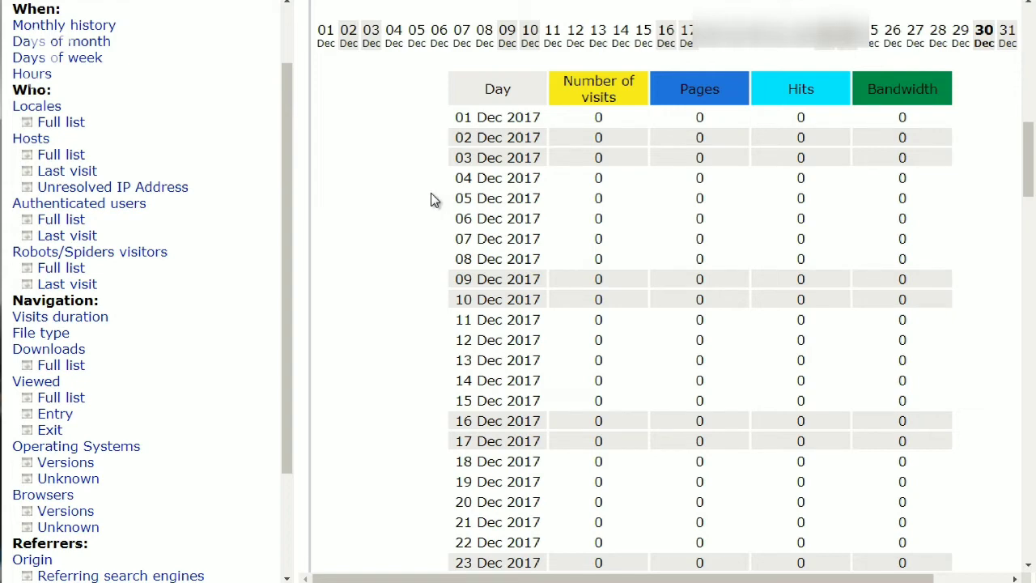
{"action": "scroll", "coordinate": [433, 196], "scroll_direction": "down", "scroll_amount": 8}
{"action": "scroll", "coordinate": [432, 199], "scroll_direction": "down", "scroll_amount": 2}
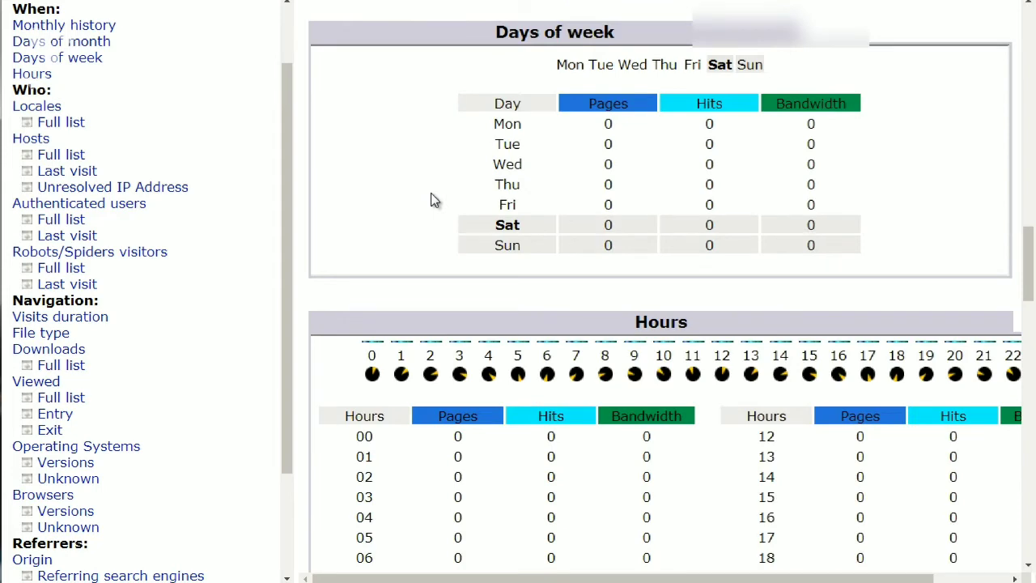
{"action": "scroll", "coordinate": [433, 201], "scroll_direction": "down", "scroll_amount": 3}
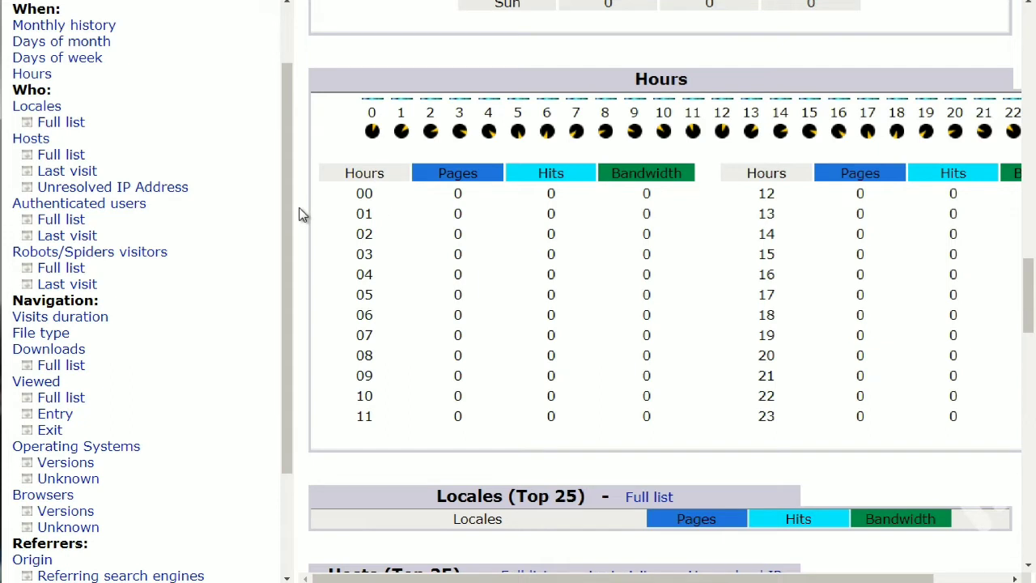
{"action": "scroll", "coordinate": [300, 215], "scroll_direction": "down", "scroll_amount": 1}
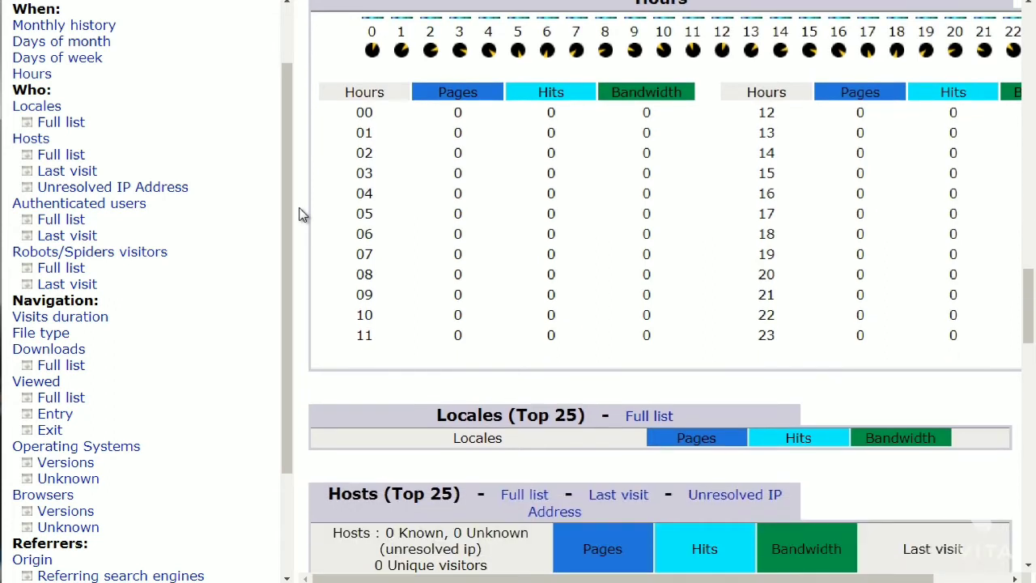
{"action": "scroll", "coordinate": [299, 214], "scroll_direction": "up", "scroll_amount": 1}
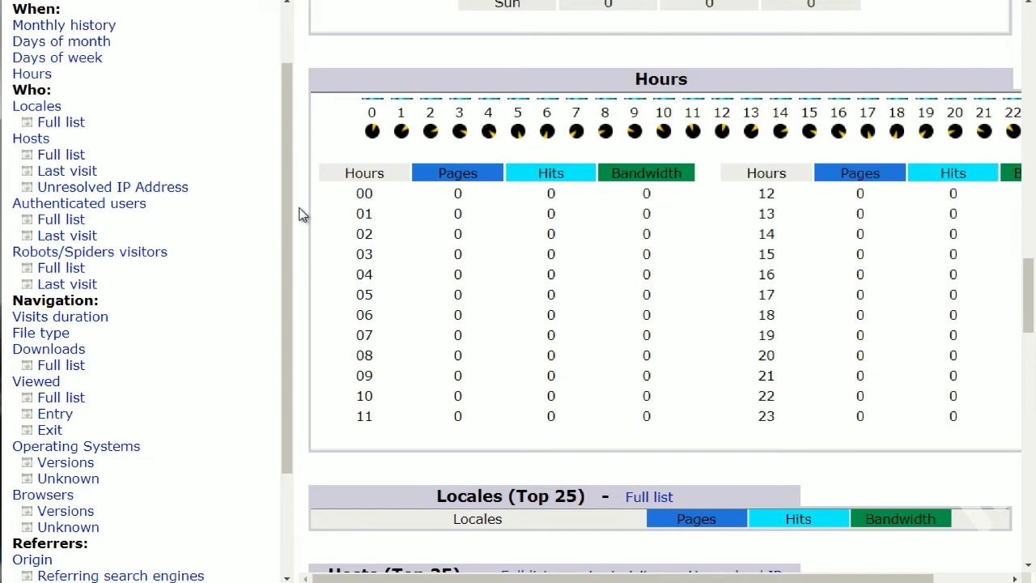
{"action": "scroll", "coordinate": [299, 215], "scroll_direction": "down", "scroll_amount": 4}
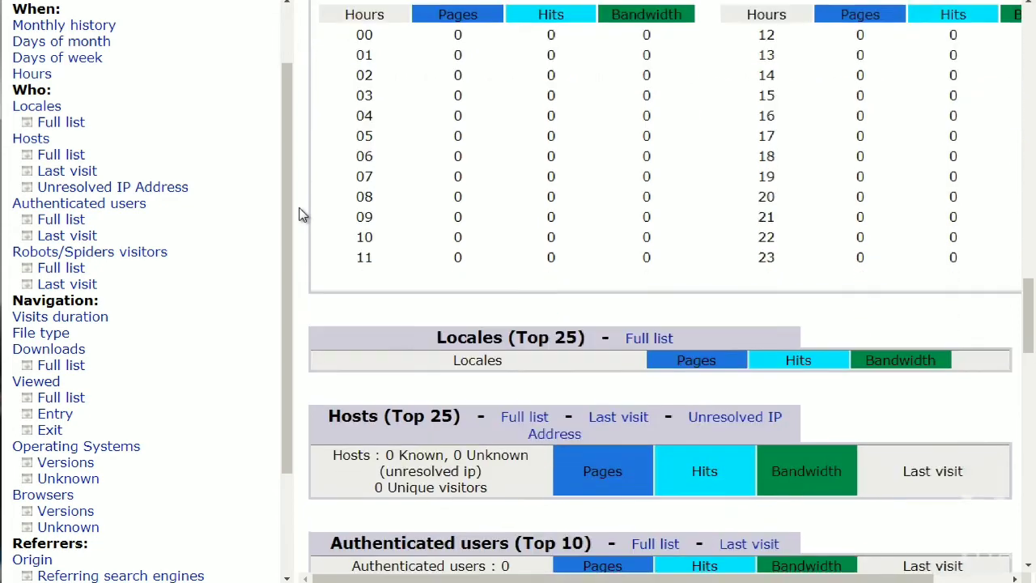
{"action": "scroll", "coordinate": [300, 215], "scroll_direction": "down", "scroll_amount": 1}
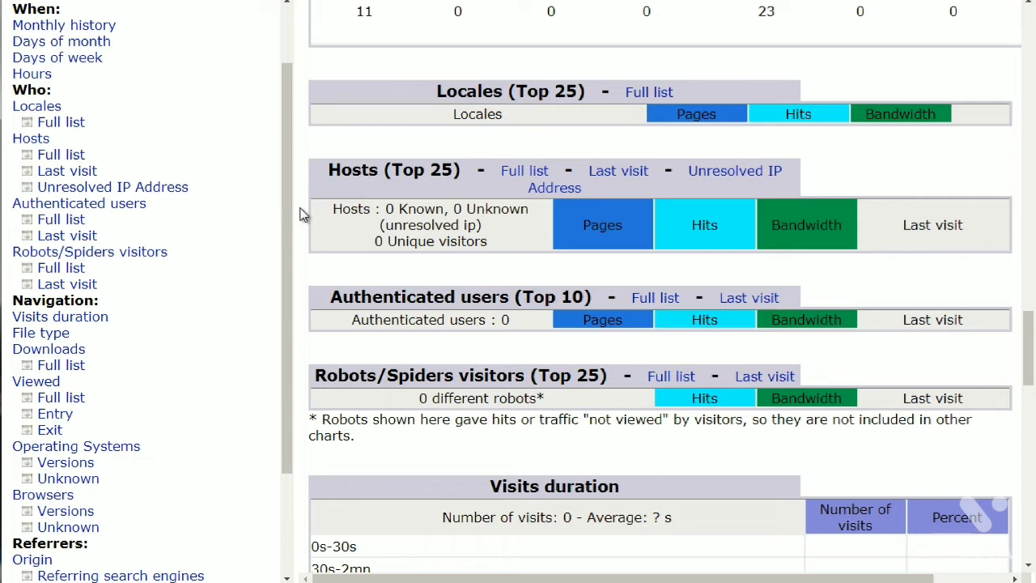
{"action": "scroll", "coordinate": [306, 202], "scroll_direction": "down", "scroll_amount": 1}
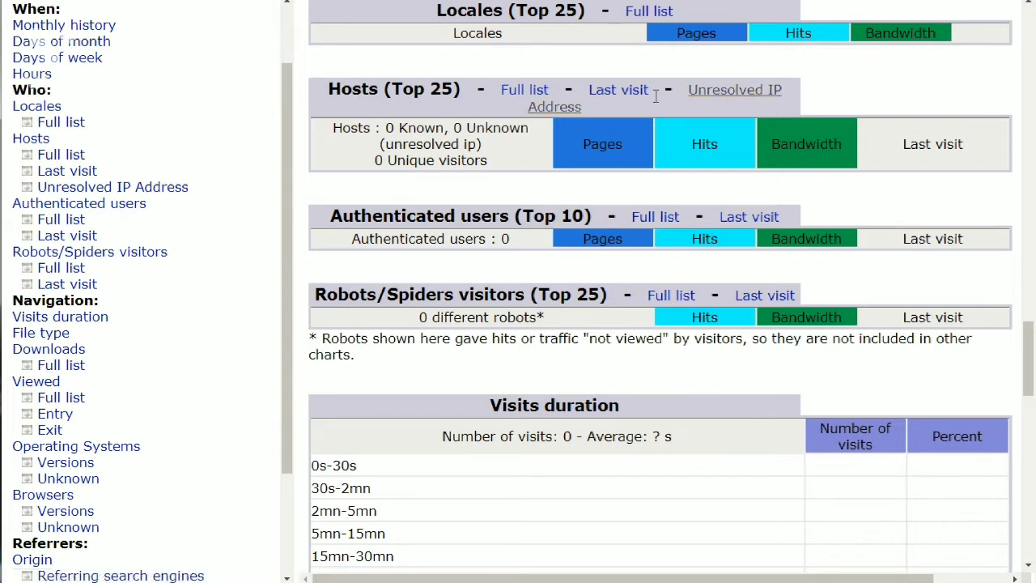
{"action": "scroll", "coordinate": [335, 202], "scroll_direction": "up", "scroll_amount": 1}
{"action": "scroll", "coordinate": [335, 195], "scroll_direction": "down", "scroll_amount": 3}
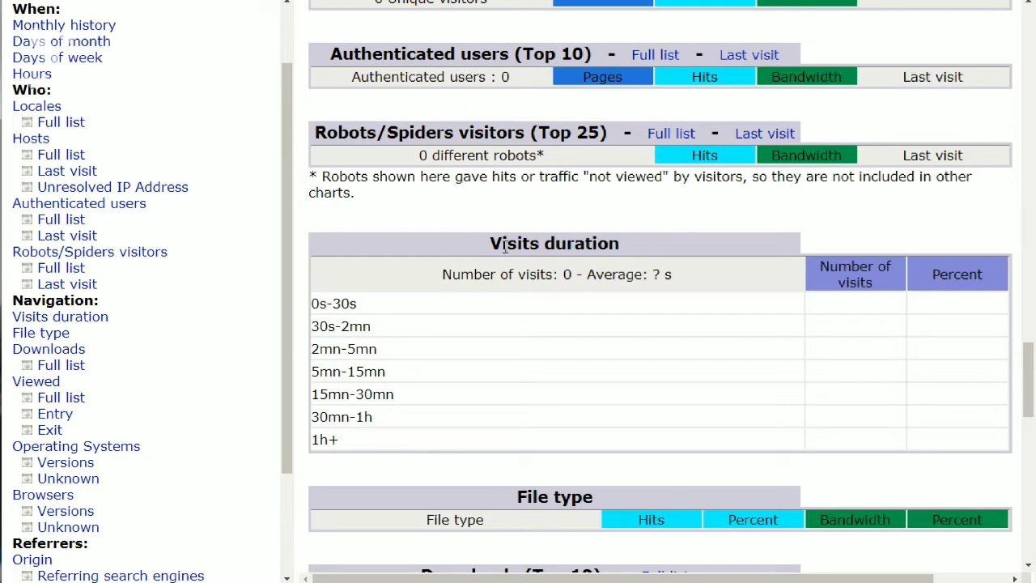
{"action": "scroll", "coordinate": [430, 255], "scroll_direction": "down", "scroll_amount": 2}
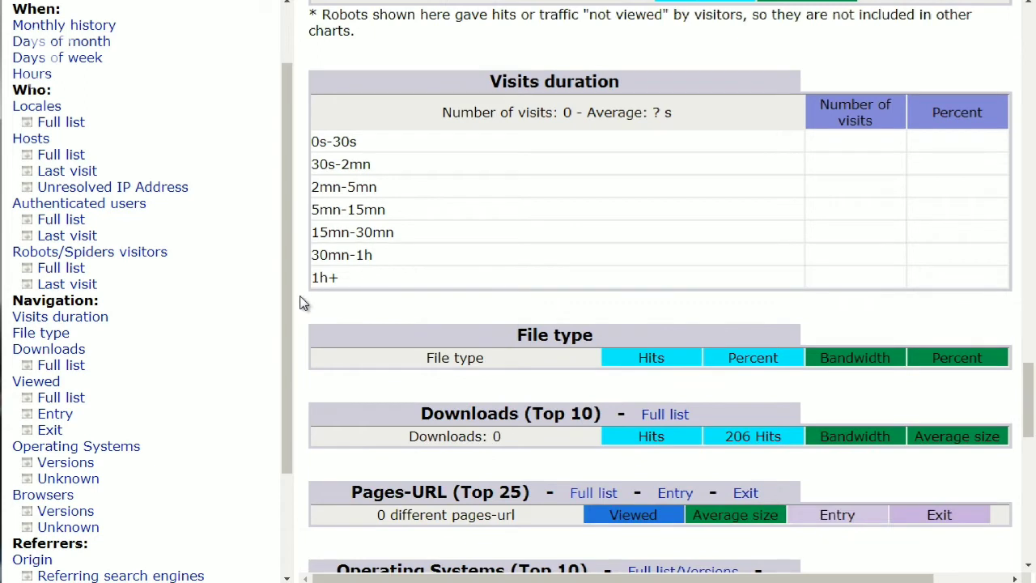
{"action": "scroll", "coordinate": [304, 302], "scroll_direction": "down", "scroll_amount": 1}
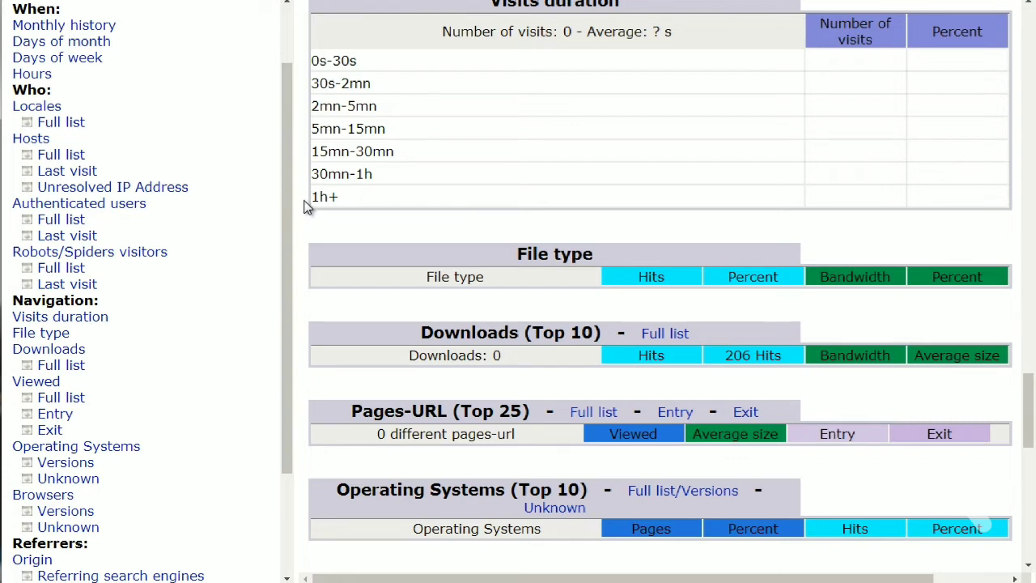
{"action": "scroll", "coordinate": [301, 215], "scroll_direction": "down", "scroll_amount": 1}
{"action": "scroll", "coordinate": [300, 212], "scroll_direction": "down", "scroll_amount": 3}
{"action": "scroll", "coordinate": [324, 170], "scroll_direction": "up", "scroll_amount": 1}
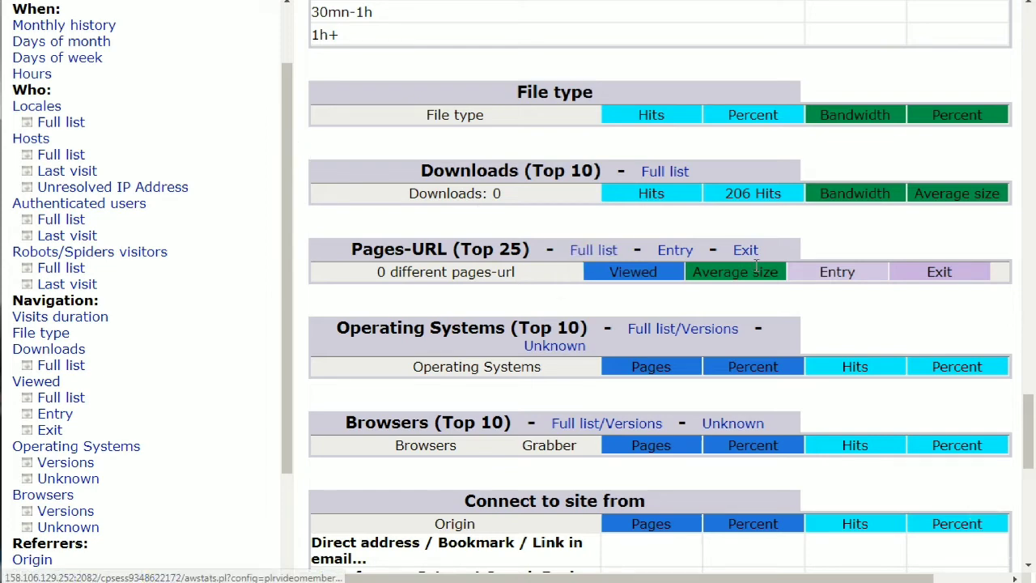
{"action": "scroll", "coordinate": [413, 259], "scroll_direction": "up", "scroll_amount": 3}
{"action": "scroll", "coordinate": [411, 260], "scroll_direction": "down", "scroll_amount": 3}
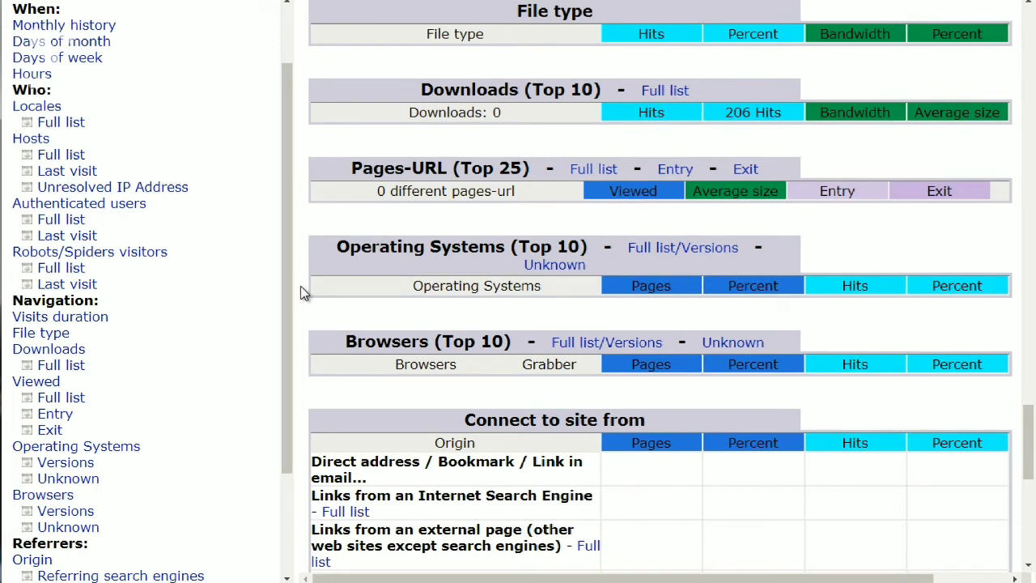
{"action": "scroll", "coordinate": [306, 292], "scroll_direction": "down", "scroll_amount": 3}
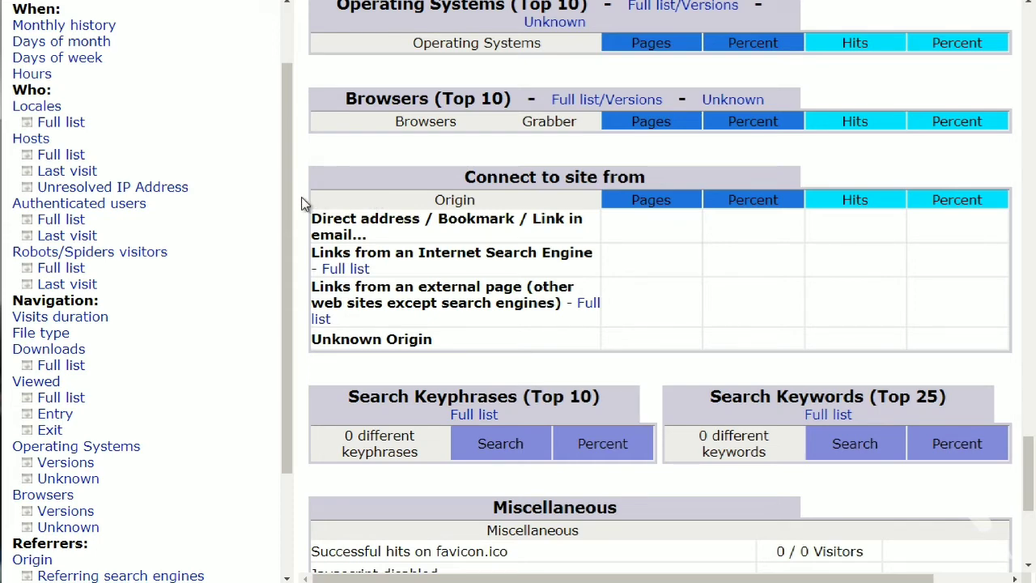
{"action": "scroll", "coordinate": [304, 204], "scroll_direction": "down", "scroll_amount": 3}
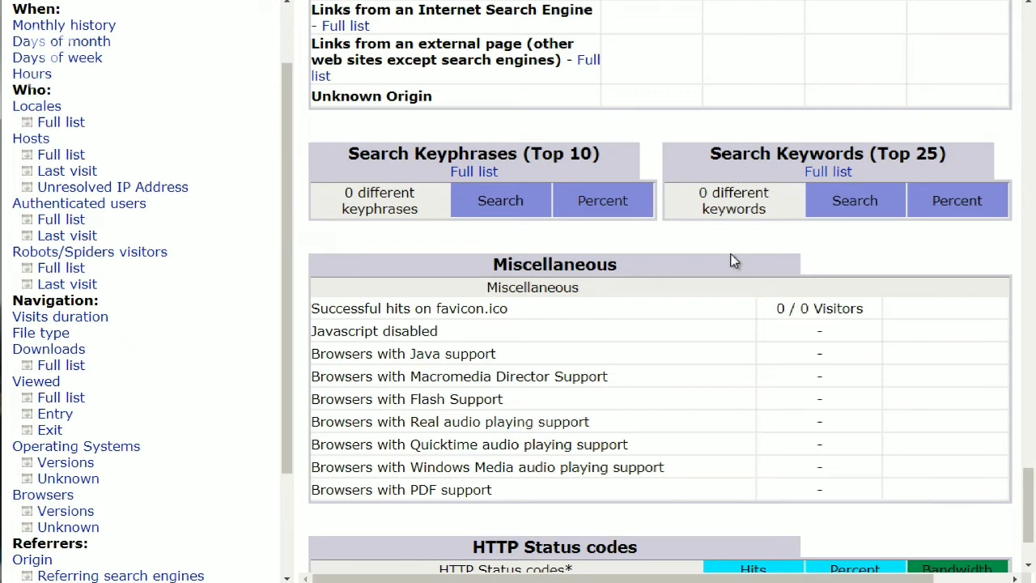
{"action": "scroll", "coordinate": [546, 334], "scroll_direction": "down", "scroll_amount": 1}
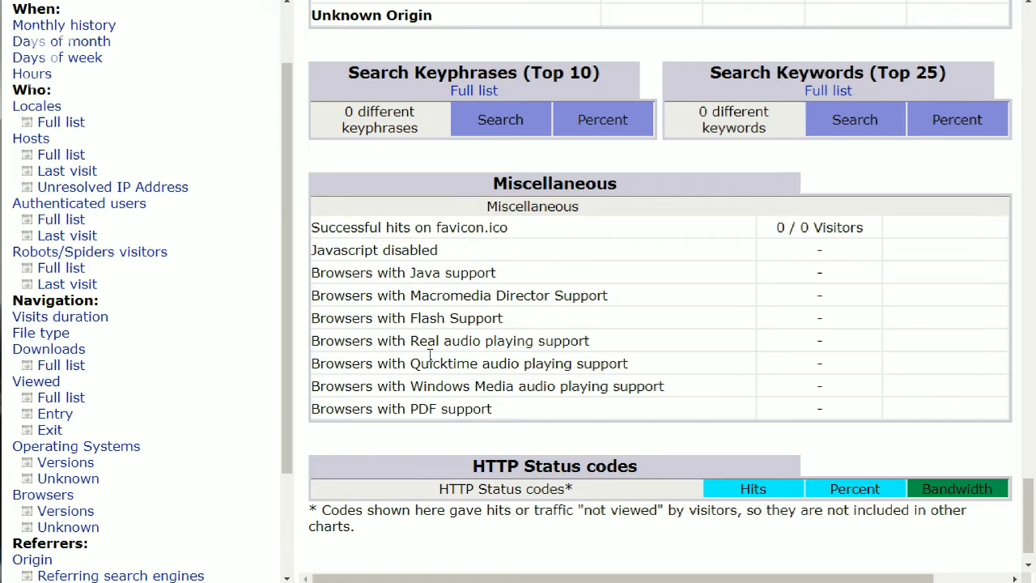
{"action": "scroll", "coordinate": [430, 356], "scroll_direction": "down", "scroll_amount": 1}
{"action": "scroll", "coordinate": [429, 358], "scroll_direction": "up", "scroll_amount": 6}
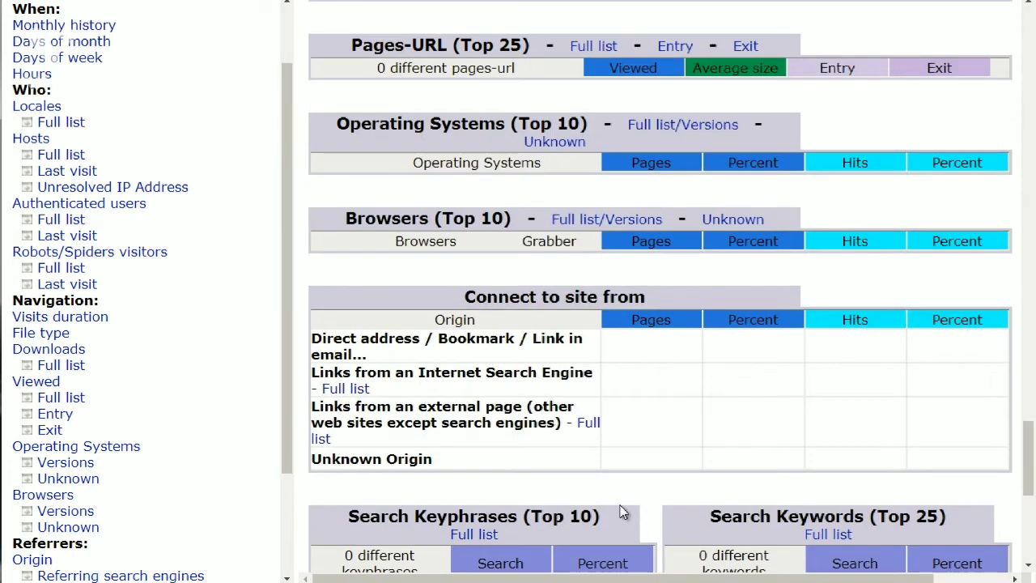
{"action": "scroll", "coordinate": [567, 504], "scroll_direction": "up", "scroll_amount": 10}
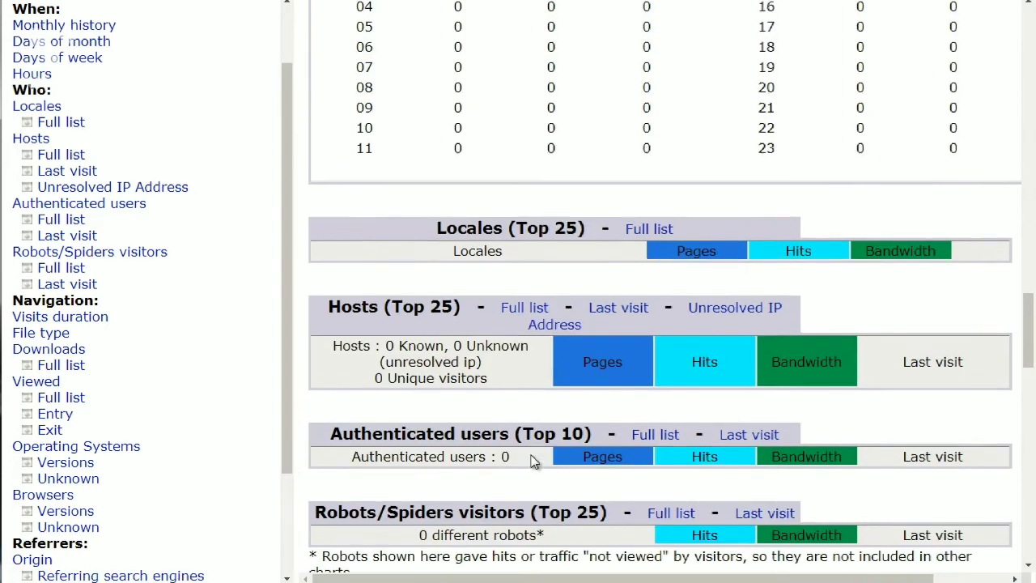
{"action": "scroll", "coordinate": [532, 461], "scroll_direction": "up", "scroll_amount": 5}
Scroll the cPanel home page down to its Files tools.
{"action": "scroll", "coordinate": [532, 453], "scroll_direction": "down", "scroll_amount": 2}
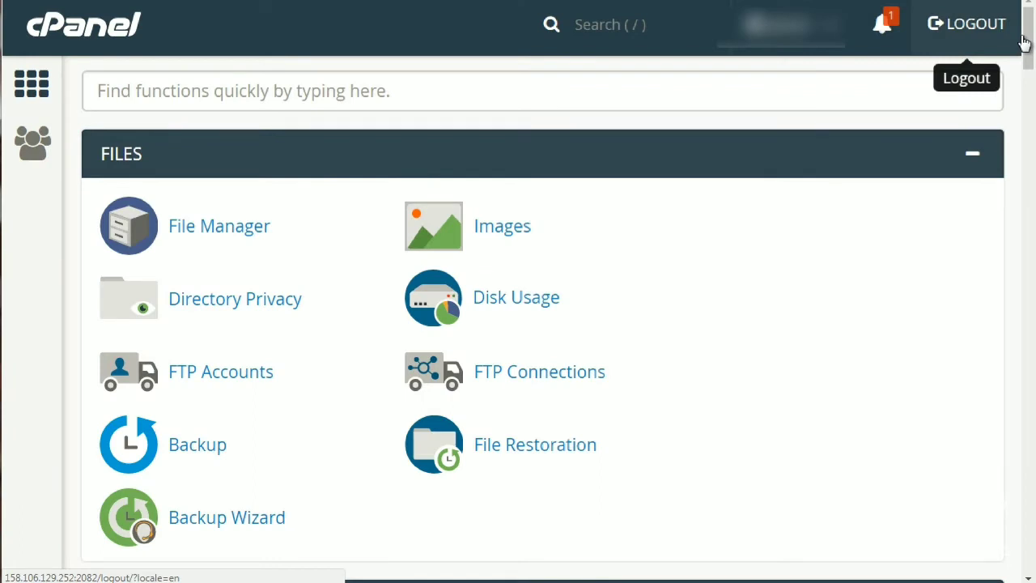
Scroll down to the Softaculous Apps Installer scripts: WordPress, Joomla 2.5, PrestaShop, Drupal 7.
{"action": "scroll", "coordinate": [1032, 89], "scroll_direction": "down", "scroll_amount": 5}
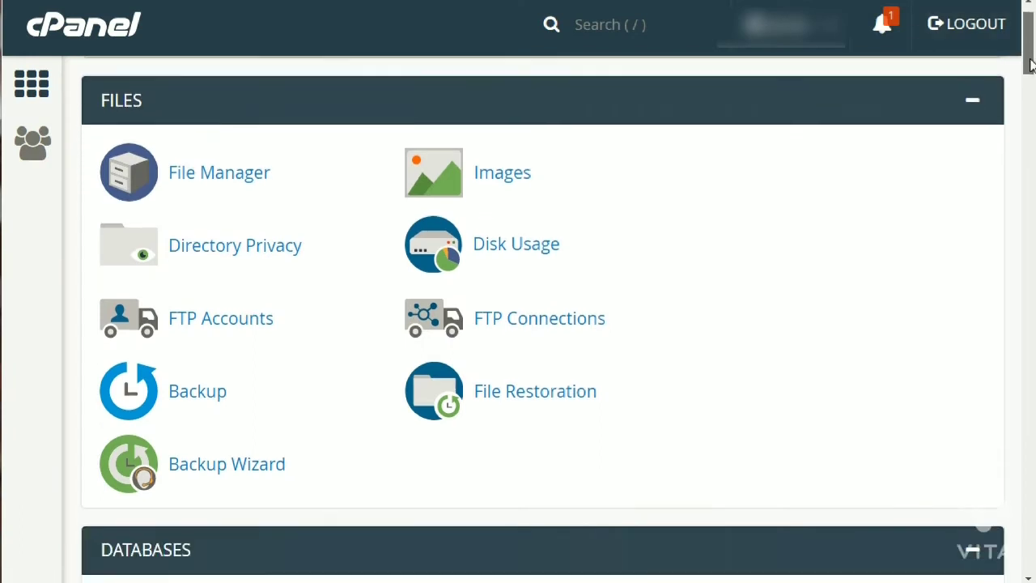
{"action": "left_click_drag", "start_coordinate": [1032, 102], "coordinate": [1031, 405]}
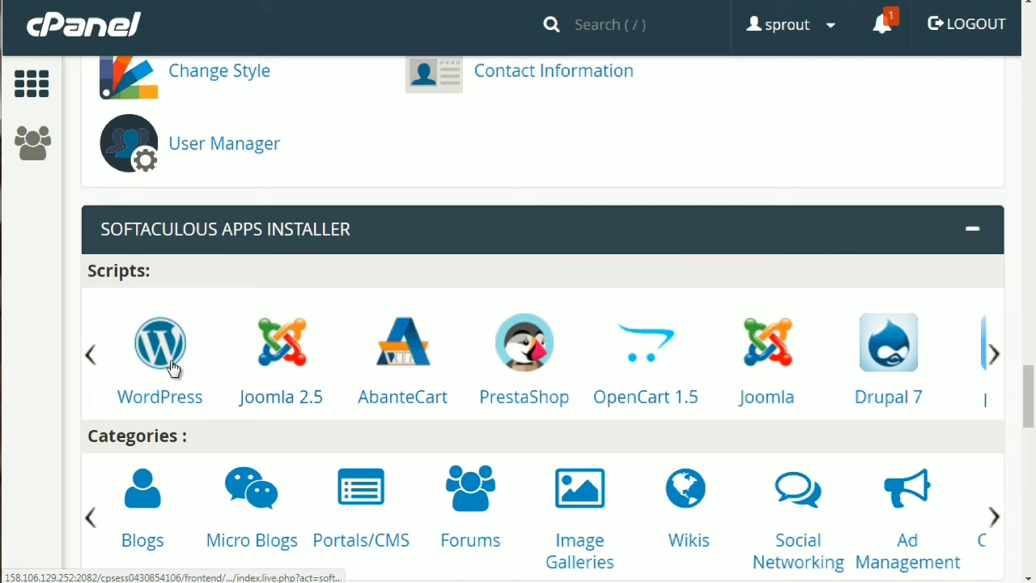
Open Softaculous on Blogs and expand it to list WordPress 4.9.1, Open Blog, Serendipity and Dotclear.
{"action": "left_click", "coordinate": [134, 507]}
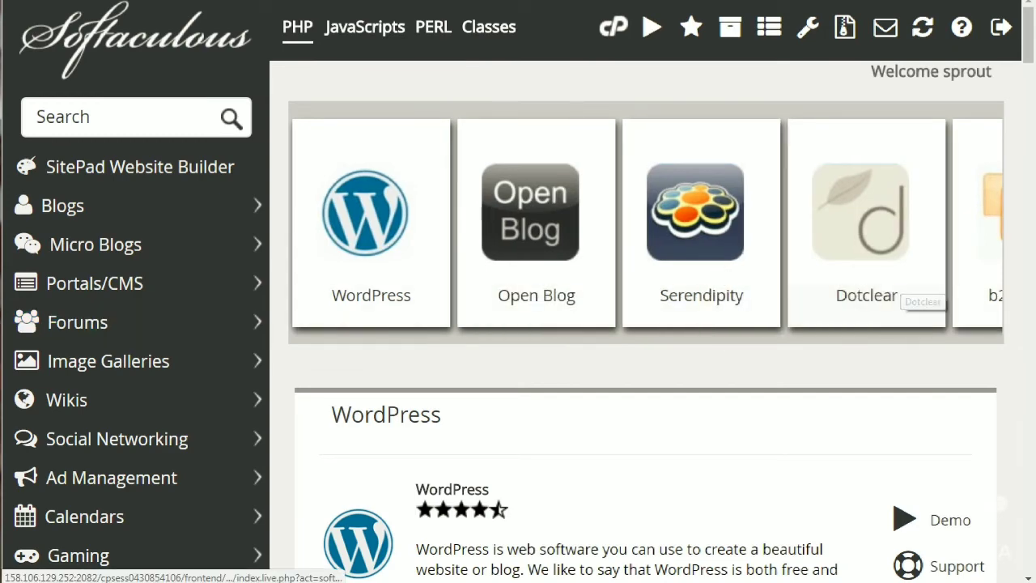
{"action": "left_click_drag", "start_coordinate": [1030, 36], "coordinate": [1027, 10]}
{"action": "left_click", "coordinate": [115, 142]}
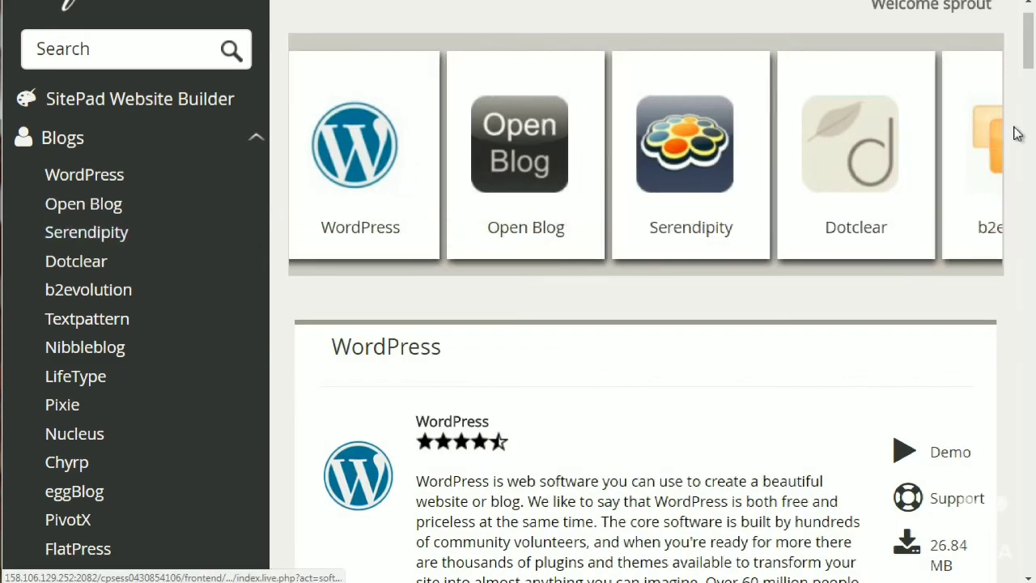
{"action": "left_click_drag", "start_coordinate": [1030, 33], "coordinate": [1033, 75]}
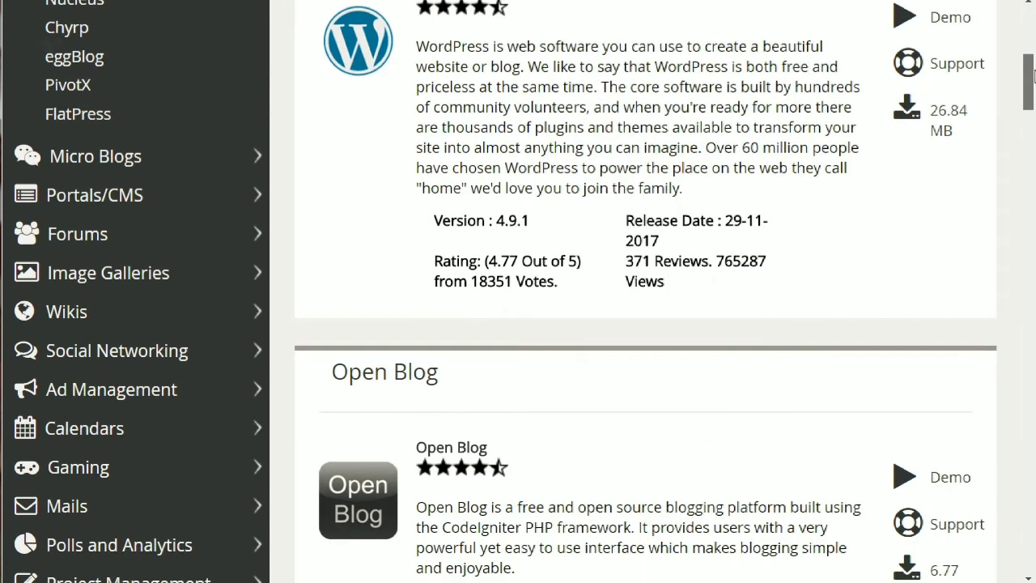
Browse the Portals/CMS scripts such as Joomla 3.8.3, Drupal 7, Concrete5 8.3.1 and MODX.
{"action": "left_click", "coordinate": [186, 198]}
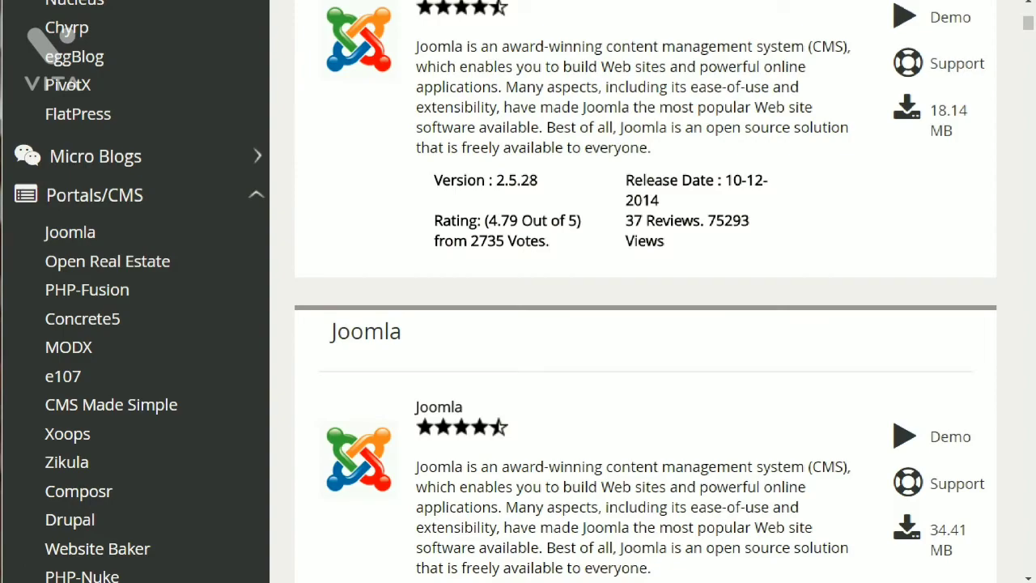
{"action": "left_click_drag", "start_coordinate": [1030, 26], "coordinate": [1030, 61]}
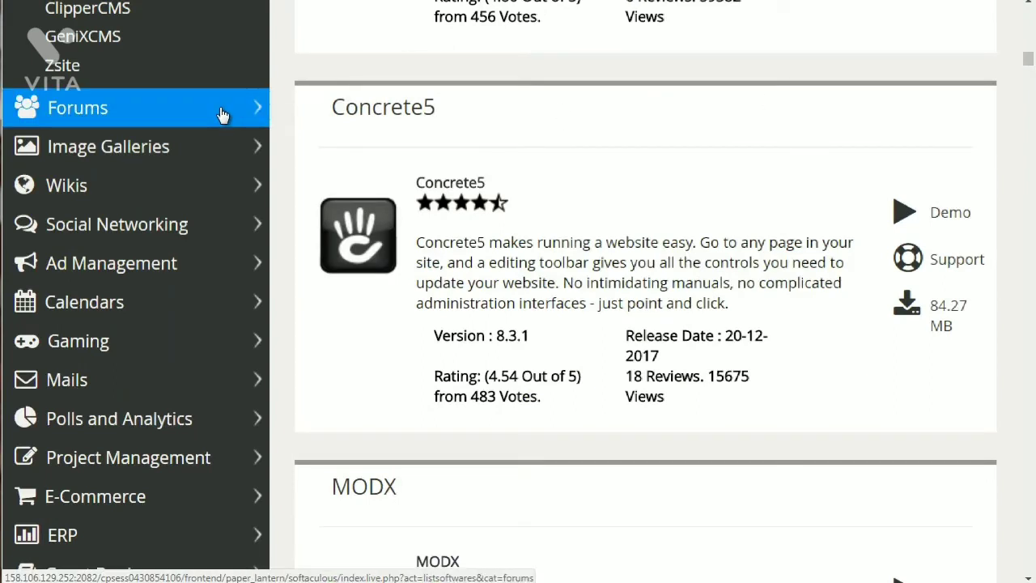
Browse the Forums scripts: phpBB, SMF, MyBB, AEF, XMB 1.9.11.14, FluxBB 1.5.10 and Phorum.
{"action": "left_click", "coordinate": [223, 116]}
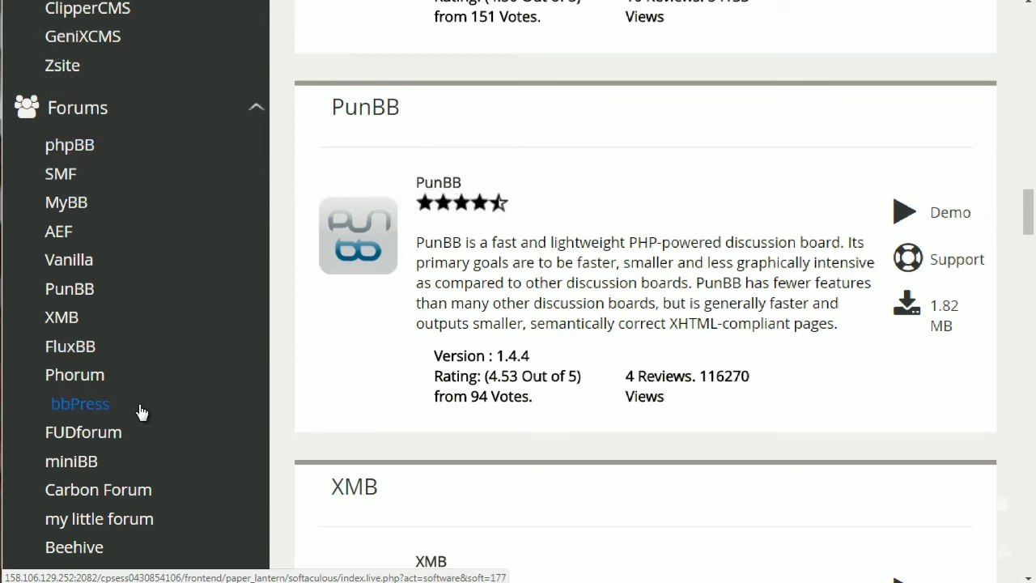
{"action": "left_click_drag", "start_coordinate": [1028, 211], "coordinate": [1031, 259]}
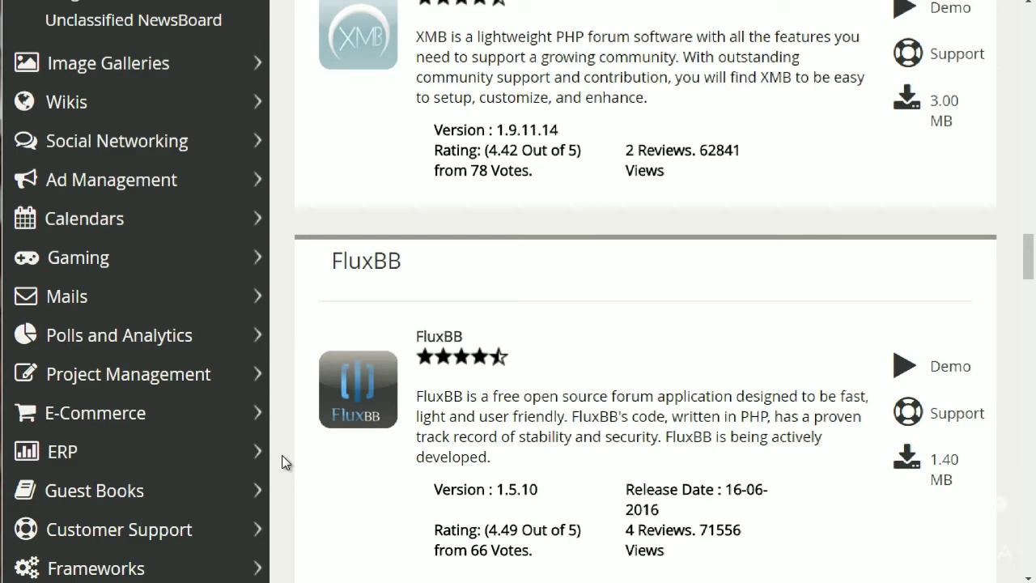
{"action": "left_click_drag", "start_coordinate": [1029, 270], "coordinate": [1029, 26]}
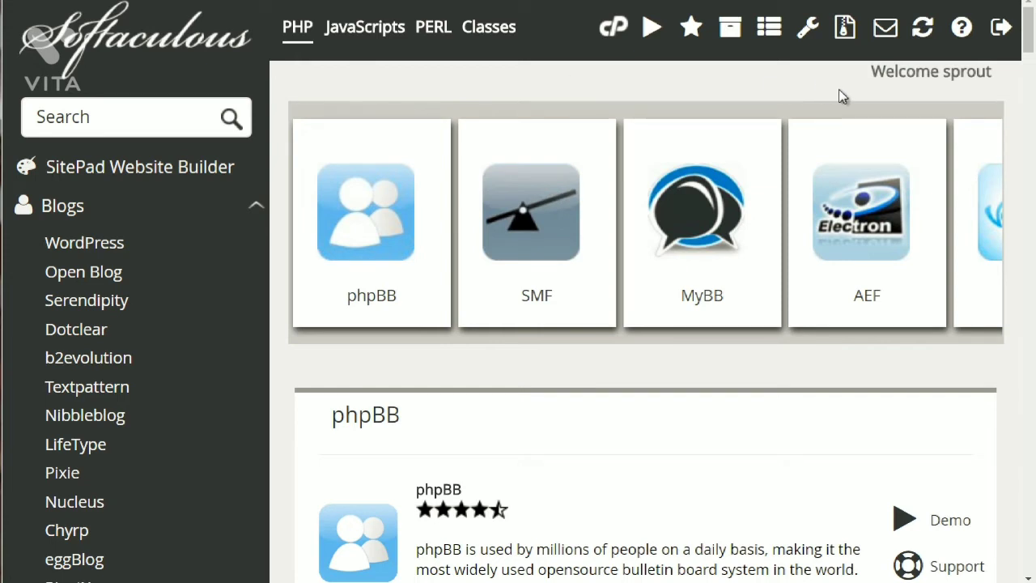
Open the WordPress 4.9.1 page from the Blogs list and scroll down its Overview.
{"action": "left_click_drag", "start_coordinate": [1030, 38], "coordinate": [1030, 43]}
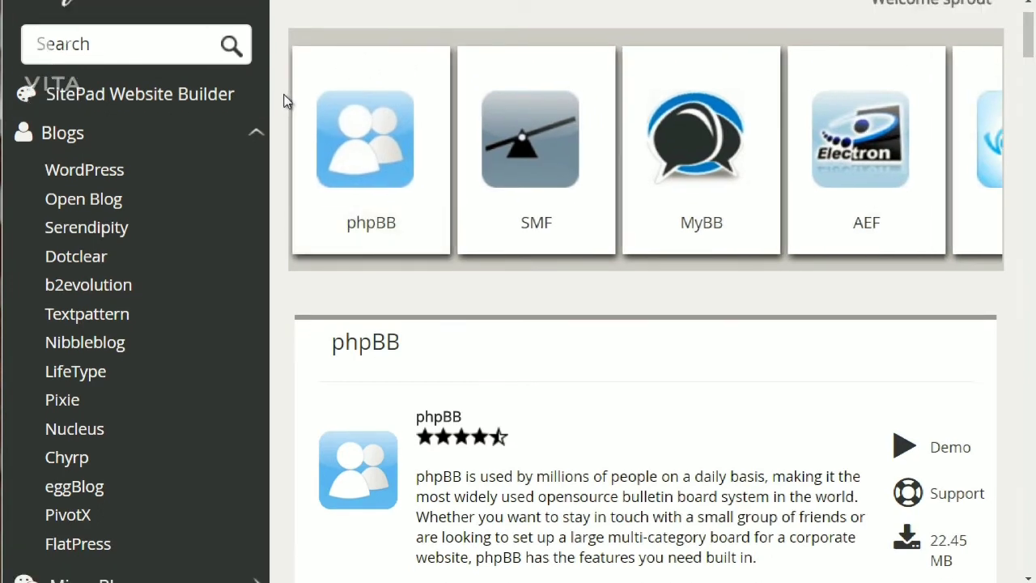
{"action": "left_click", "coordinate": [172, 166]}
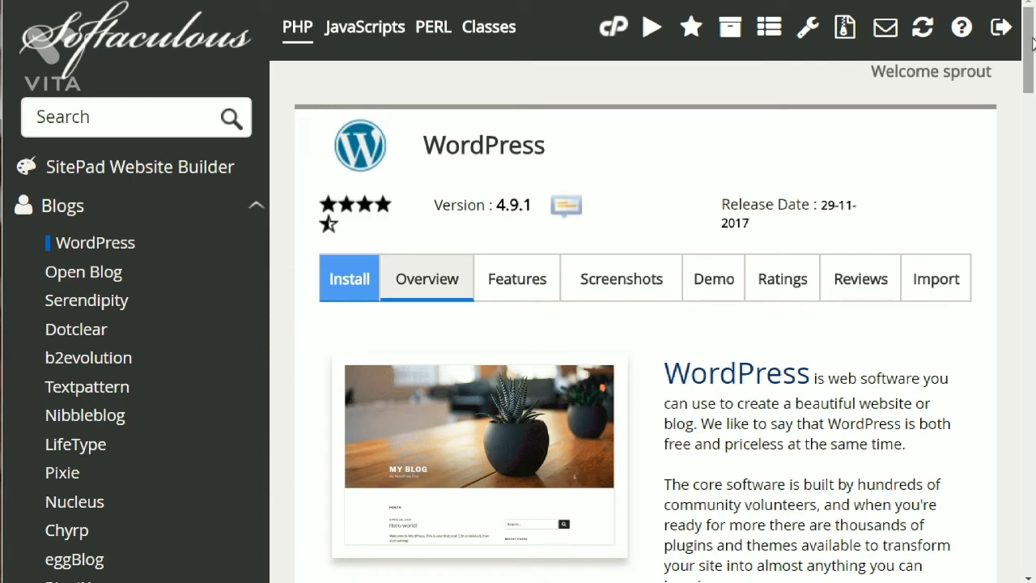
{"action": "left_click_drag", "start_coordinate": [1033, 42], "coordinate": [1033, 121]}
{"action": "left_click", "coordinate": [749, 385]}
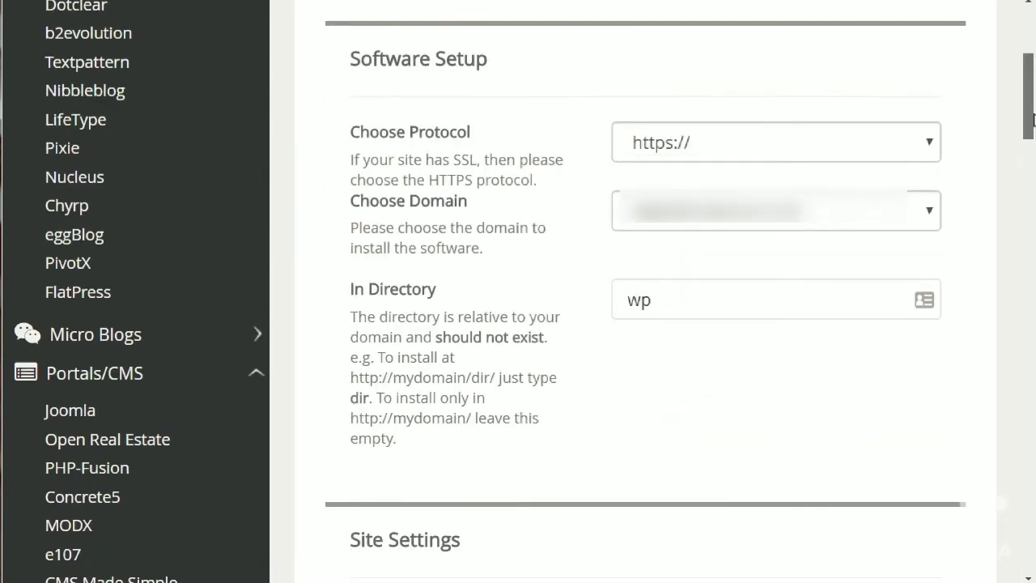
{"action": "left_click", "coordinate": [731, 202]}
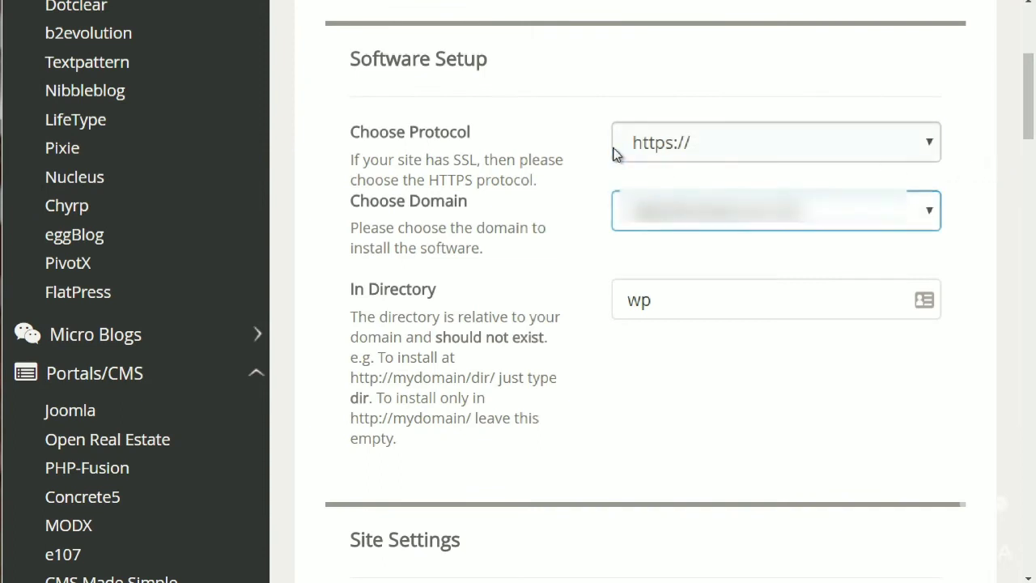
{"action": "left_click", "coordinate": [653, 148]}
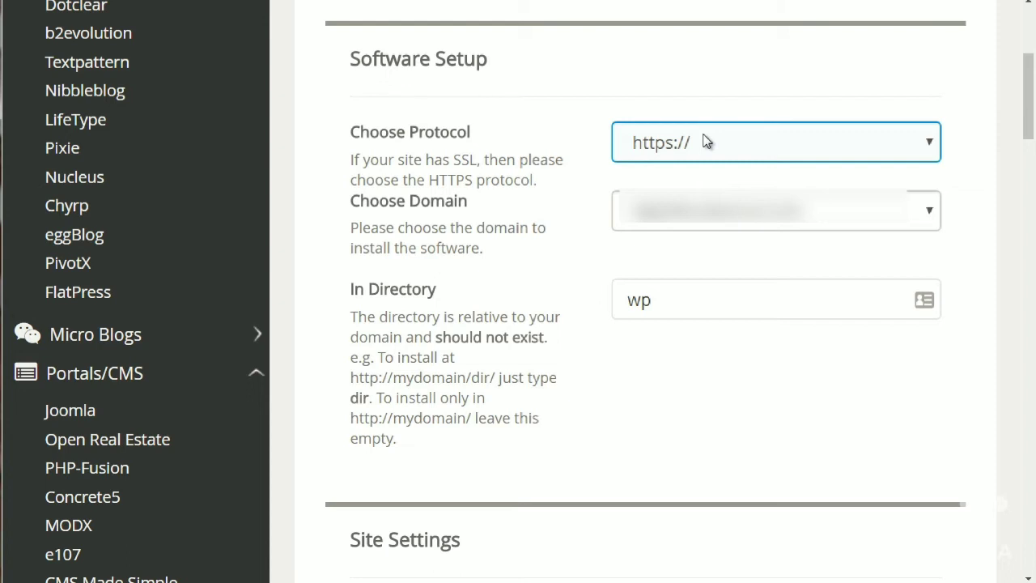
{"action": "left_click", "coordinate": [707, 141]}
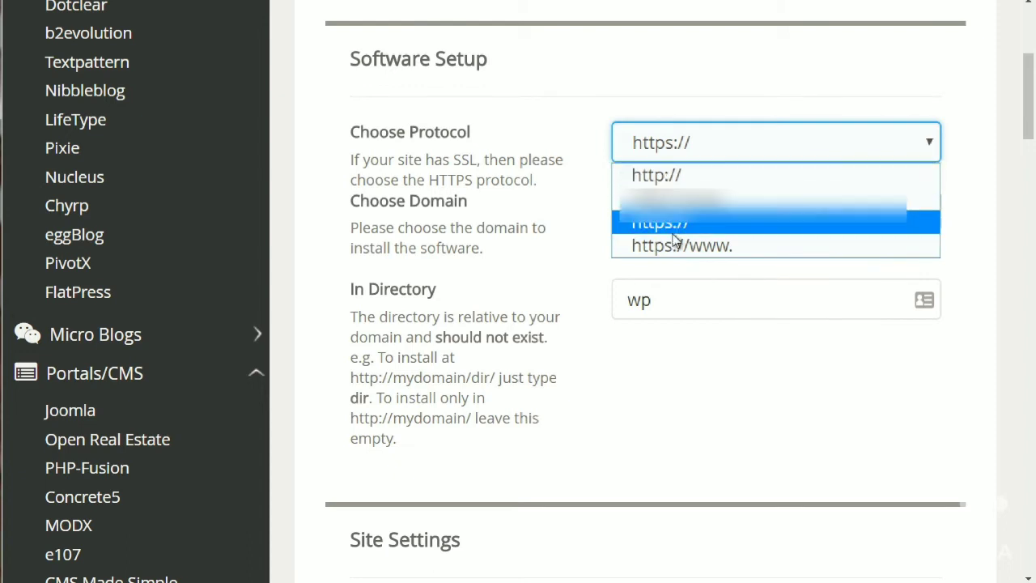
{"action": "left_click", "coordinate": [589, 256]}
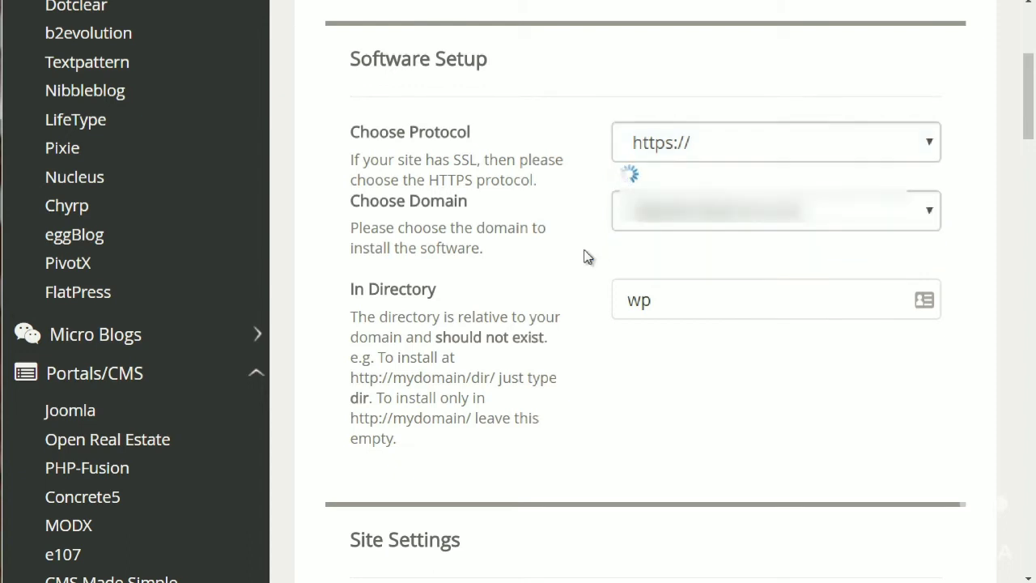
{"action": "left_click", "coordinate": [644, 228]}
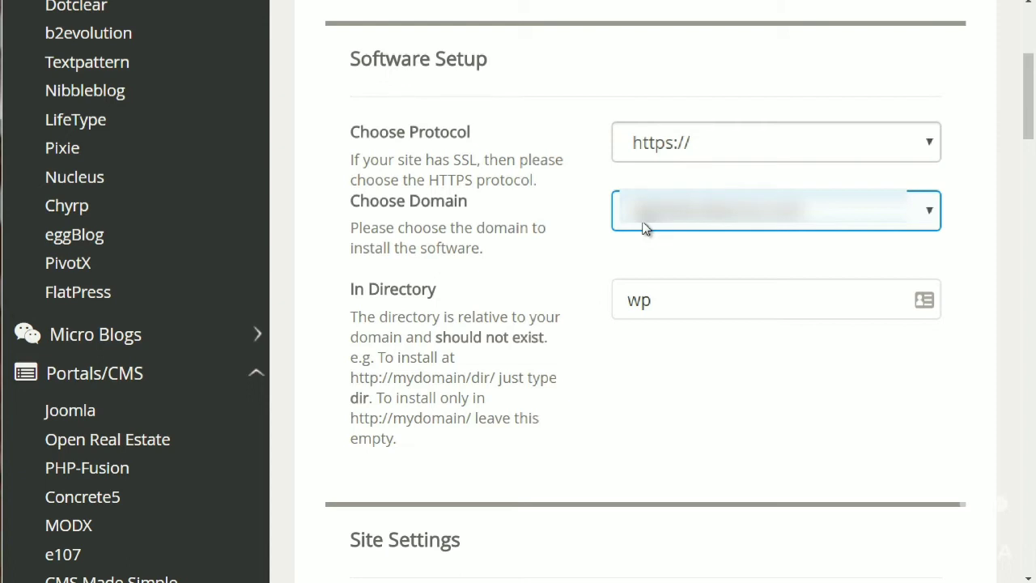
Clear the In Directory field and re-enter wp as the install folder.
{"action": "left_click", "coordinate": [652, 300]}
{"action": "left_click_drag", "start_coordinate": [653, 299], "coordinate": [617, 297]}
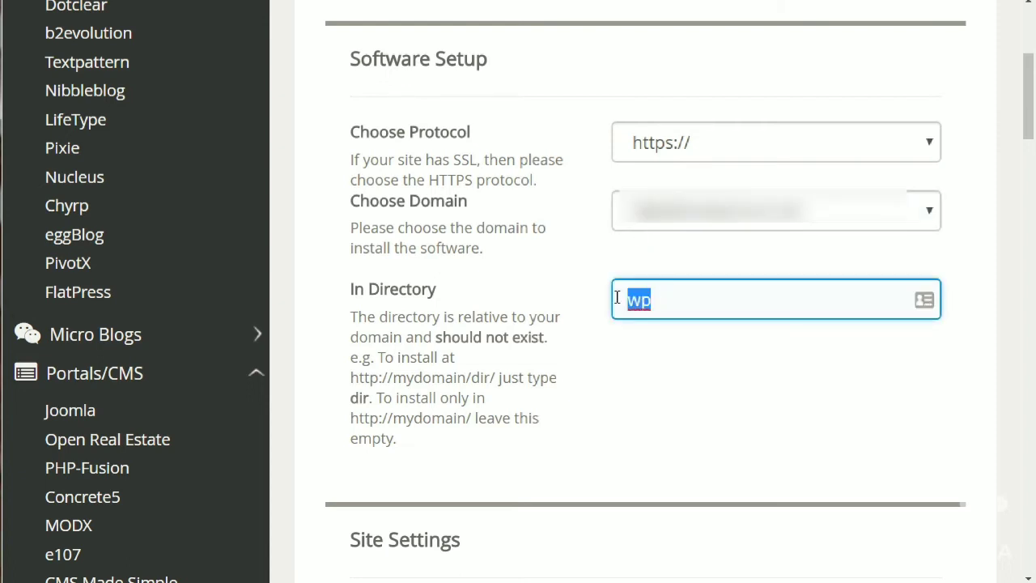
{"action": "key", "text": "BackSpace"}
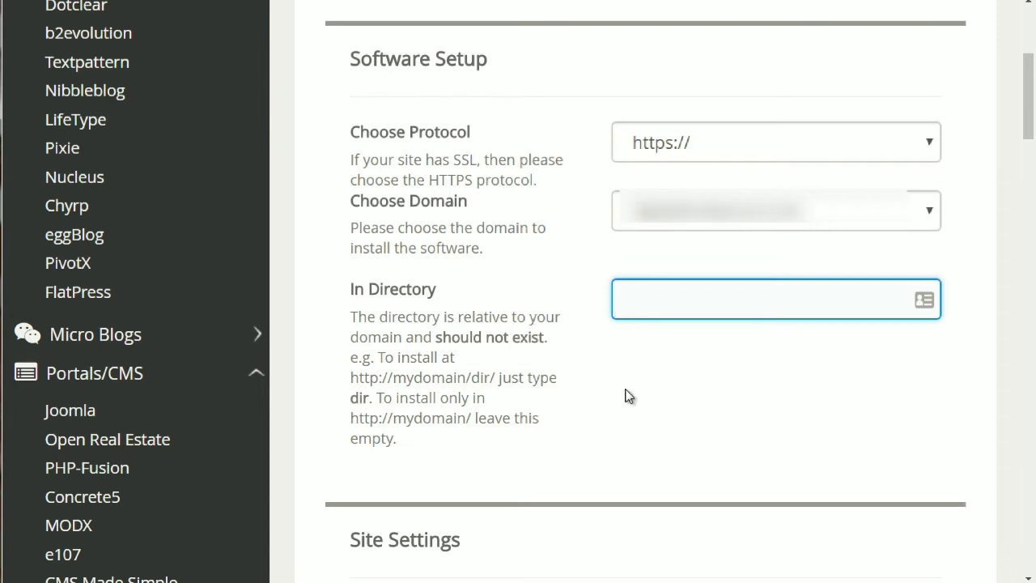
{"action": "left_click", "coordinate": [626, 395]}
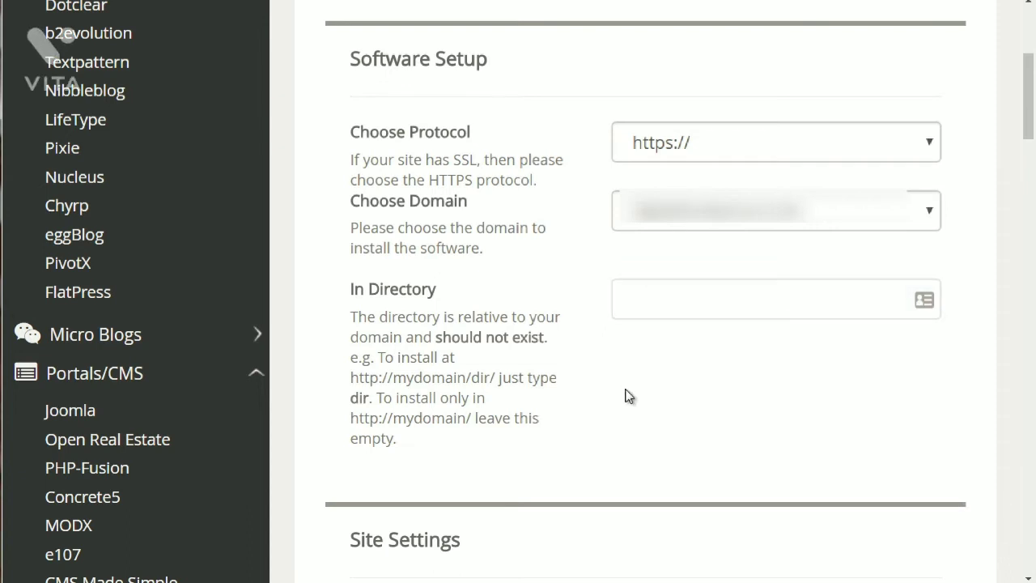
{"action": "left_click", "coordinate": [657, 293]}
{"action": "left_click", "coordinate": [636, 363]}
{"action": "left_click", "coordinate": [641, 311]}
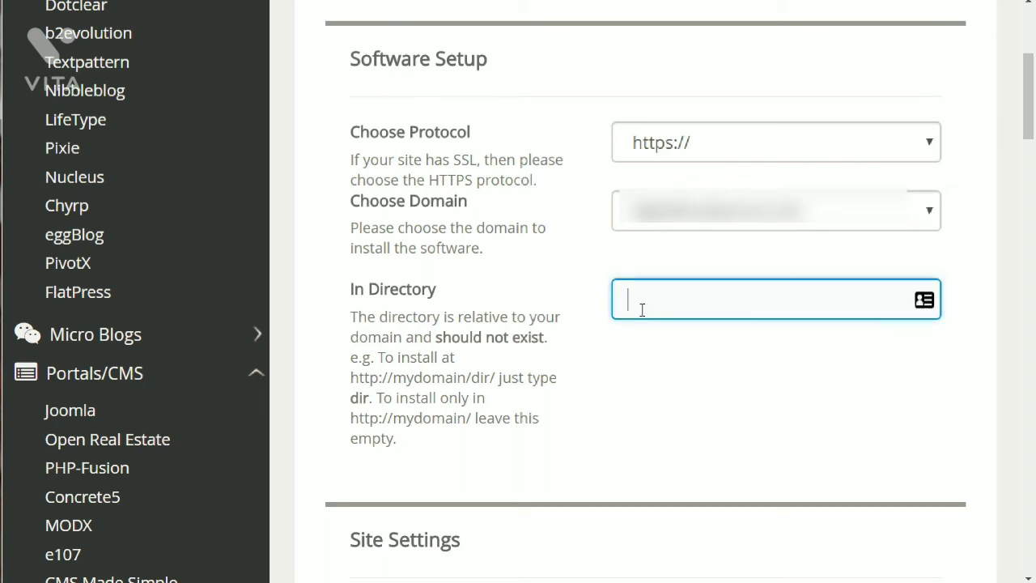
{"action": "type", "text": "wp"}
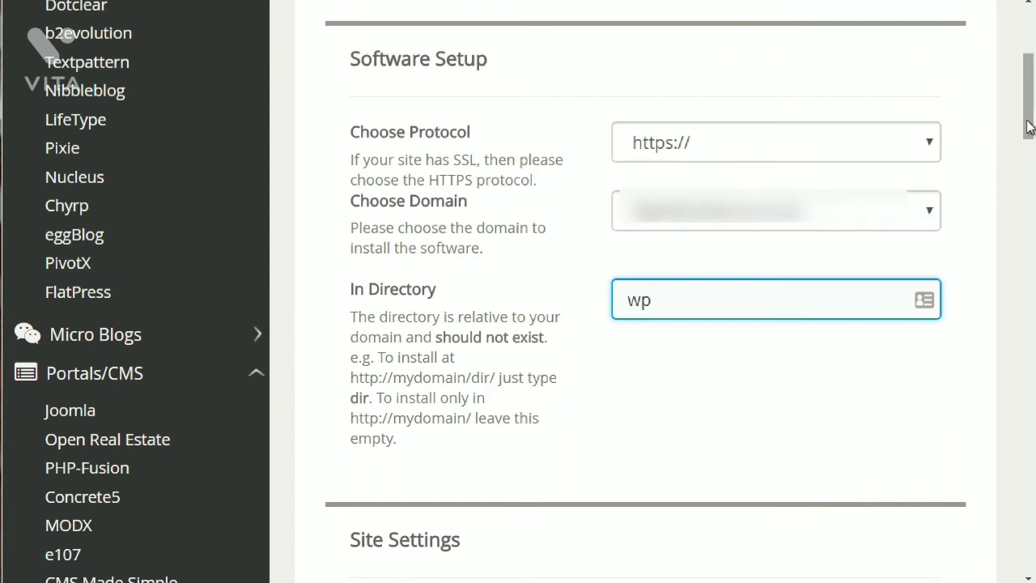
Replace the default admin username with a made-up random string, leaving the password as pass.
{"action": "scroll", "coordinate": [1001, 200], "scroll_direction": "down", "scroll_amount": 10}
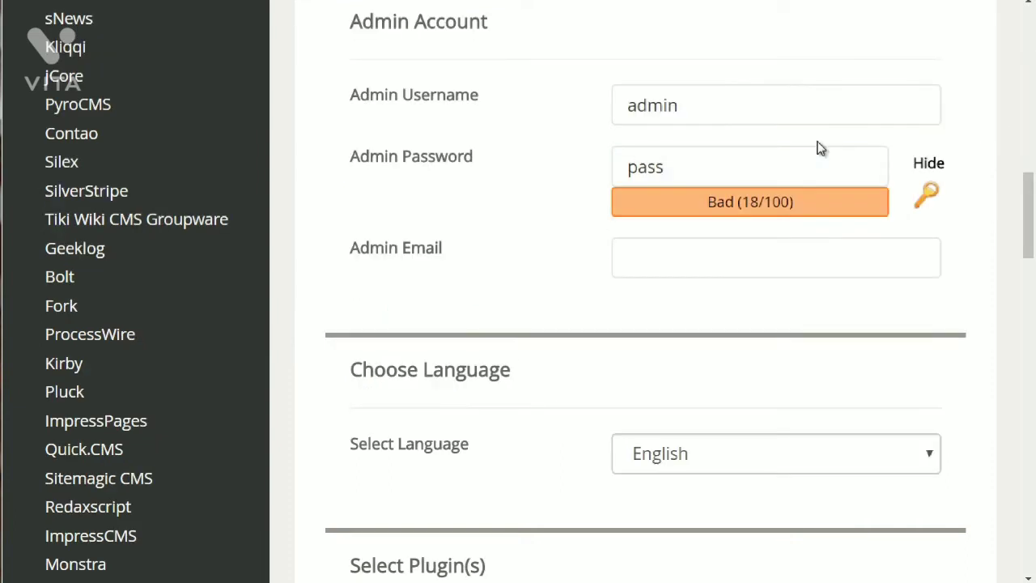
{"action": "left_click", "coordinate": [747, 103]}
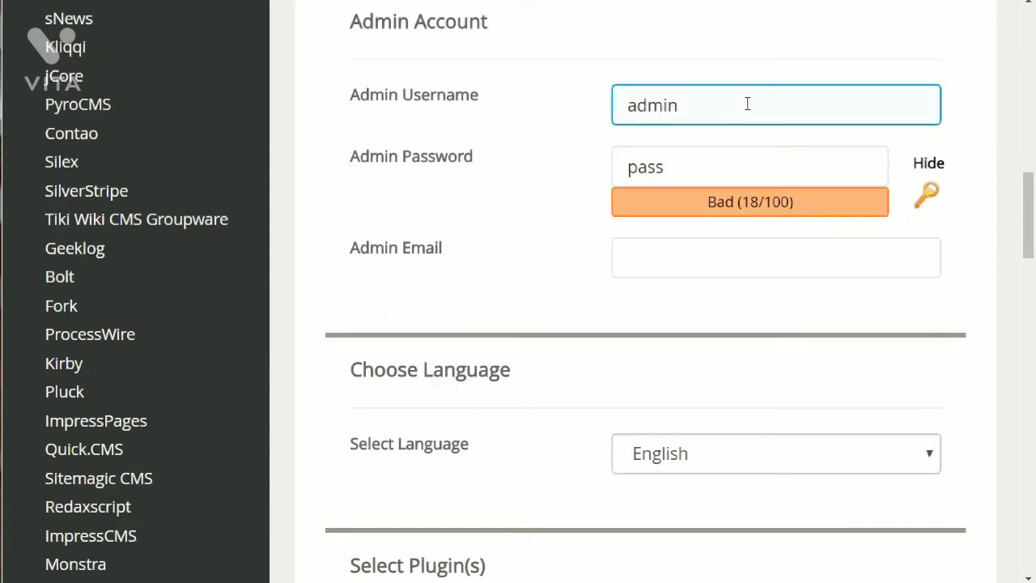
{"action": "left_click", "coordinate": [706, 158]}
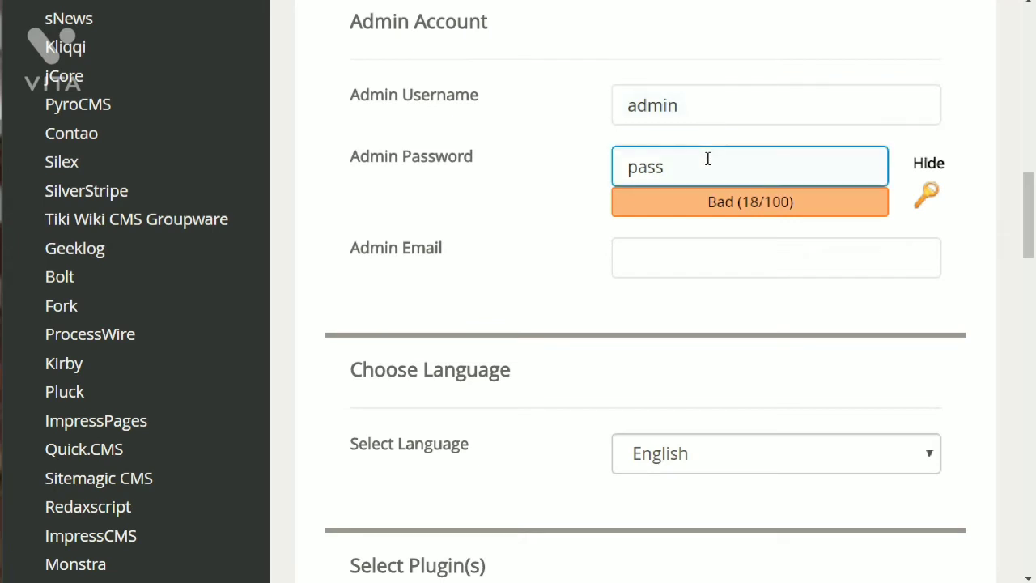
{"action": "left_click", "coordinate": [695, 117]}
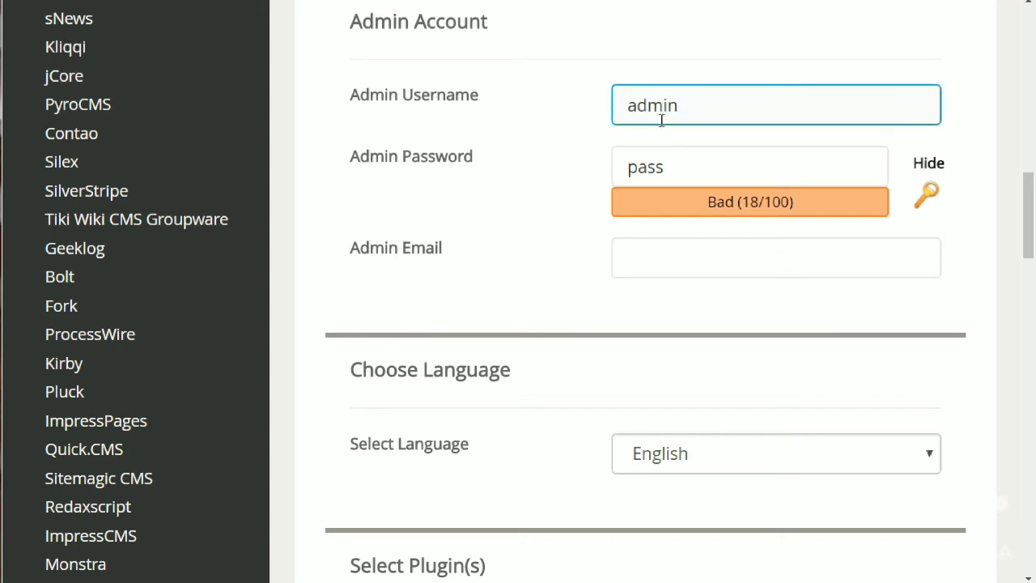
{"action": "left_click", "coordinate": [603, 121]}
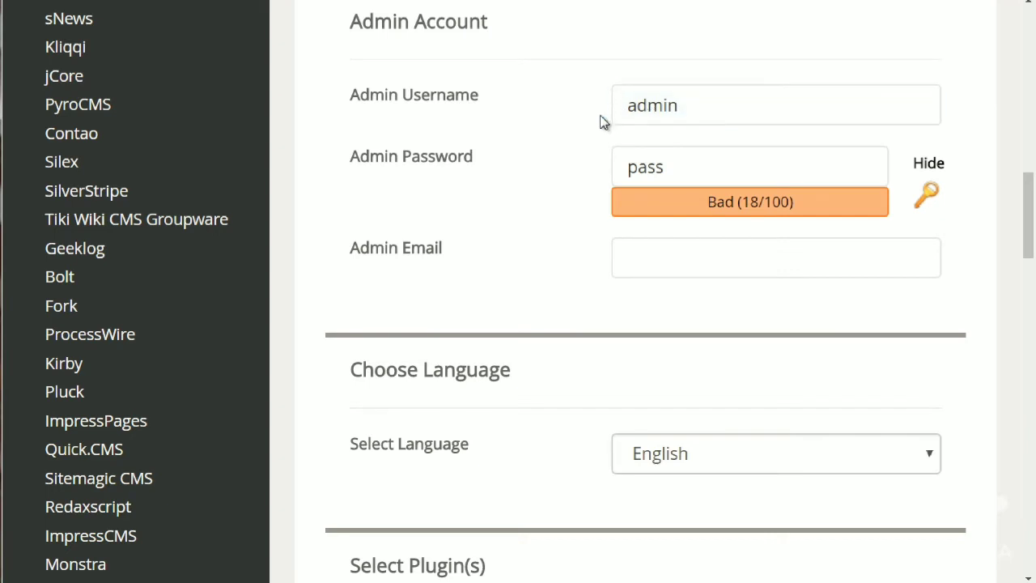
{"action": "left_click", "coordinate": [724, 99]}
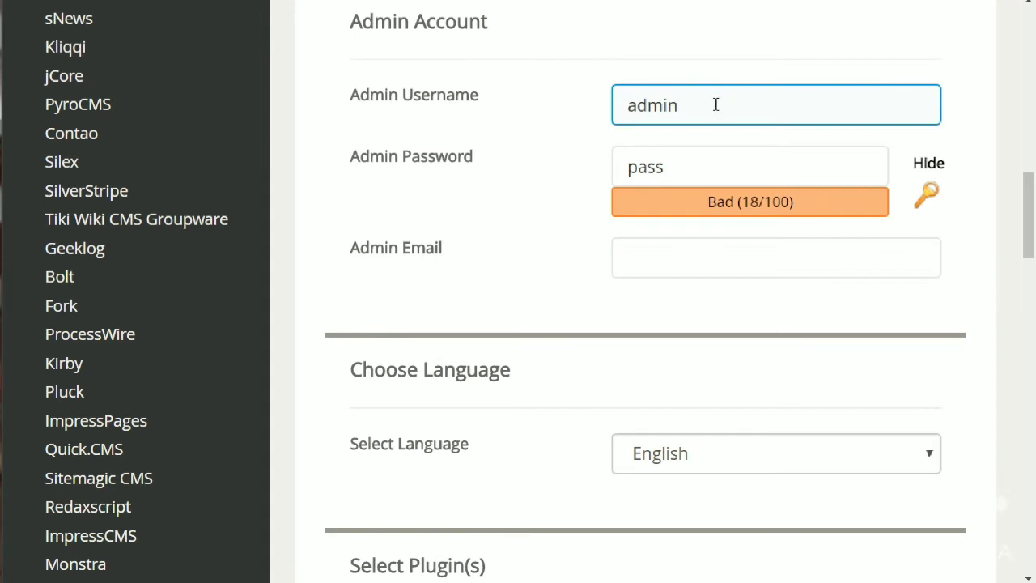
{"action": "left_click_drag", "start_coordinate": [701, 106], "coordinate": [603, 108]}
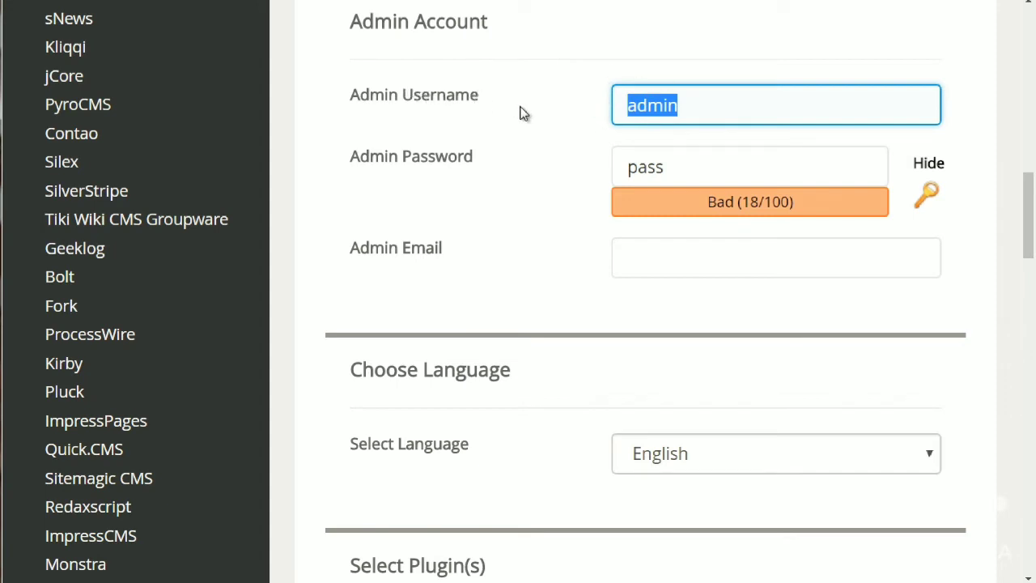
{"action": "type", "text": "llklkjsdfdj"}
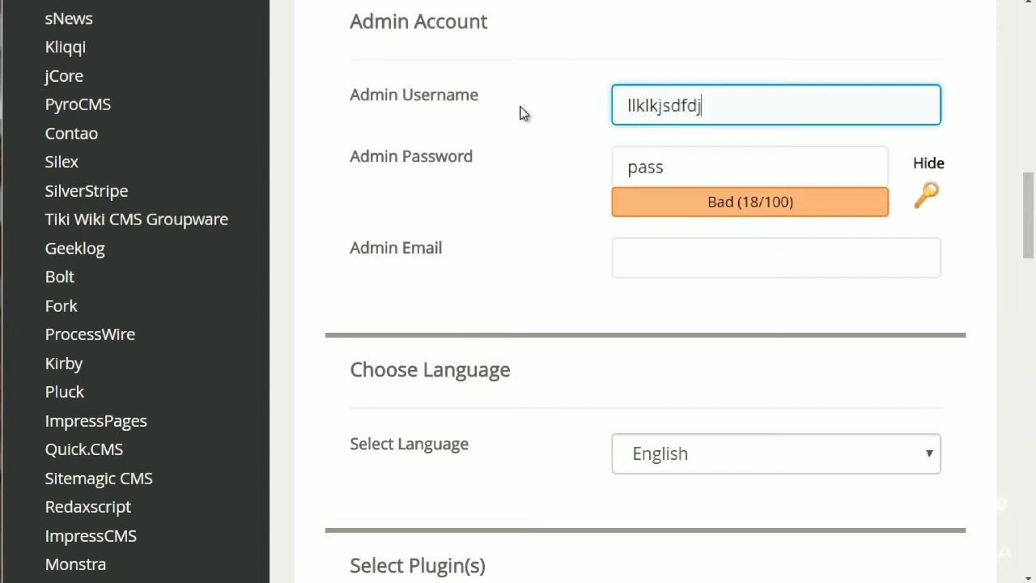
{"action": "key", "text": "ctrl+a"}
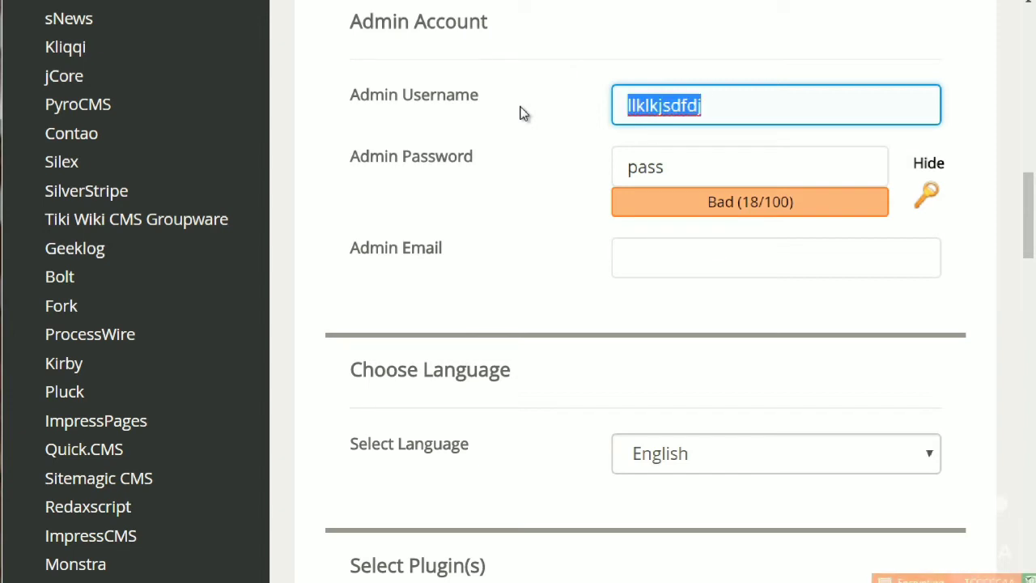
{"action": "key", "text": "Tab"}
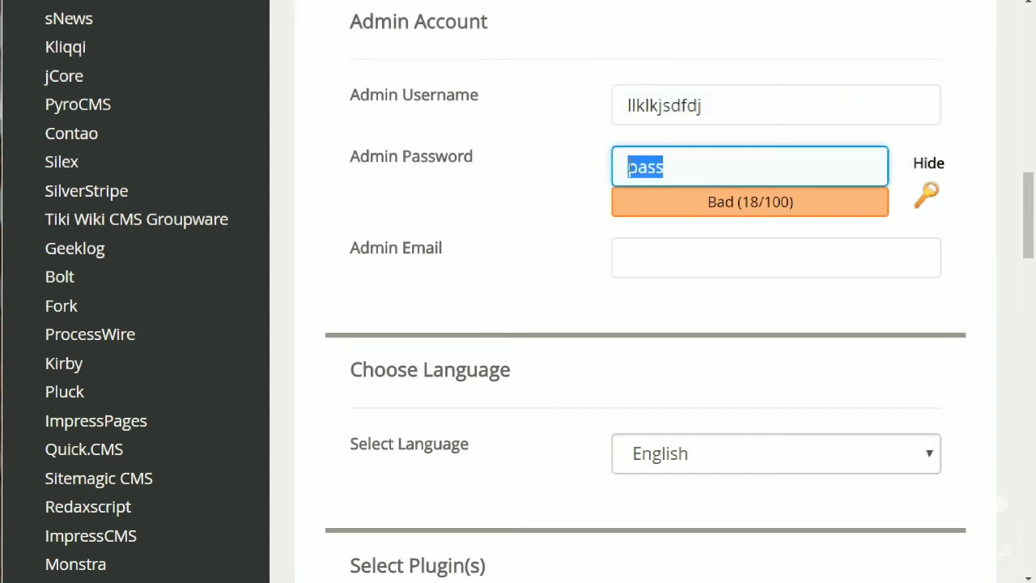
{"action": "left_click", "coordinate": [630, 261]}
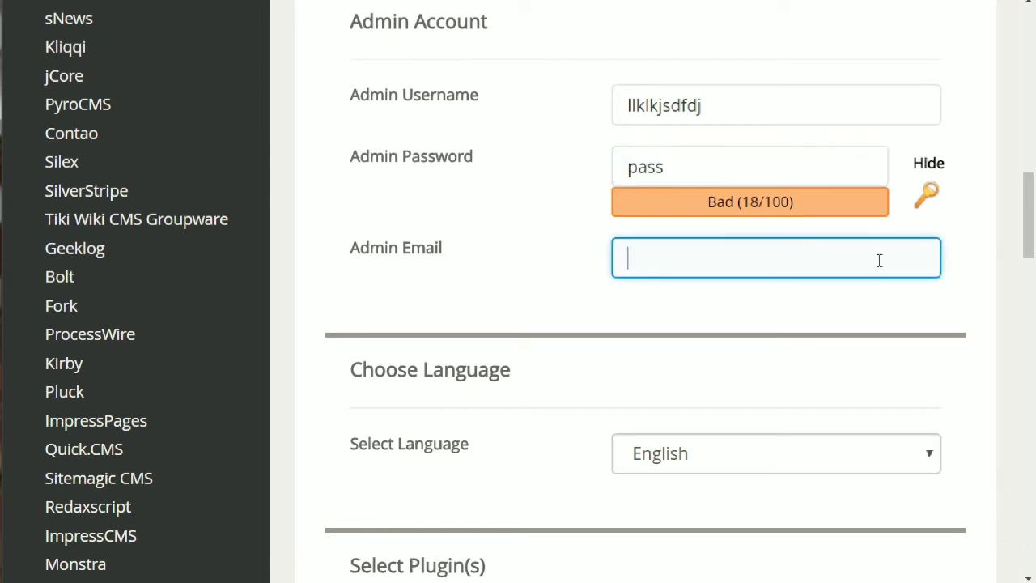
Choose the Write theme and leave the installation-details email field blank.
{"action": "left_click_drag", "start_coordinate": [1028, 242], "coordinate": [1032, 364]}
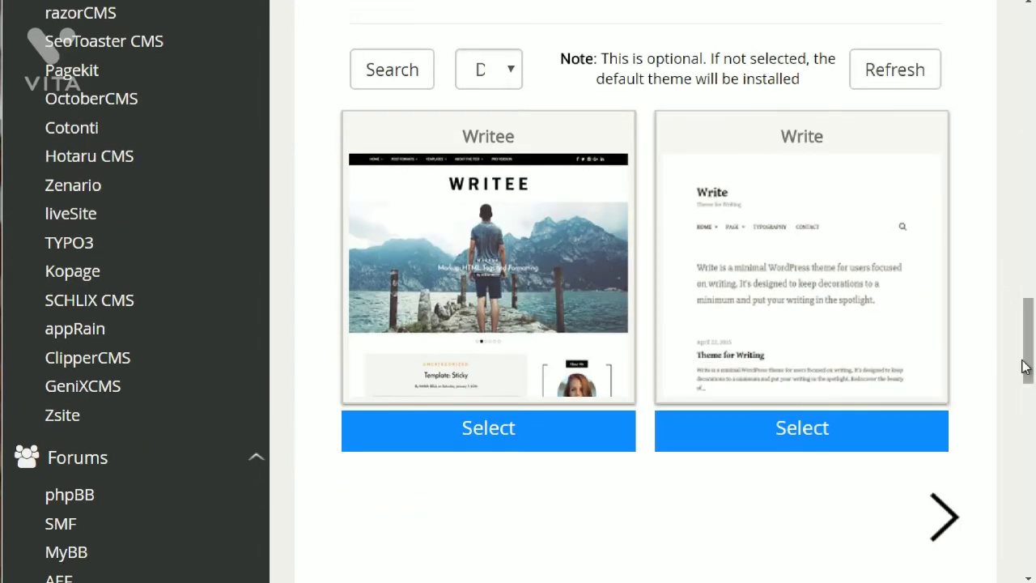
{"action": "left_click", "coordinate": [863, 293]}
{"action": "left_click_drag", "start_coordinate": [1025, 324], "coordinate": [1030, 375]}
{"action": "left_click", "coordinate": [767, 372]}
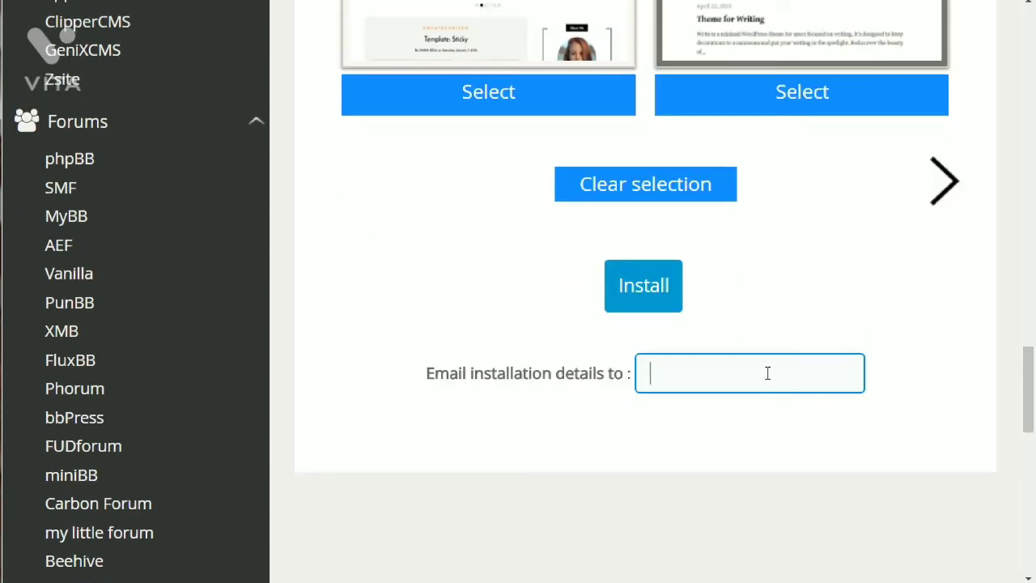
{"action": "left_click", "coordinate": [620, 494]}
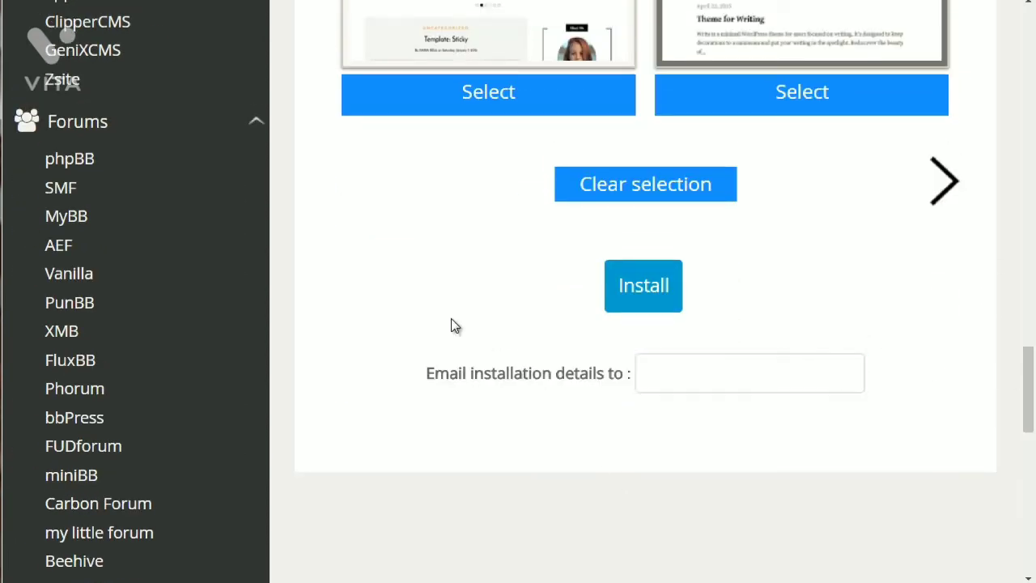
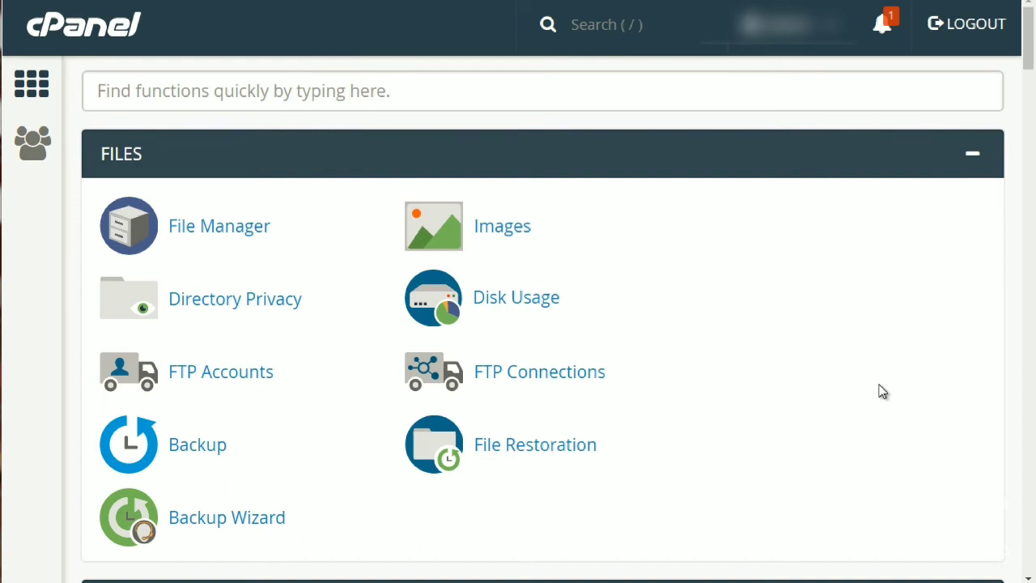
Open File Manager and list public_html's WordPress folders and files.
{"action": "left_click", "coordinate": [234, 240]}
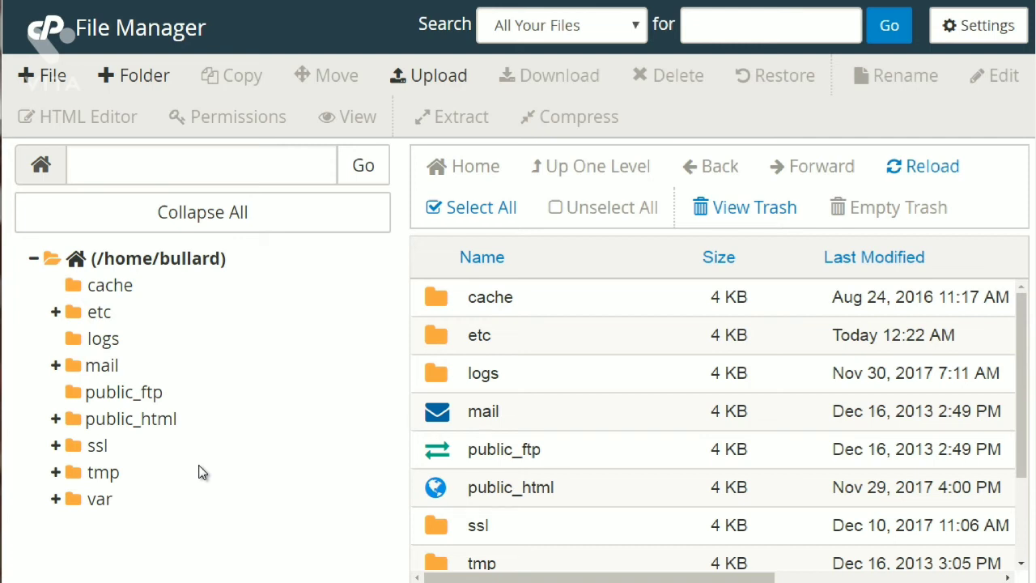
{"action": "left_click", "coordinate": [150, 428]}
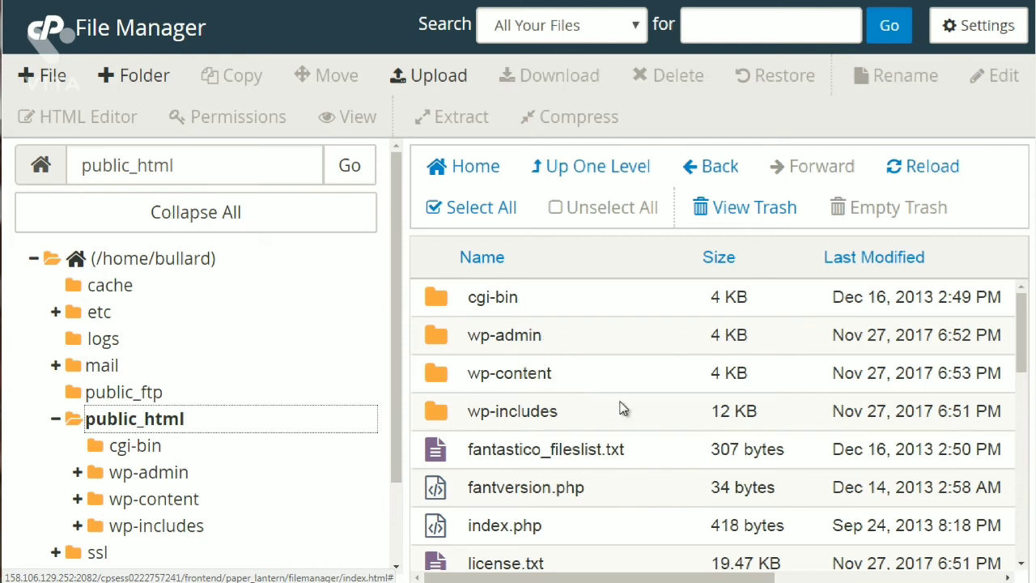
{"action": "mouse_move", "coordinate": [1021, 346]}
{"action": "left_mouse_down"}
{"action": "mouse_move", "coordinate": [1024, 377]}
{"action": "mouse_move", "coordinate": [1016, 348]}
{"action": "left_mouse_up"}
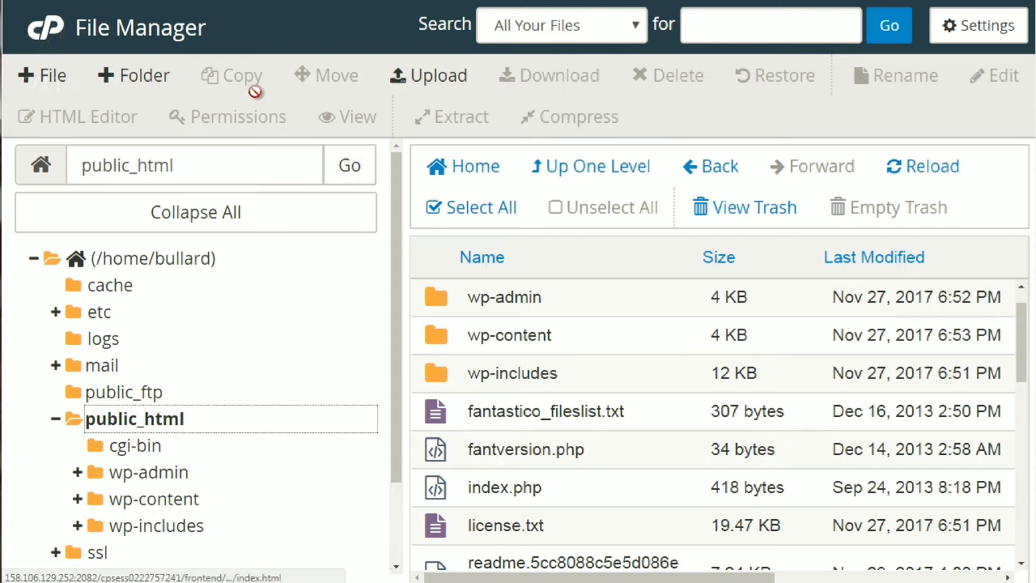
Create a folder named newfolder in public_html and open it.
{"action": "left_click", "coordinate": [121, 74]}
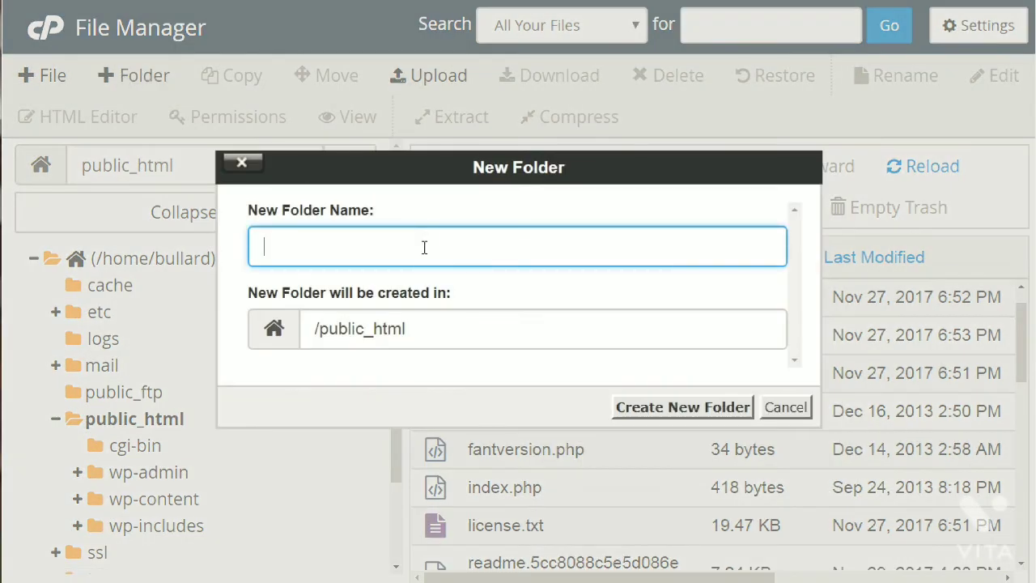
{"action": "type", "text": "newfolder"}
{"action": "left_click", "coordinate": [697, 410]}
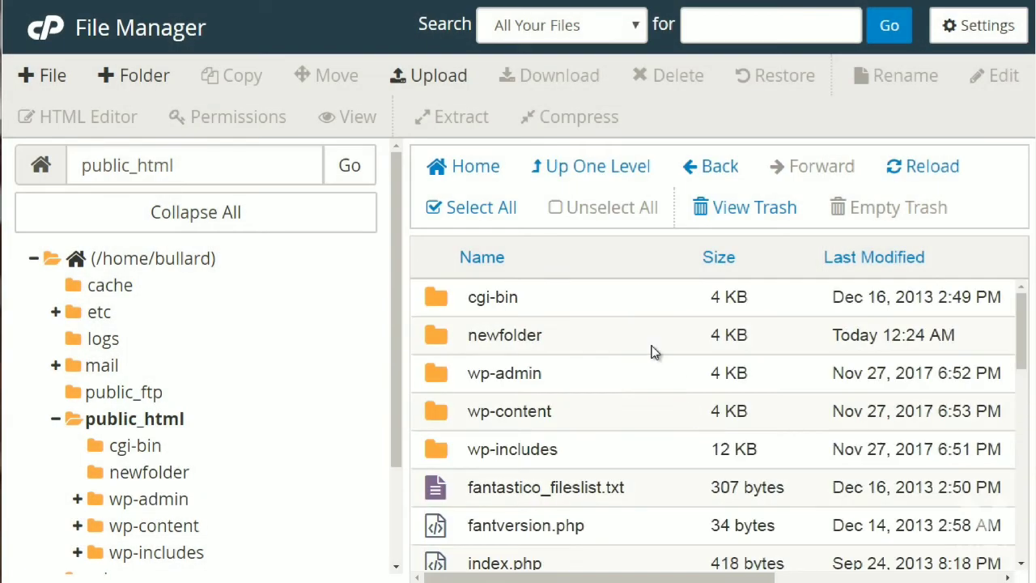
{"action": "left_click", "coordinate": [654, 351]}
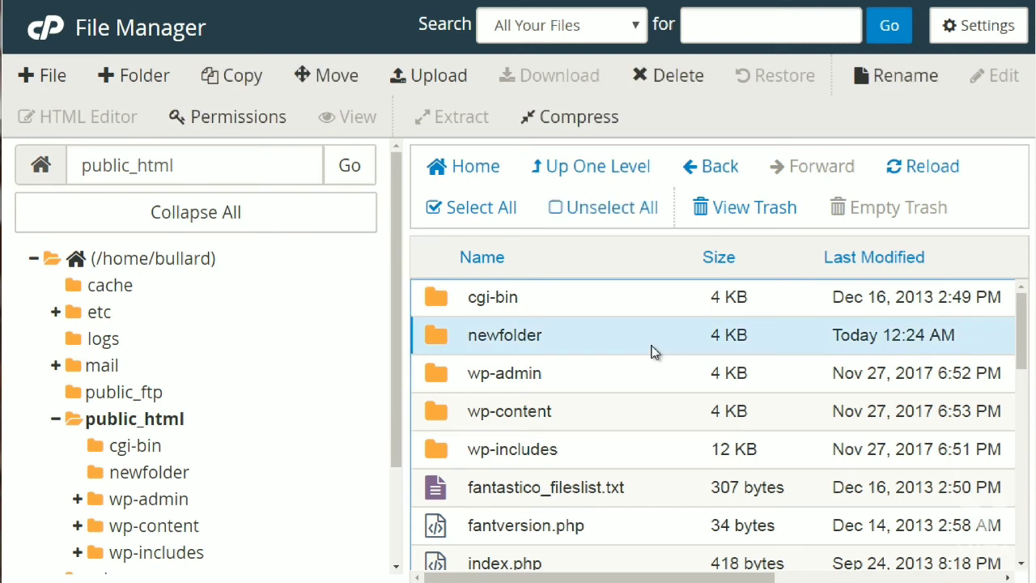
{"action": "double_click", "coordinate": [655, 351]}
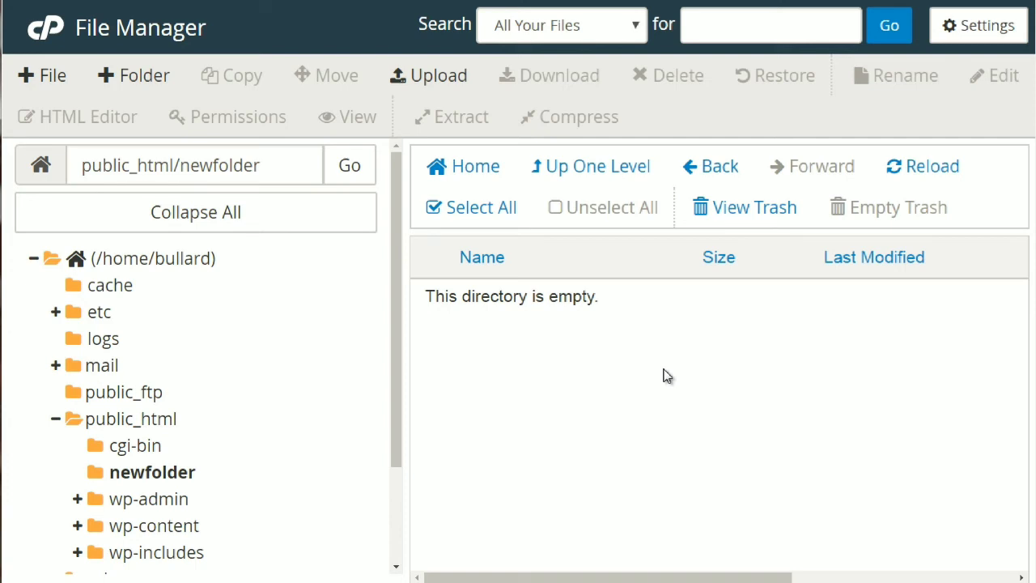
Upload the check image from the computer into newfolder, then return to the folder.
{"action": "left_click", "coordinate": [420, 81]}
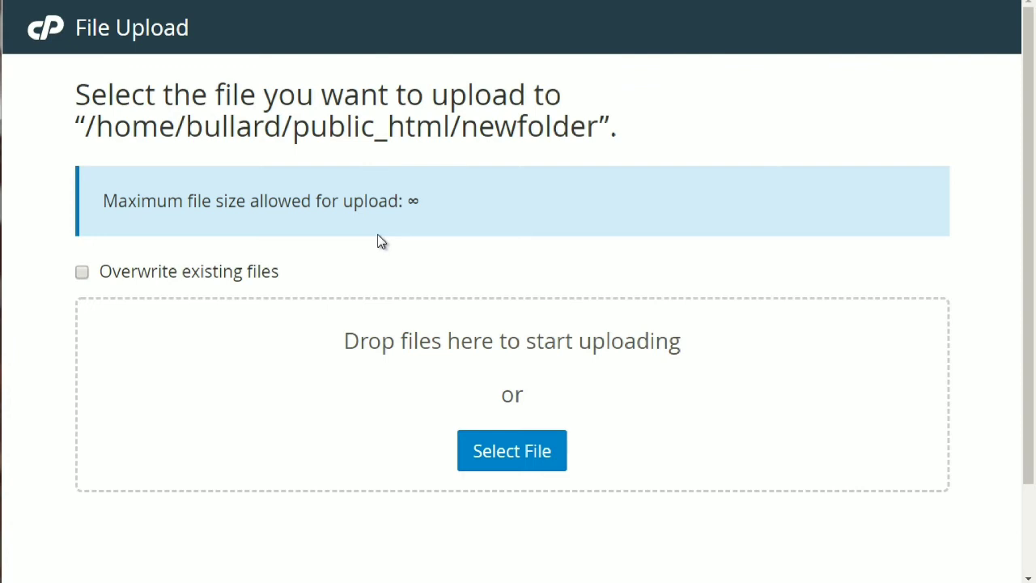
{"action": "left_click", "coordinate": [511, 465]}
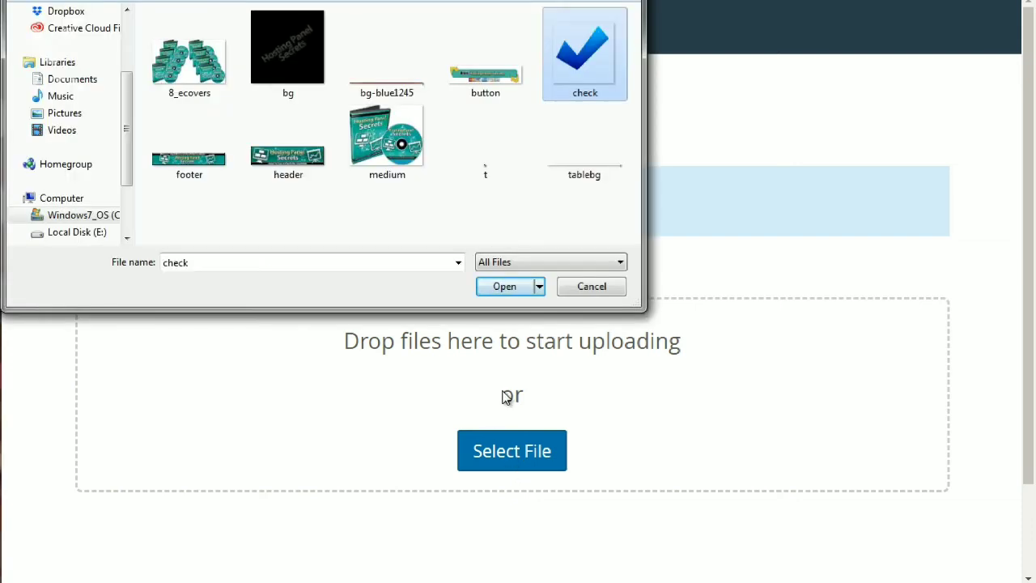
{"action": "left_click", "coordinate": [503, 286]}
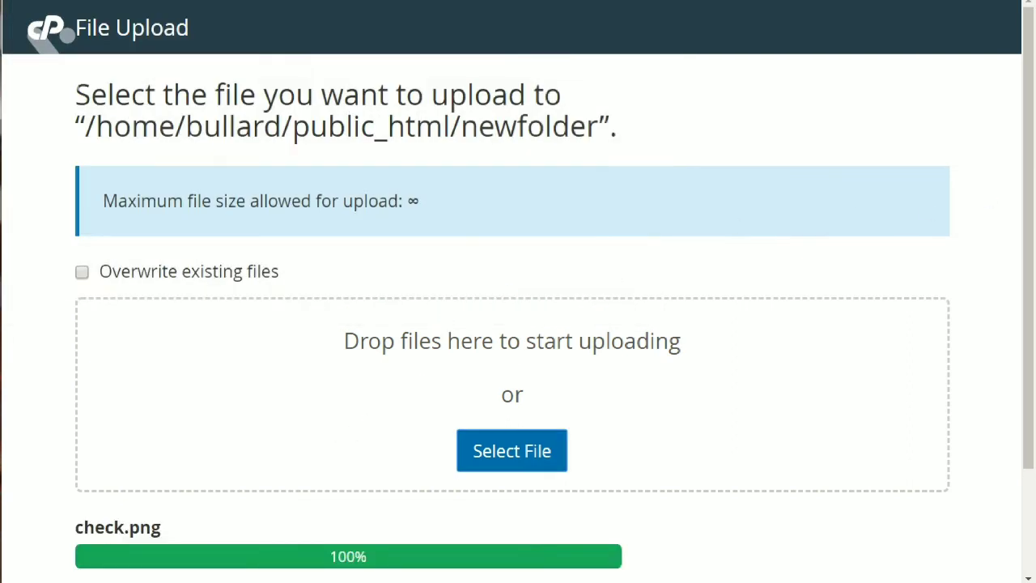
{"action": "scroll", "coordinate": [909, 350], "scroll_direction": "down", "scroll_amount": 2}
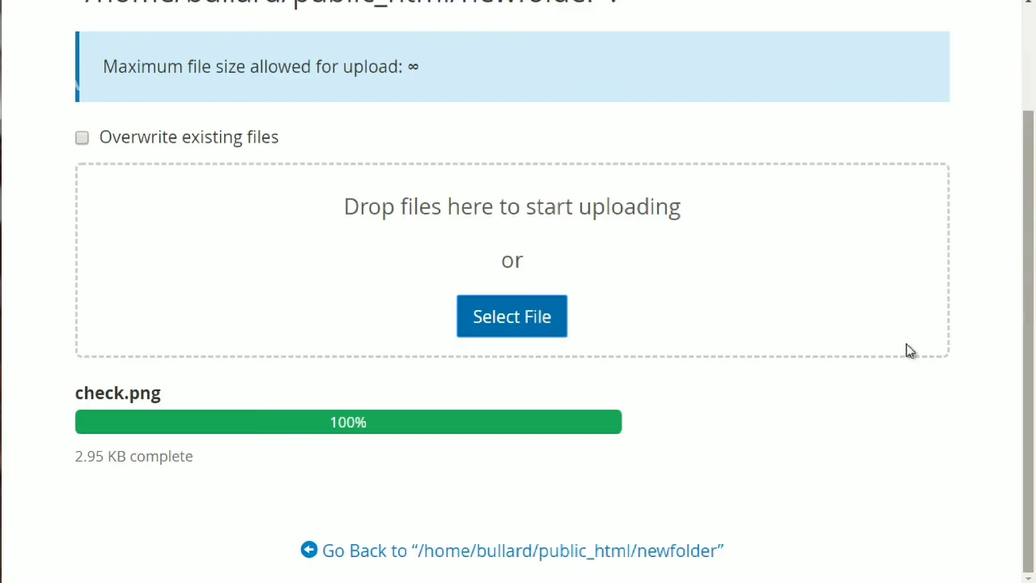
{"action": "left_click", "coordinate": [417, 555]}
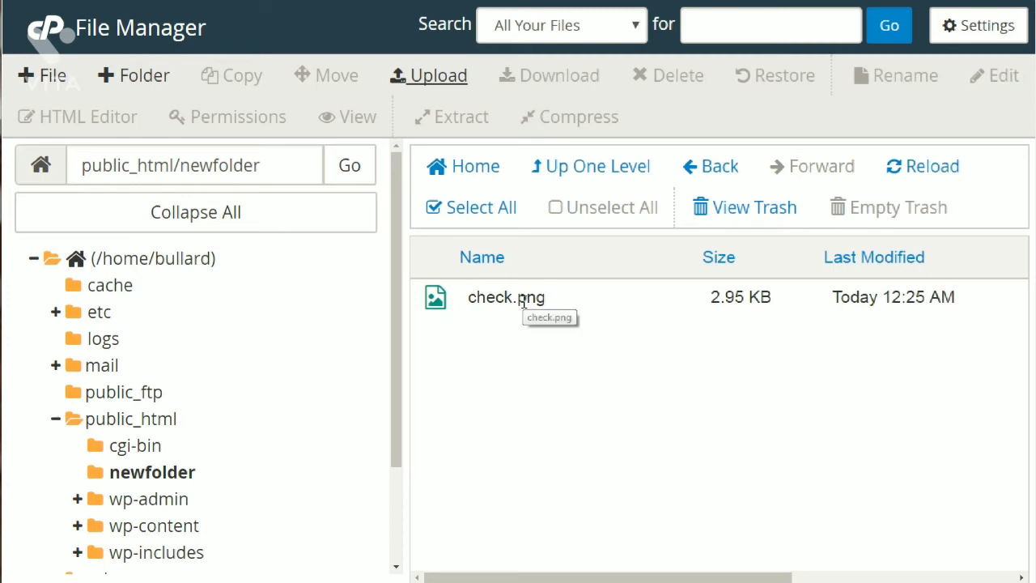
Select the 2.95 KB check.png and download it to the computer.
{"action": "left_click", "coordinate": [523, 302]}
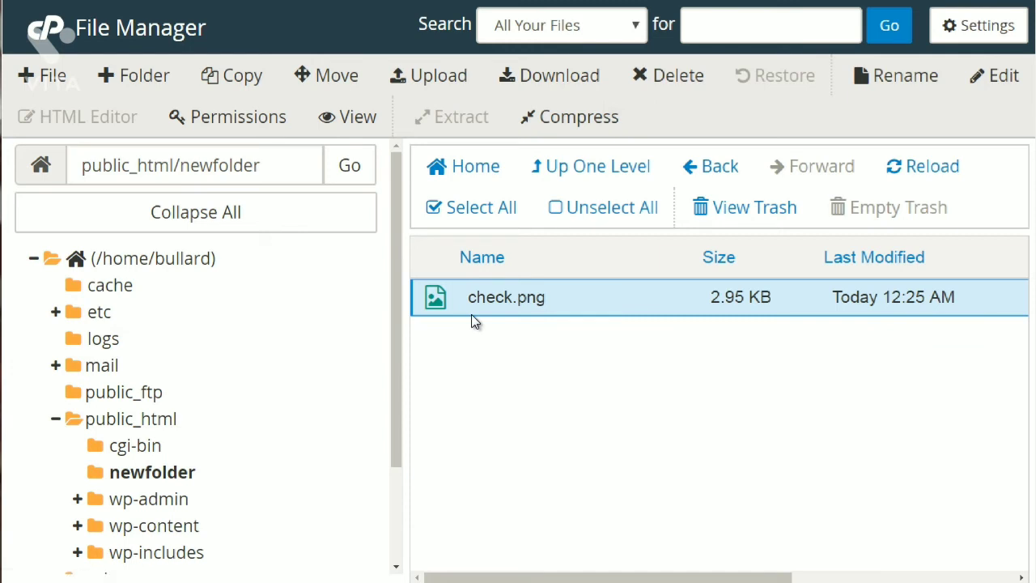
{"action": "left_click", "coordinate": [551, 81]}
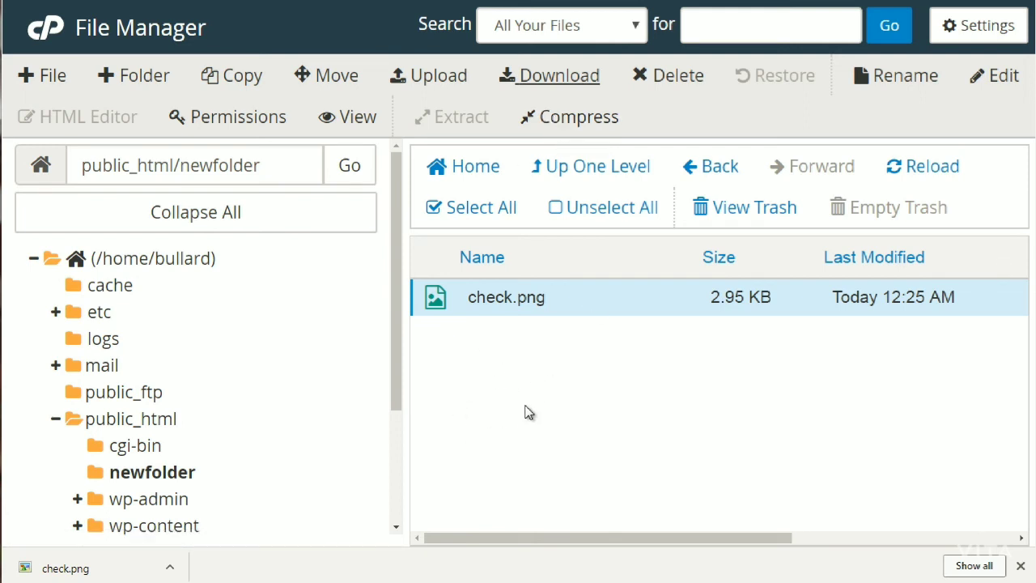
Compress check.png into a Zip archive, check.png.zip, and download the archive.
{"action": "left_click", "coordinate": [573, 119]}
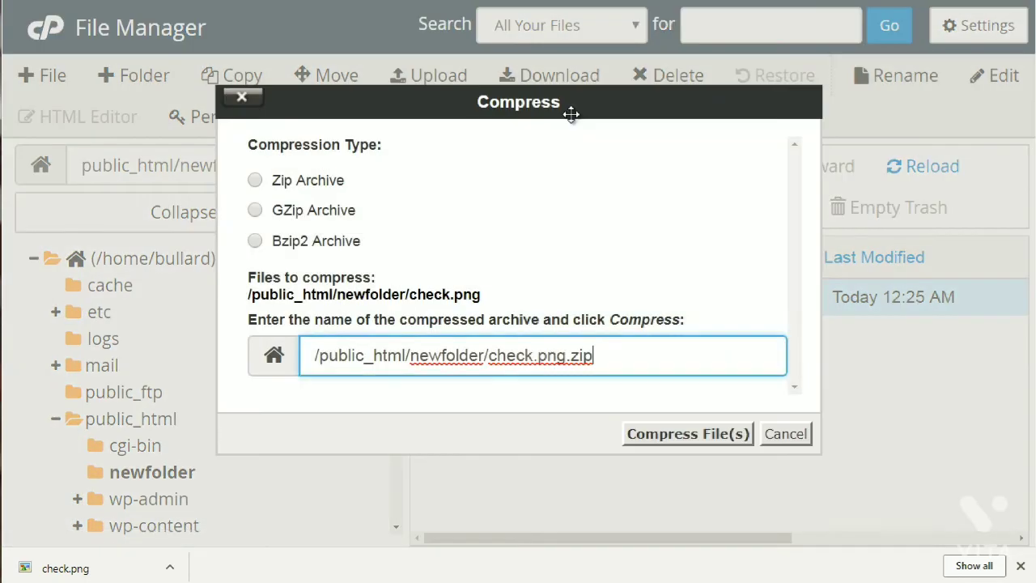
{"action": "left_click", "coordinate": [304, 180]}
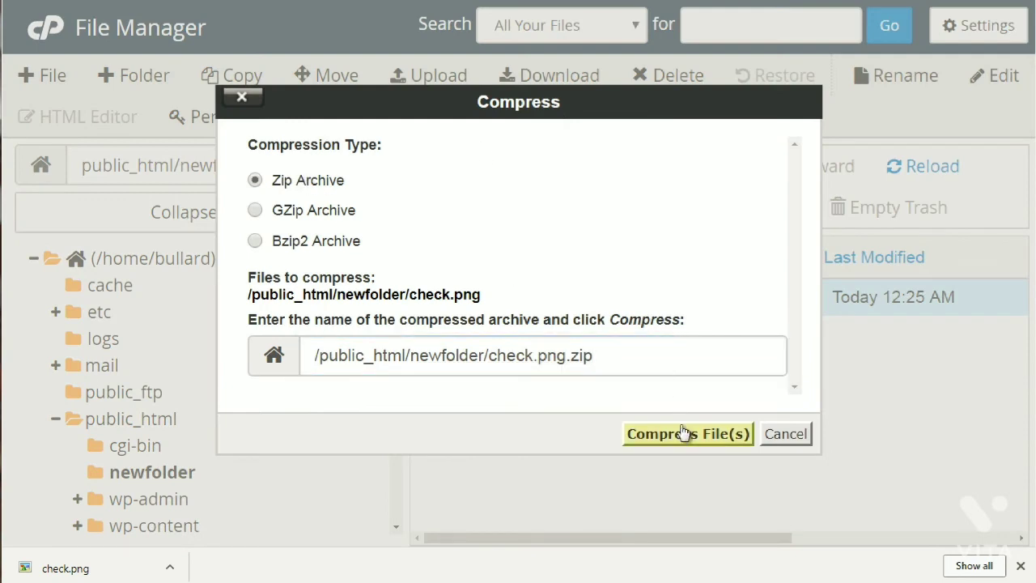
{"action": "left_click", "coordinate": [684, 433]}
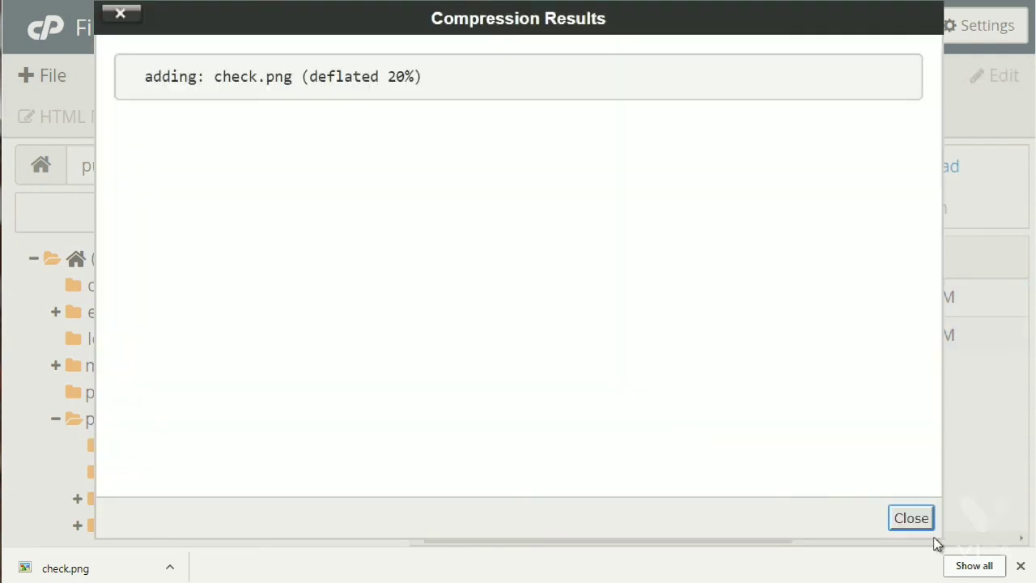
{"action": "left_click", "coordinate": [921, 519]}
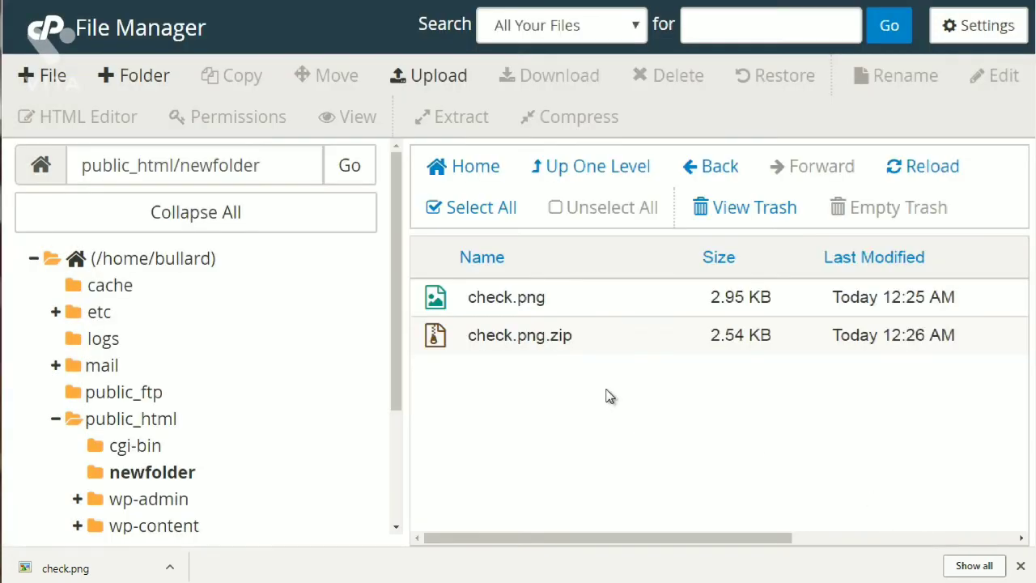
{"action": "left_click", "coordinate": [578, 342]}
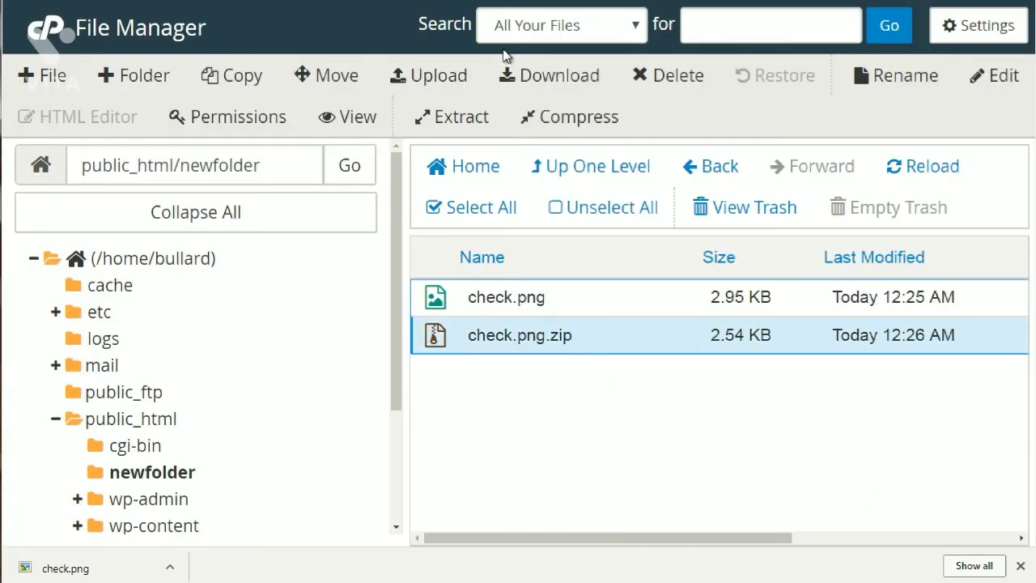
{"action": "left_click", "coordinate": [536, 75]}
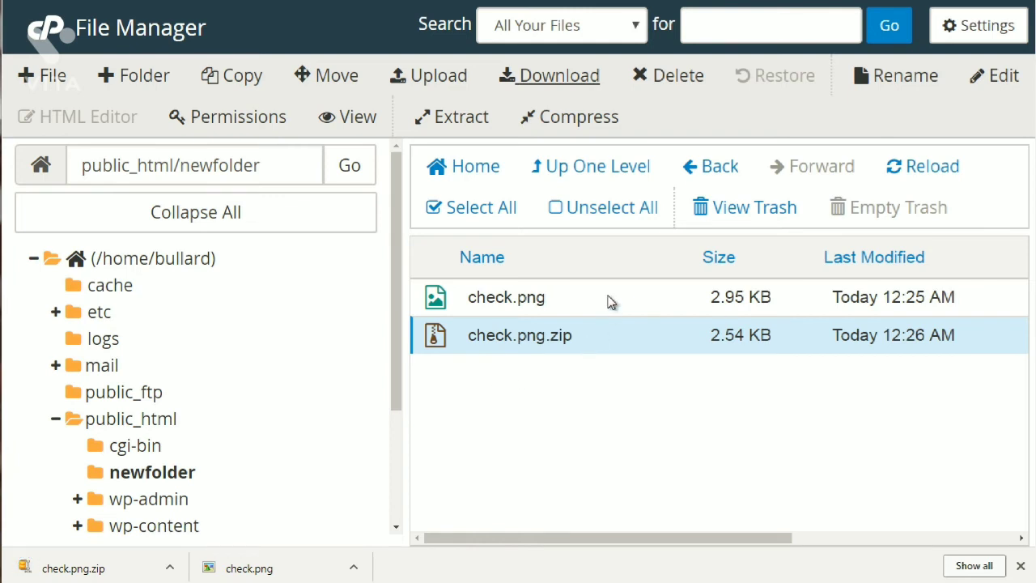
Move check.png.zip to the trash instead of deleting it permanently.
{"action": "left_click", "coordinate": [679, 77]}
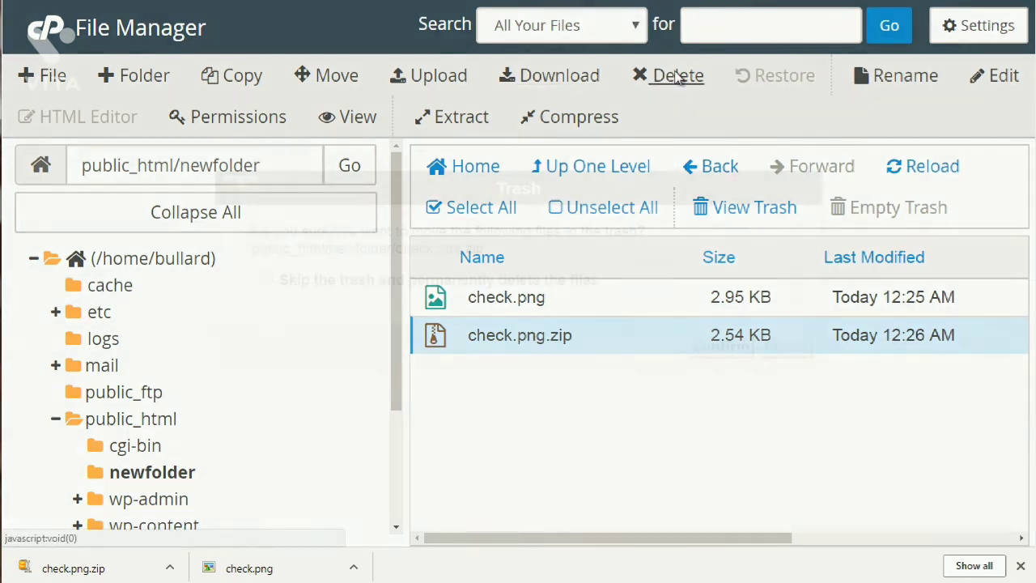
{"action": "left_click", "coordinate": [560, 283]}
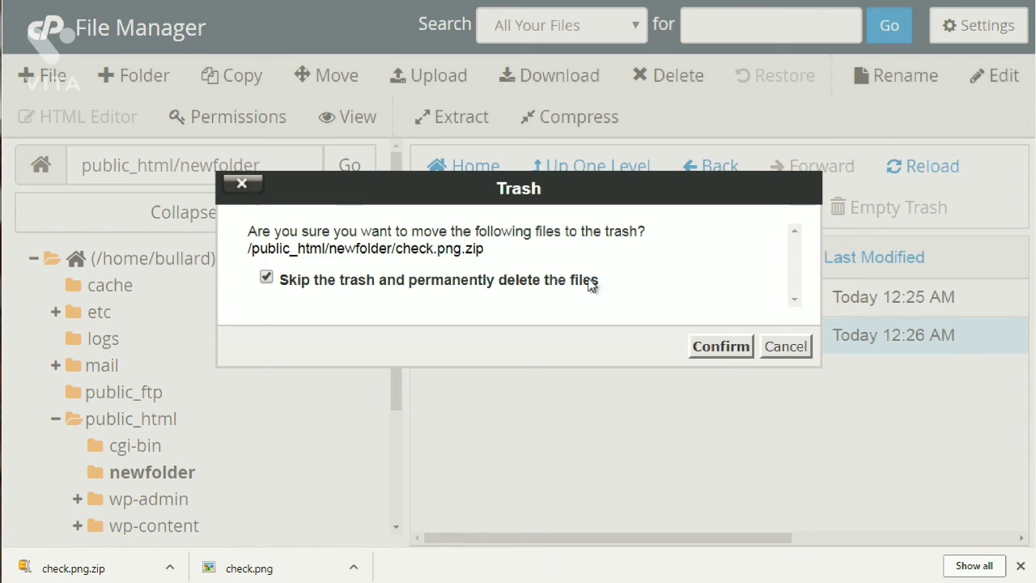
{"action": "left_click", "coordinate": [592, 283]}
{"action": "left_click", "coordinate": [721, 348]}
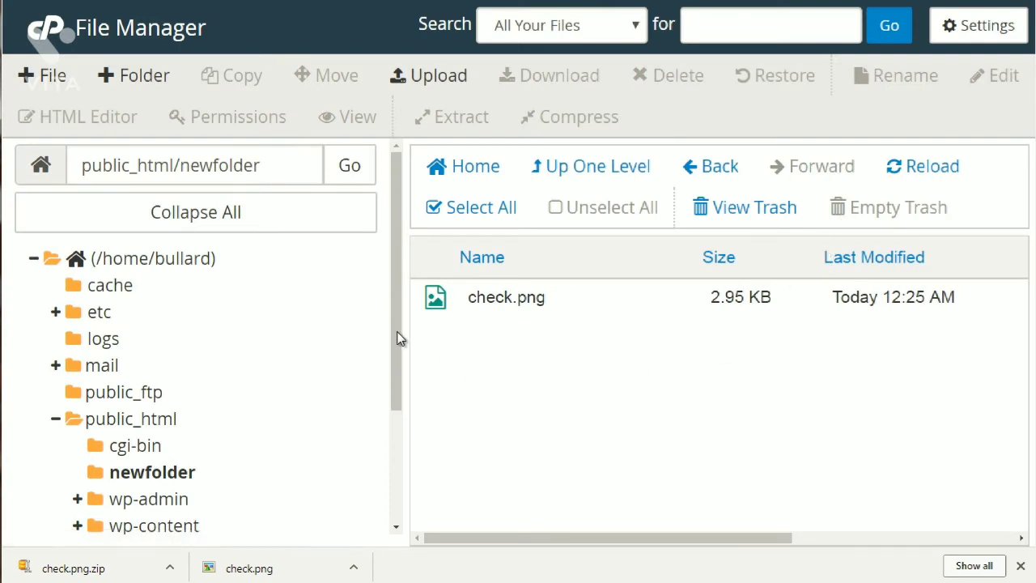
{"action": "left_click_drag", "start_coordinate": [396, 330], "coordinate": [395, 391]}
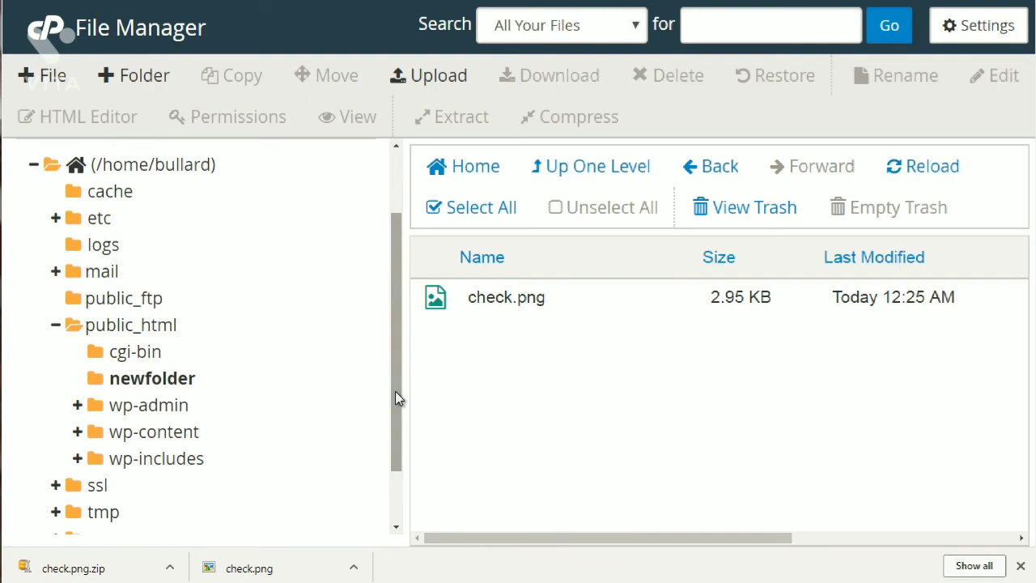
{"action": "left_click", "coordinate": [608, 301]}
{"action": "left_click", "coordinate": [911, 74]}
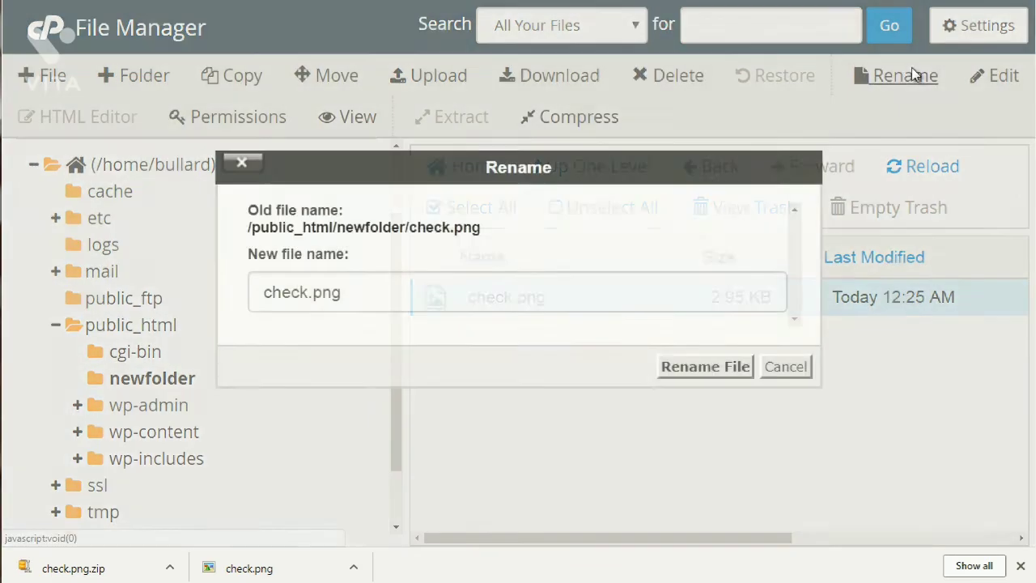
{"action": "left_click", "coordinate": [777, 369]}
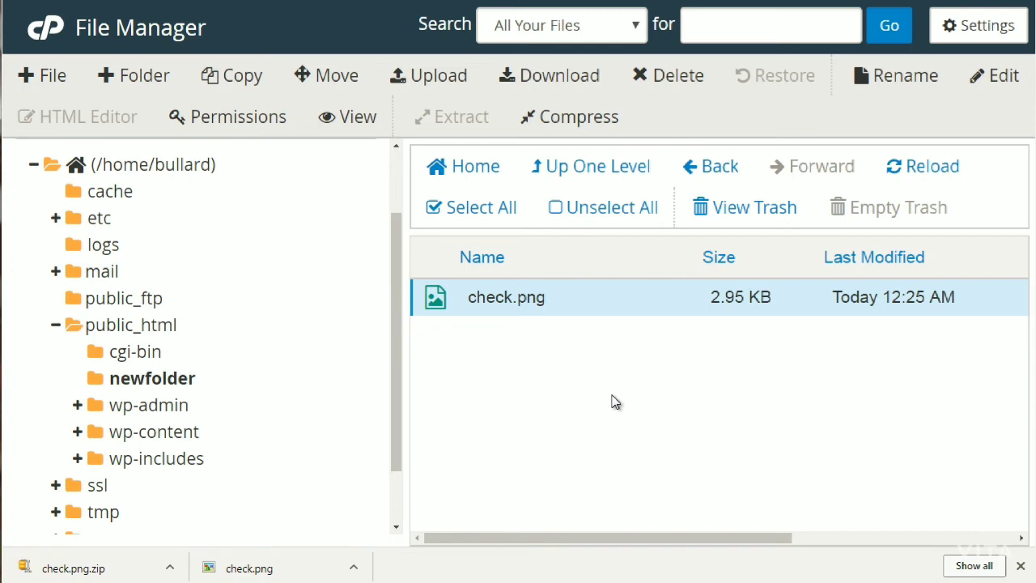
{"action": "left_click", "coordinate": [998, 81]}
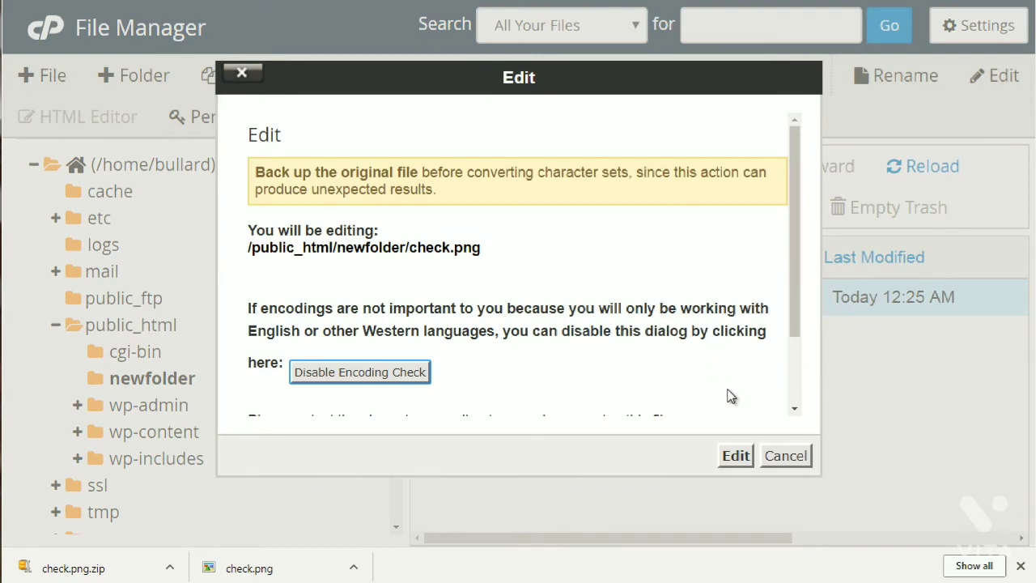
{"action": "left_click", "coordinate": [784, 458]}
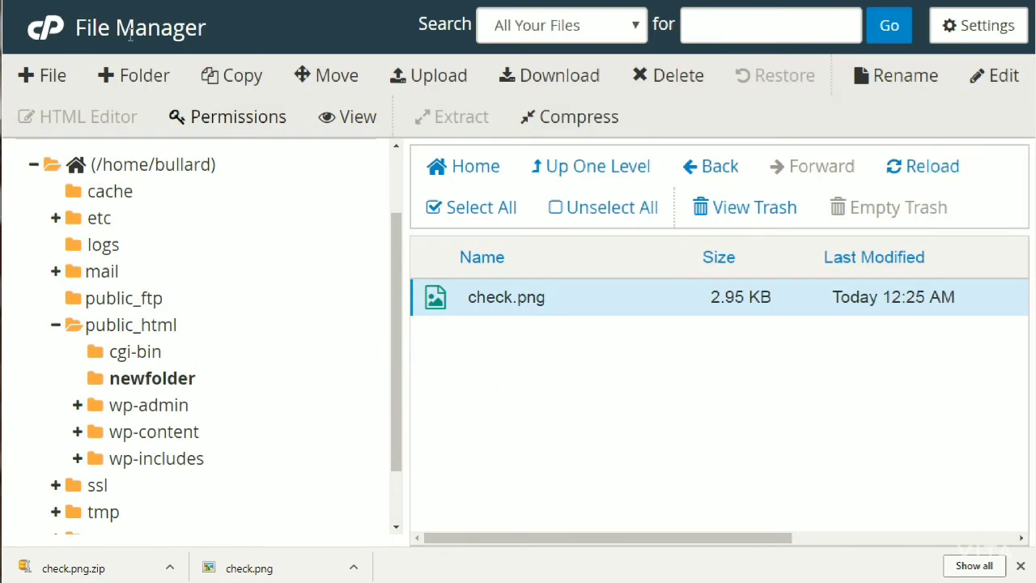
Create an empty file named file.txt in newfolder and select it.
{"action": "left_click", "coordinate": [47, 74]}
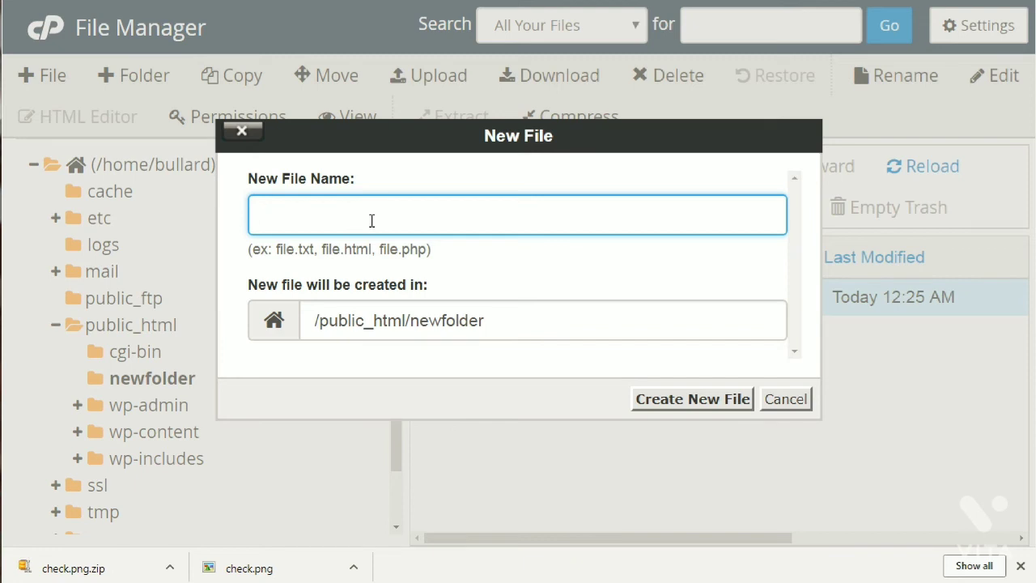
{"action": "type", "text": "file.txt"}
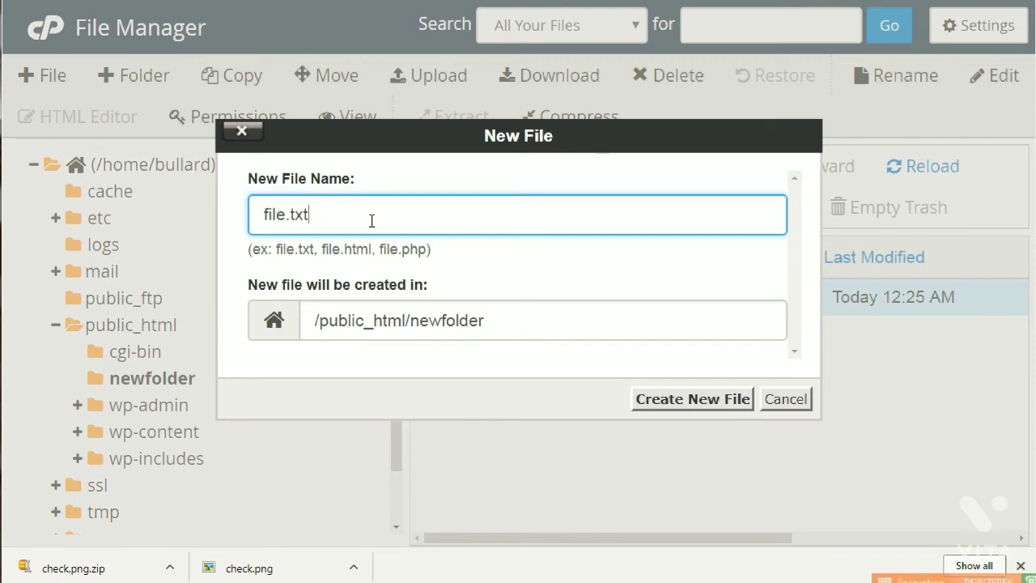
{"action": "left_click", "coordinate": [701, 410]}
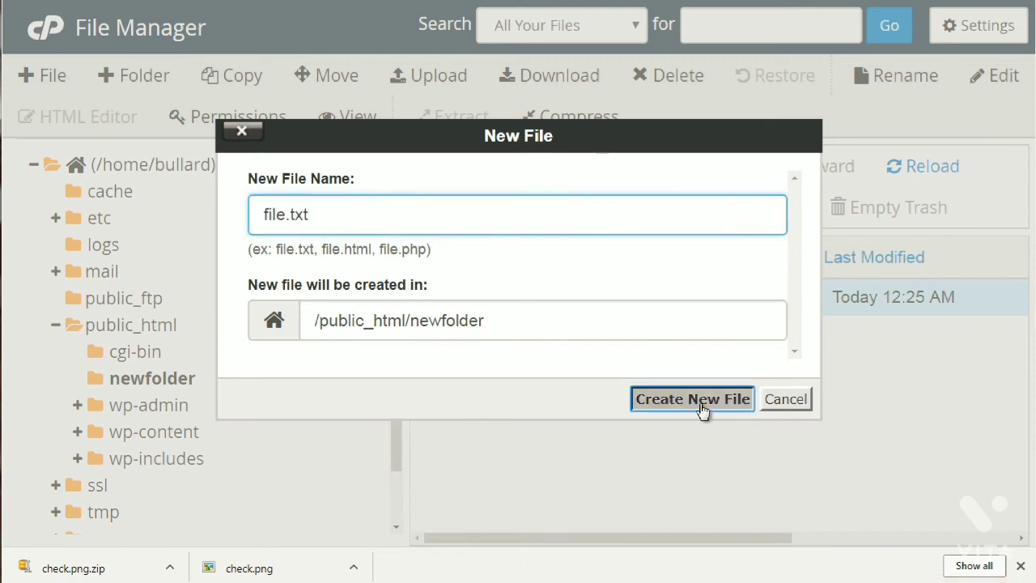
{"action": "left_click", "coordinate": [600, 337]}
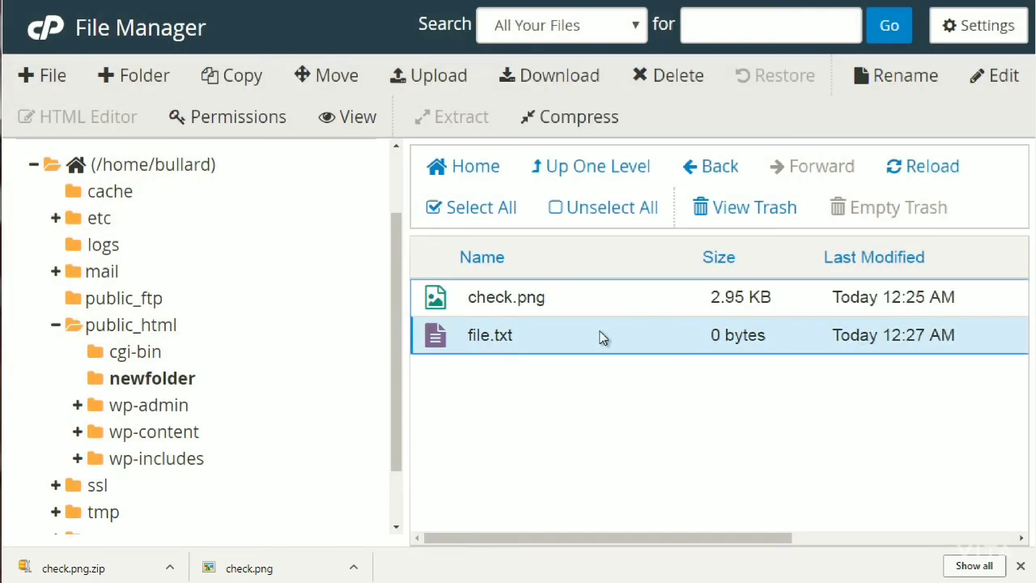
{"action": "left_click", "coordinate": [1004, 81]}
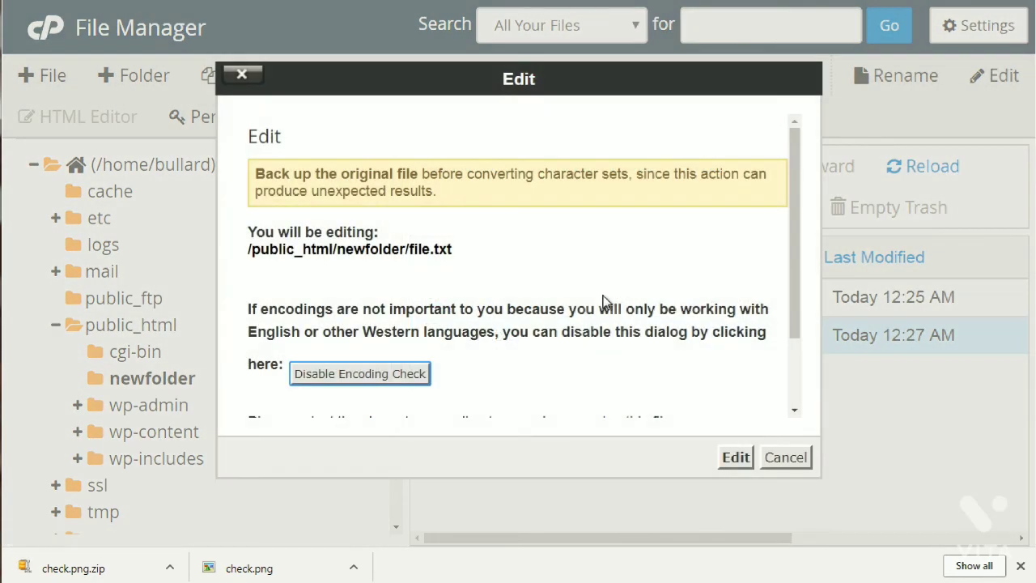
{"action": "left_click", "coordinate": [735, 458]}
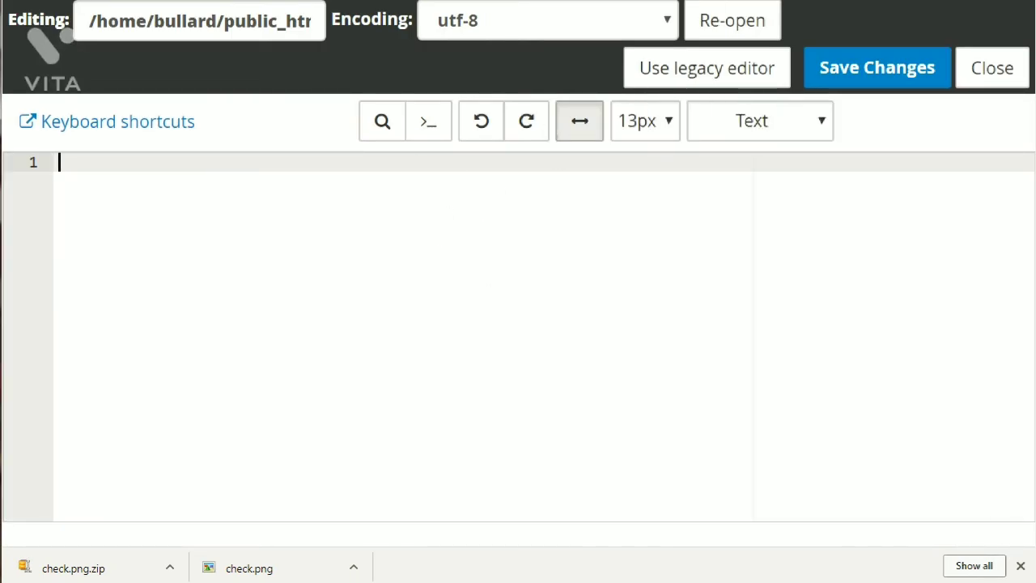
{"action": "left_click", "coordinate": [502, 2]}
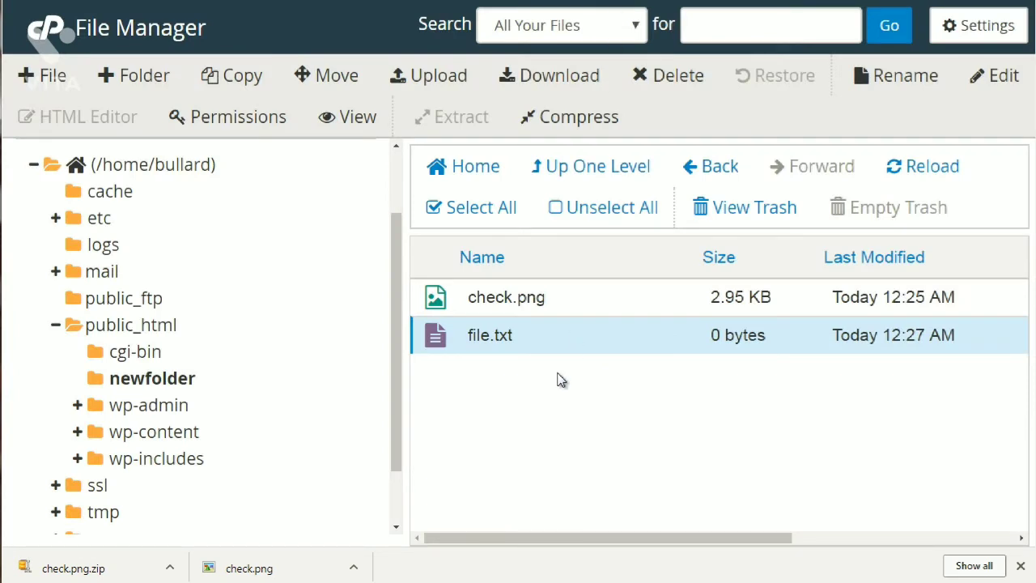
Create an empty file named file.html in newfolder and select it.
{"action": "left_click", "coordinate": [54, 78]}
{"action": "type", "text": "fil"}
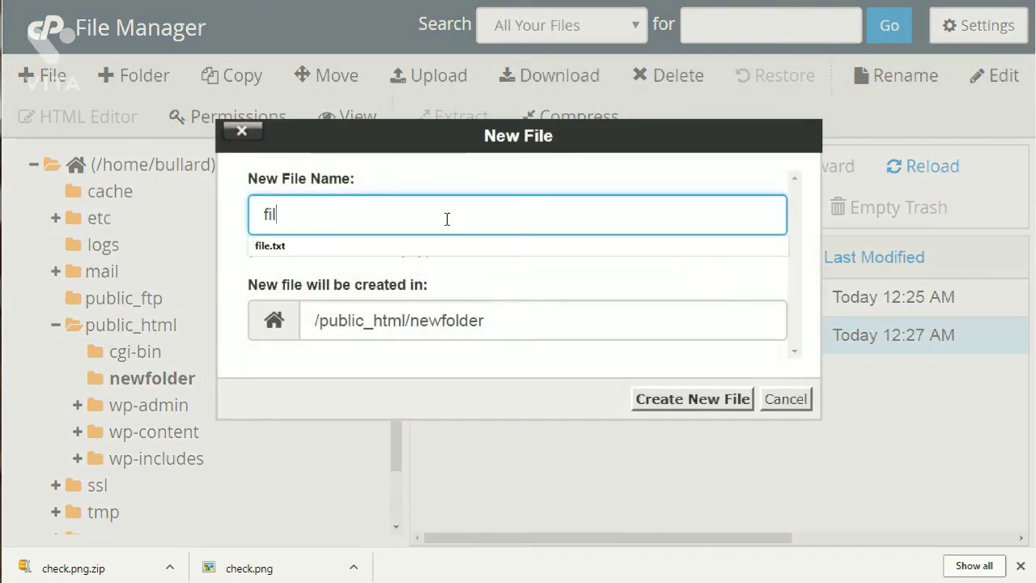
{"action": "type", "text": "e.ht"}
{"action": "key", "text": "BackSpace"}
{"action": "type", "text": "html"}
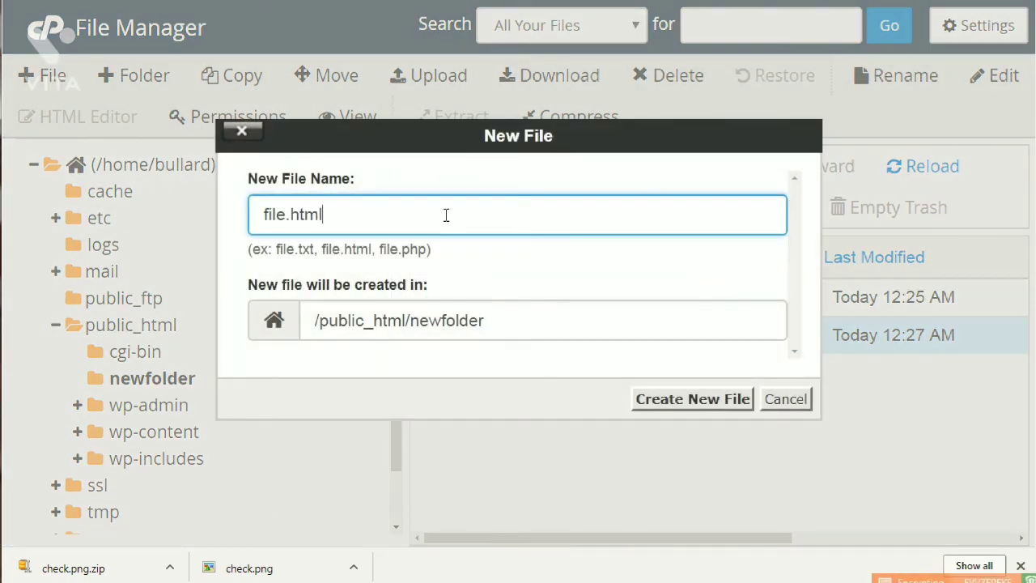
{"action": "left_click", "coordinate": [701, 400]}
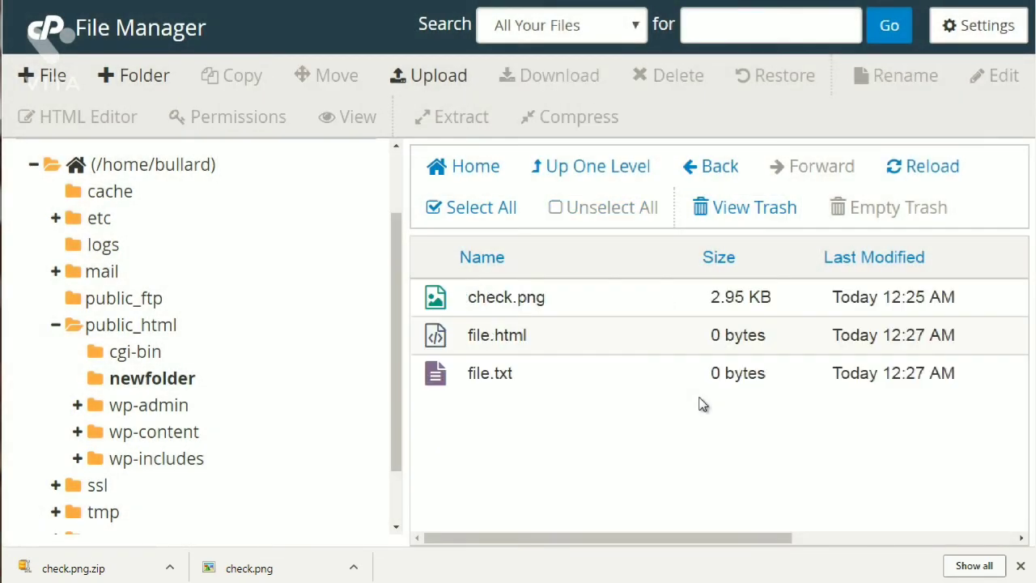
{"action": "left_click", "coordinate": [678, 355]}
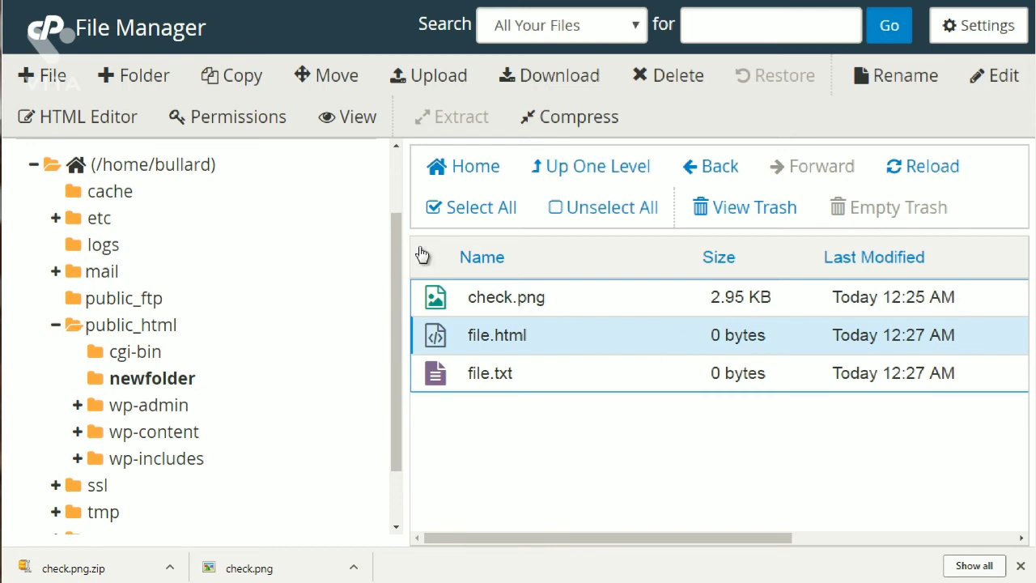
{"action": "left_click", "coordinate": [123, 118]}
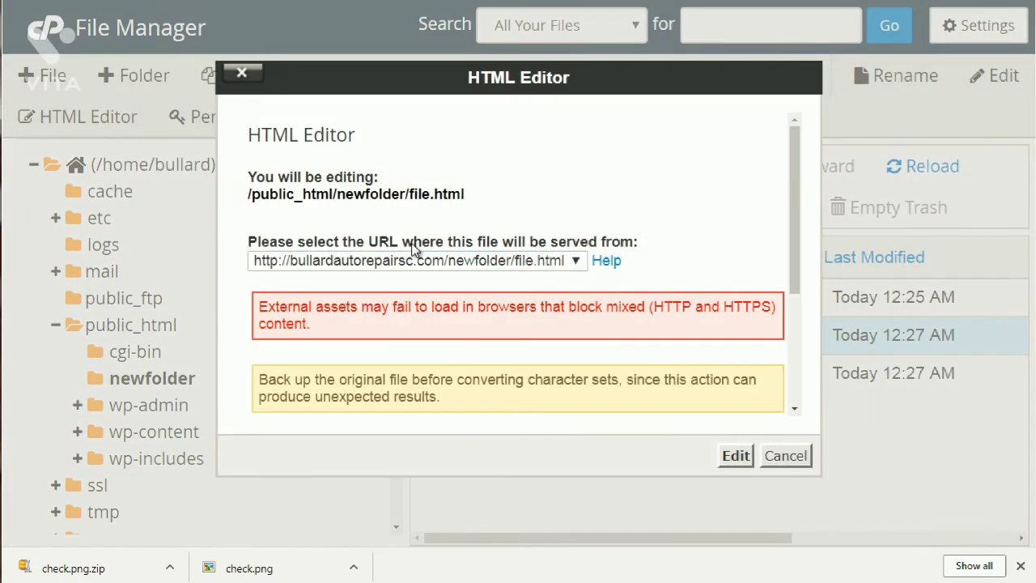
{"action": "left_click", "coordinate": [736, 456]}
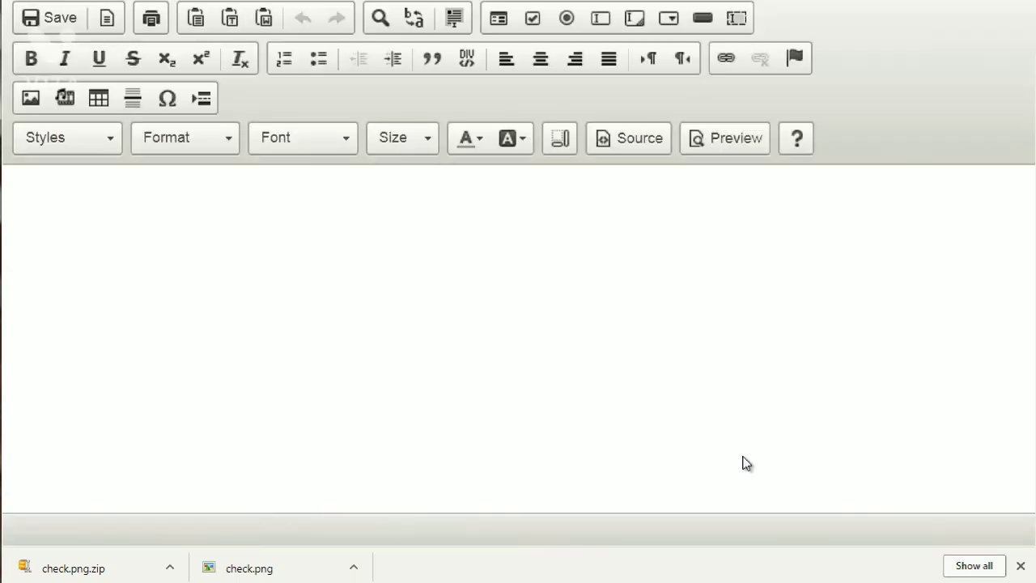
{"action": "left_click", "coordinate": [385, 282]}
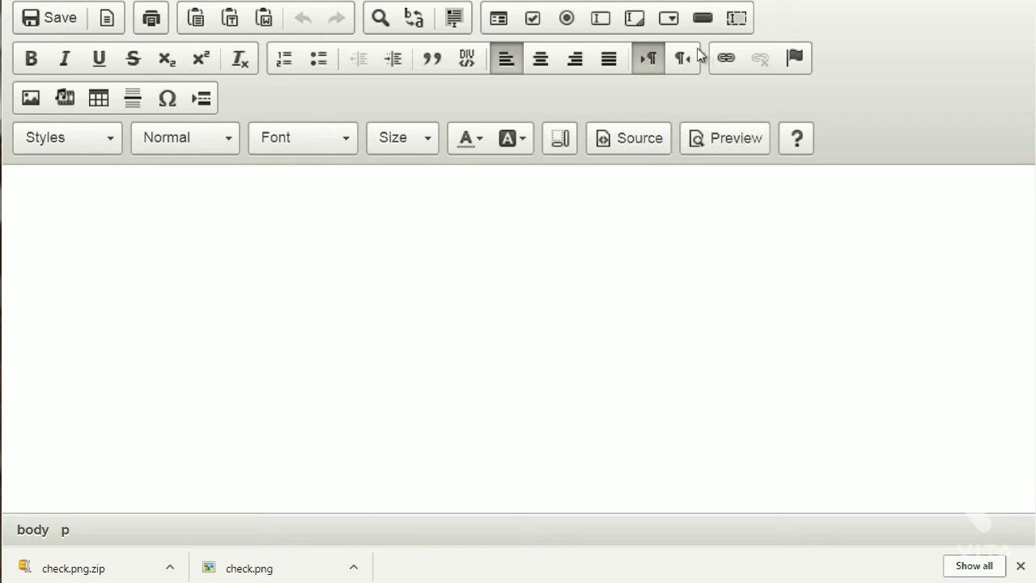
{"action": "key", "text": "ctrl+w"}
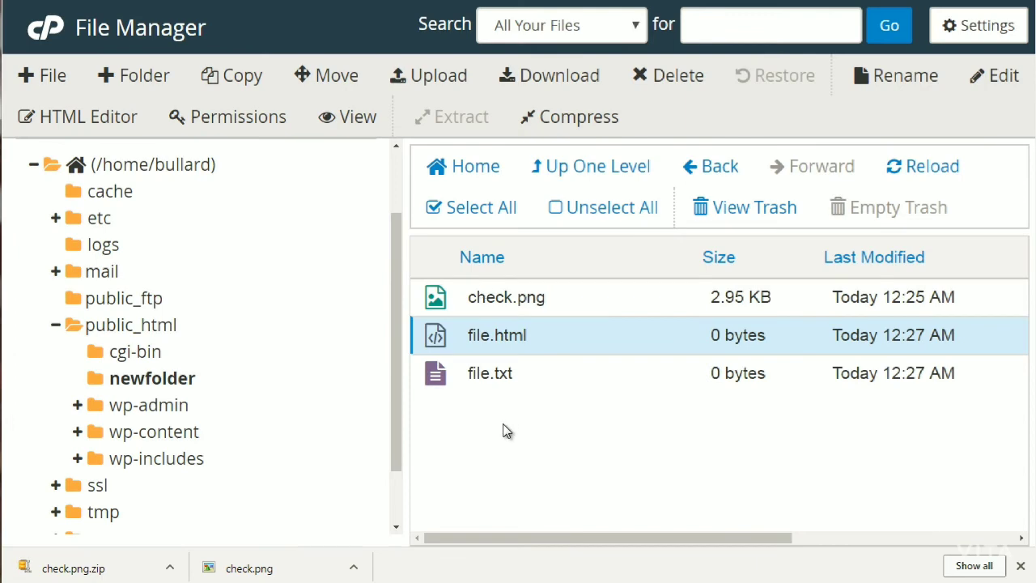
Open file.html's permissions, then cancel to keep them at 644.
{"action": "left_click", "coordinate": [274, 121]}
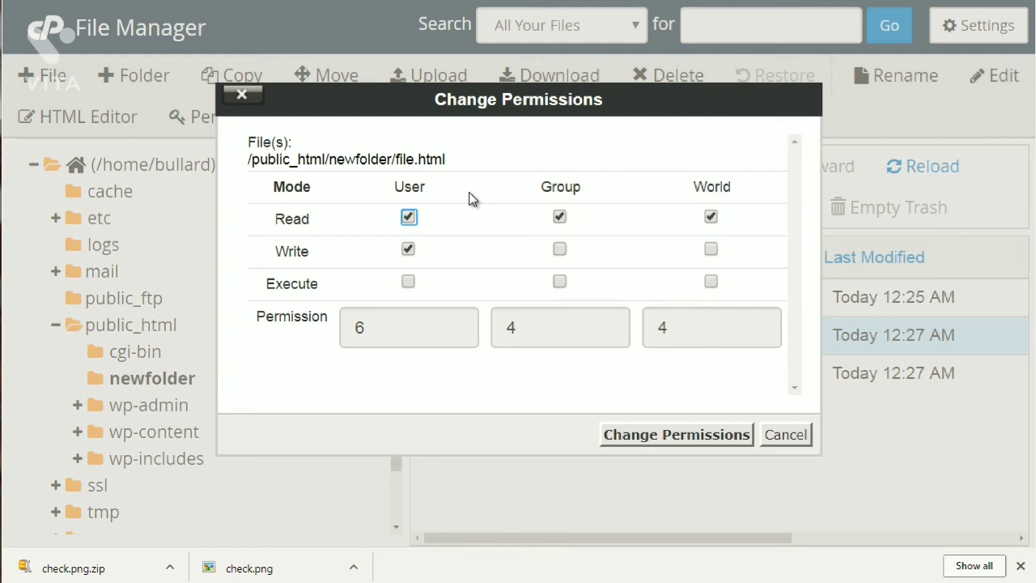
{"action": "left_click", "coordinate": [780, 442]}
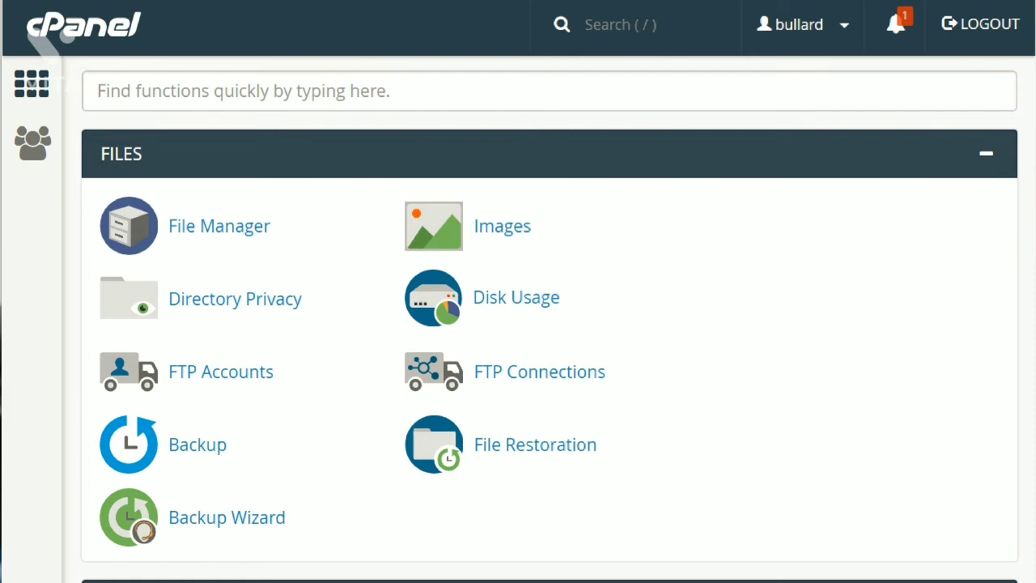
Scroll to the Email tools, briefly view Email Filters, then return to the home page.
{"action": "scroll", "coordinate": [551, 323], "scroll_direction": "down", "scroll_amount": 10}
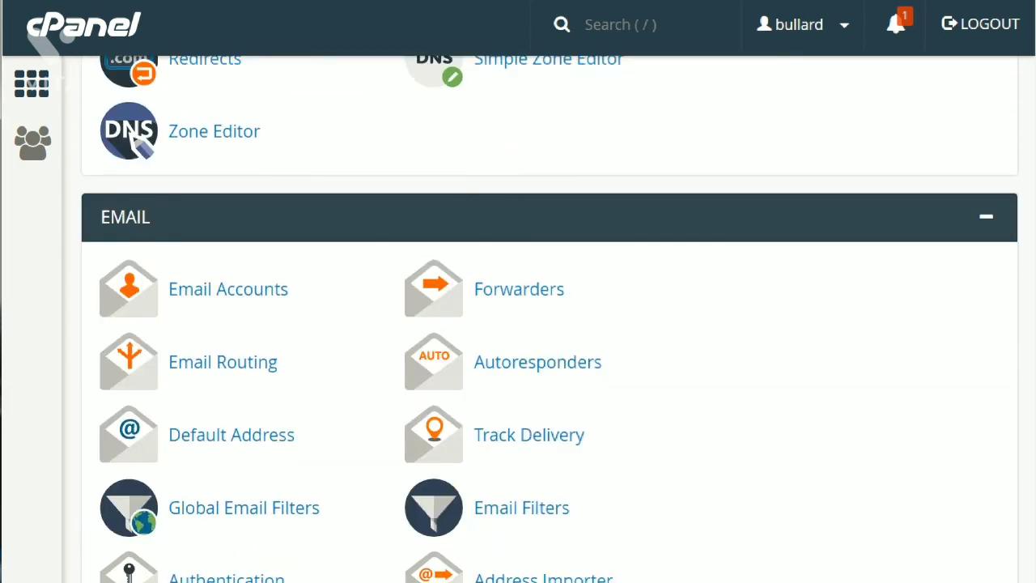
{"action": "scroll", "coordinate": [551, 324], "scroll_direction": "down", "scroll_amount": 1}
{"action": "scroll", "coordinate": [551, 324], "scroll_direction": "down", "scroll_amount": 1}
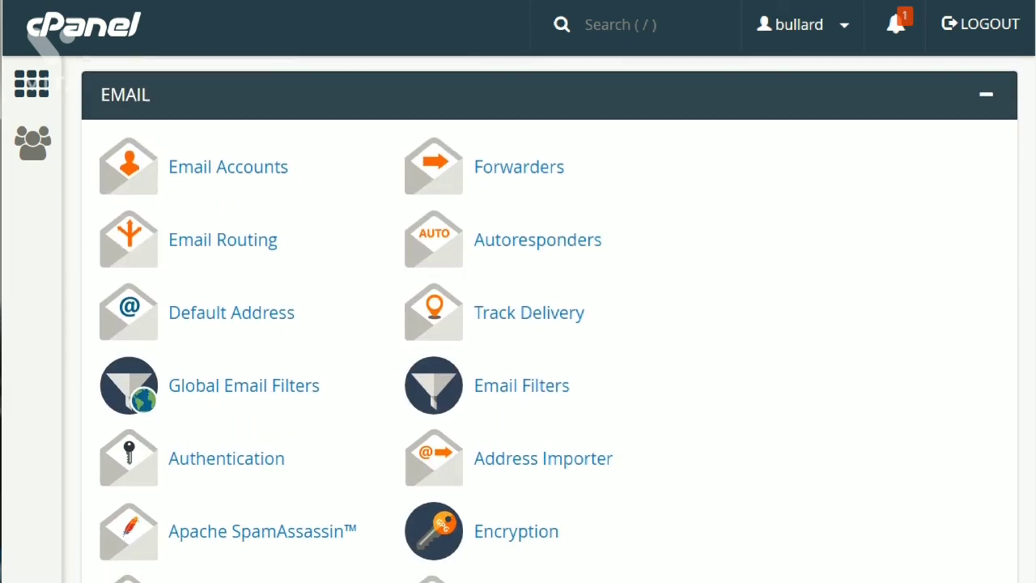
{"action": "scroll", "coordinate": [550, 324], "scroll_direction": "down", "scroll_amount": 2}
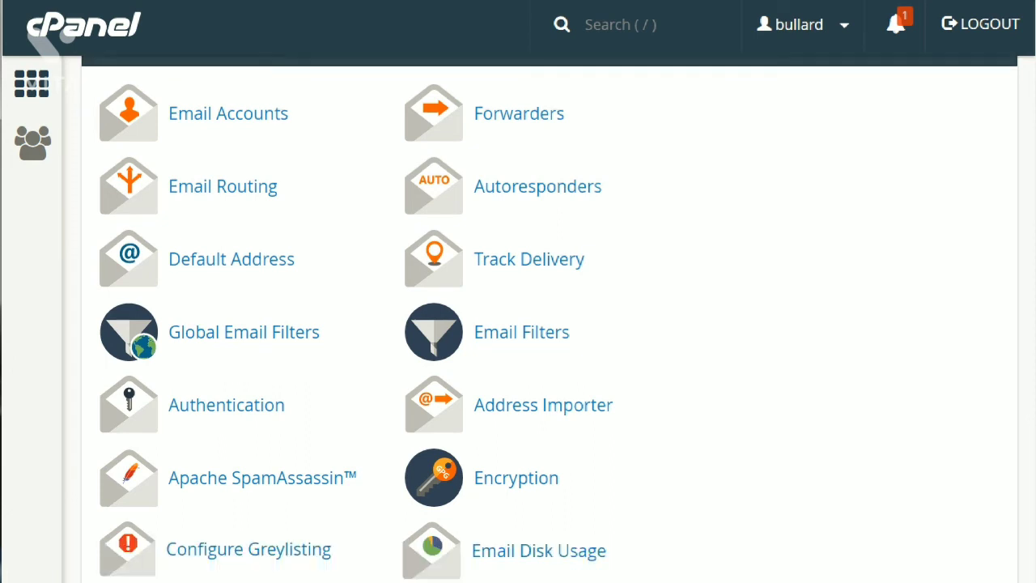
{"action": "scroll", "coordinate": [550, 324], "scroll_direction": "up", "scroll_amount": 1}
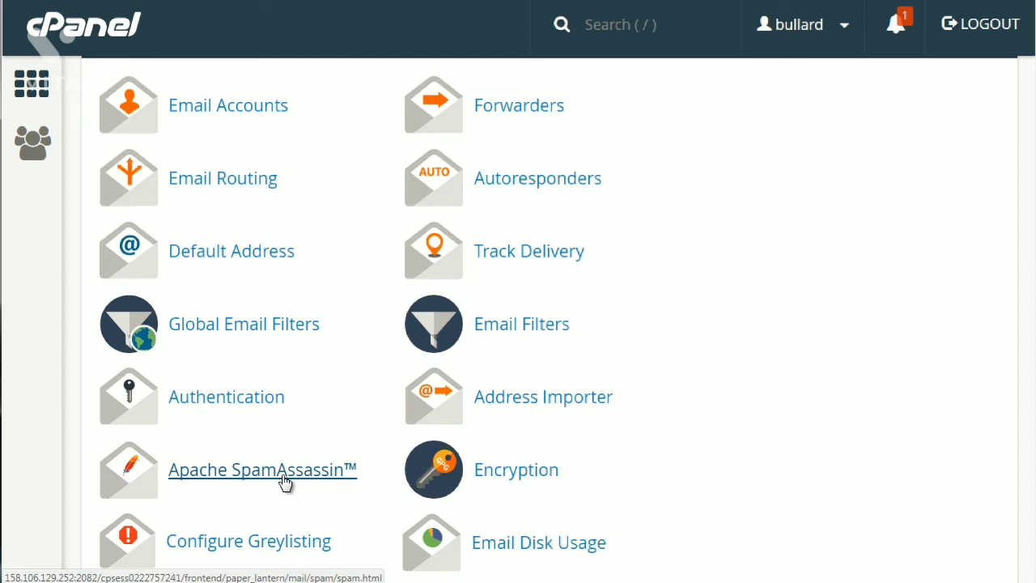
{"action": "right_click", "coordinate": [285, 483]}
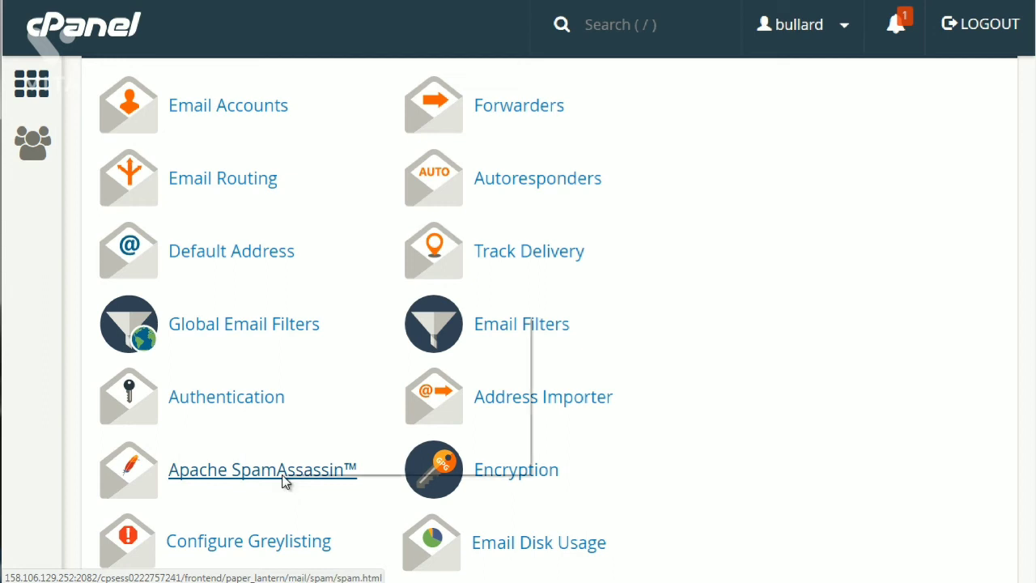
{"action": "left_click", "coordinate": [621, 337]}
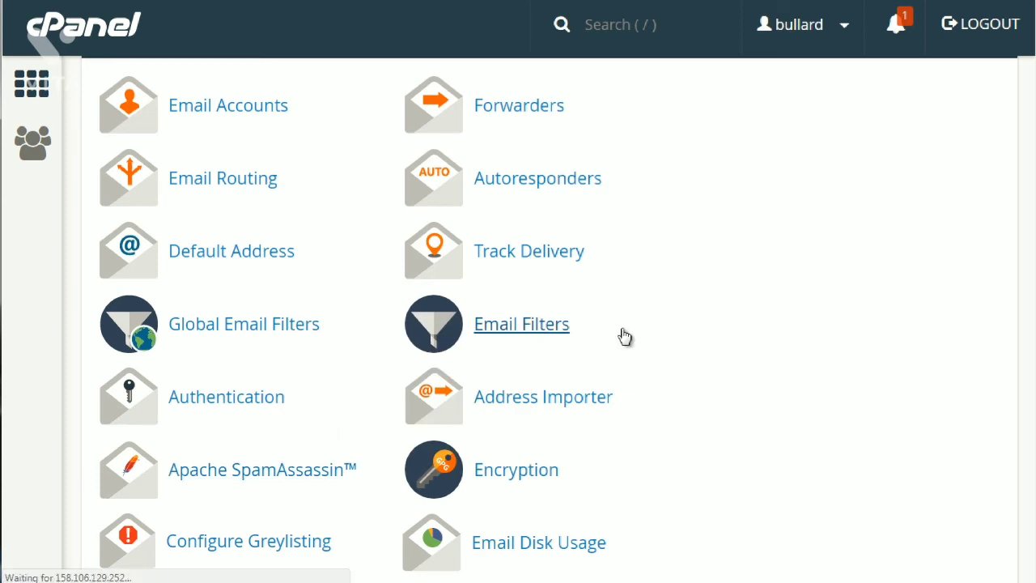
{"action": "key", "text": "alt+Left"}
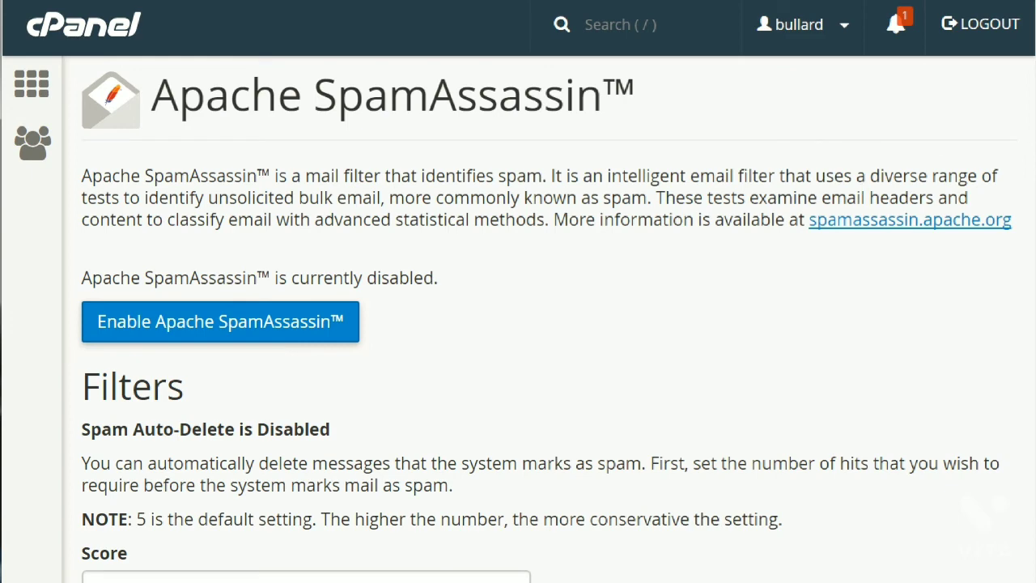
{"action": "scroll", "coordinate": [547, 314], "scroll_direction": "down", "scroll_amount": 4}
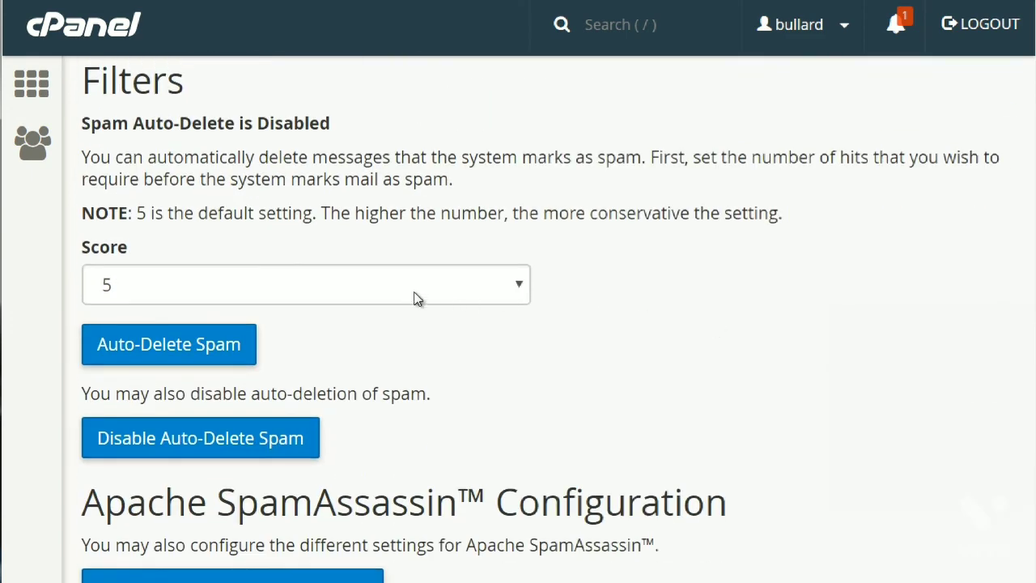
{"action": "left_click", "coordinate": [374, 289]}
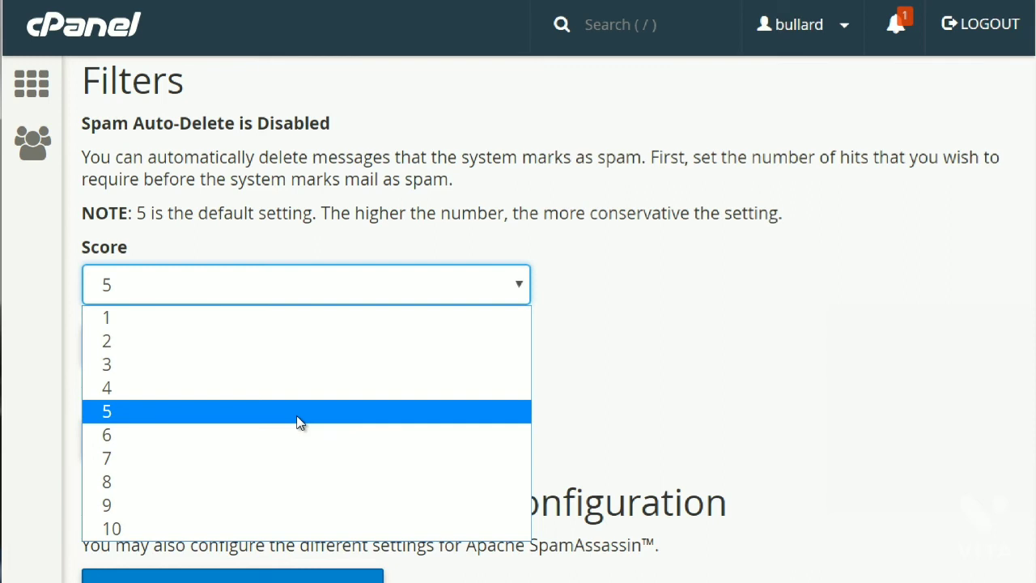
{"action": "left_click", "coordinate": [595, 189]}
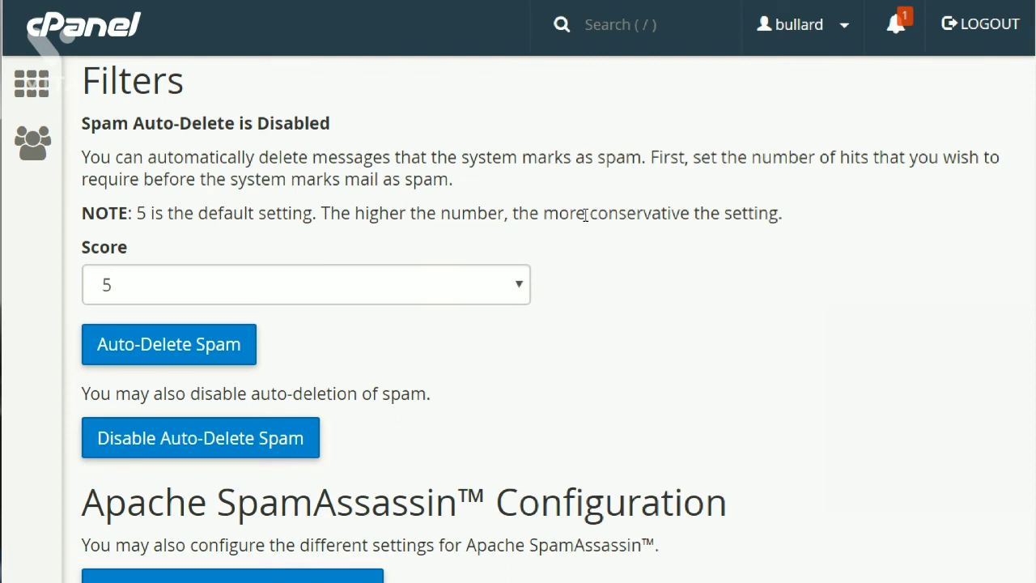
{"action": "left_click", "coordinate": [168, 350]}
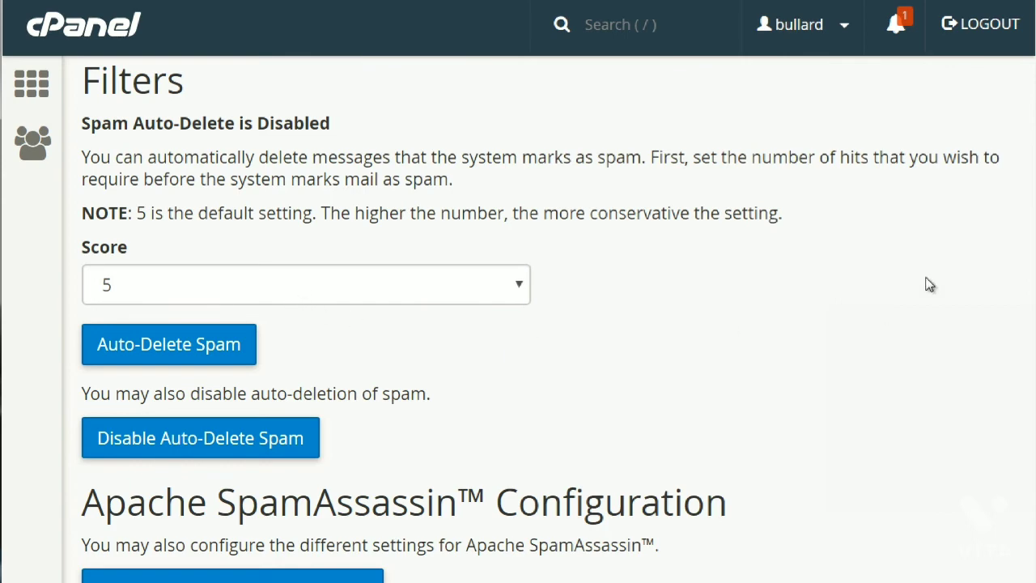
{"action": "scroll", "coordinate": [419, 409], "scroll_direction": "down", "scroll_amount": 2}
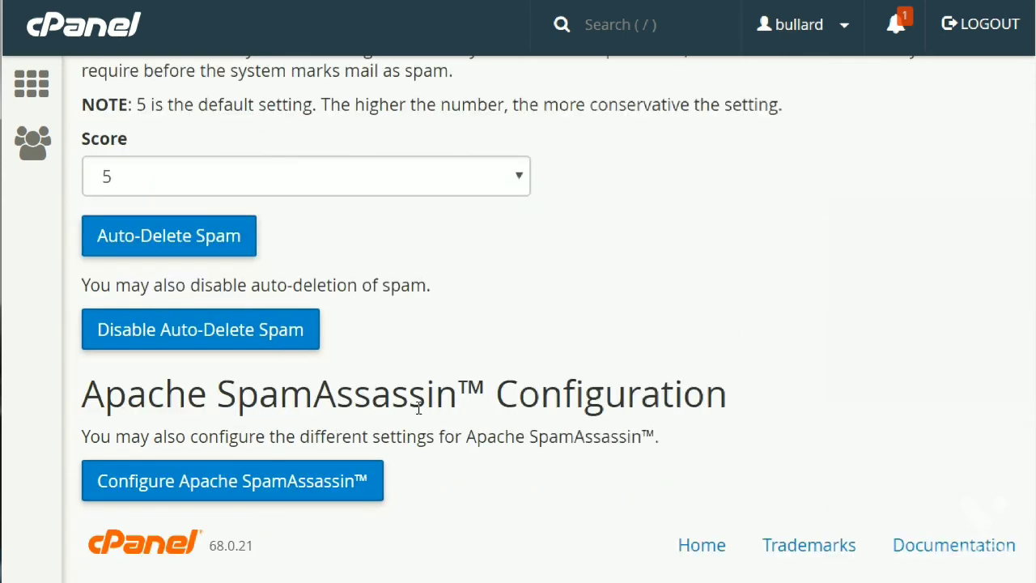
Open the detailed Apache SpamAssassin configuration and review the blacklist_from and whitelist_from address fields.
{"action": "left_click", "coordinate": [231, 486]}
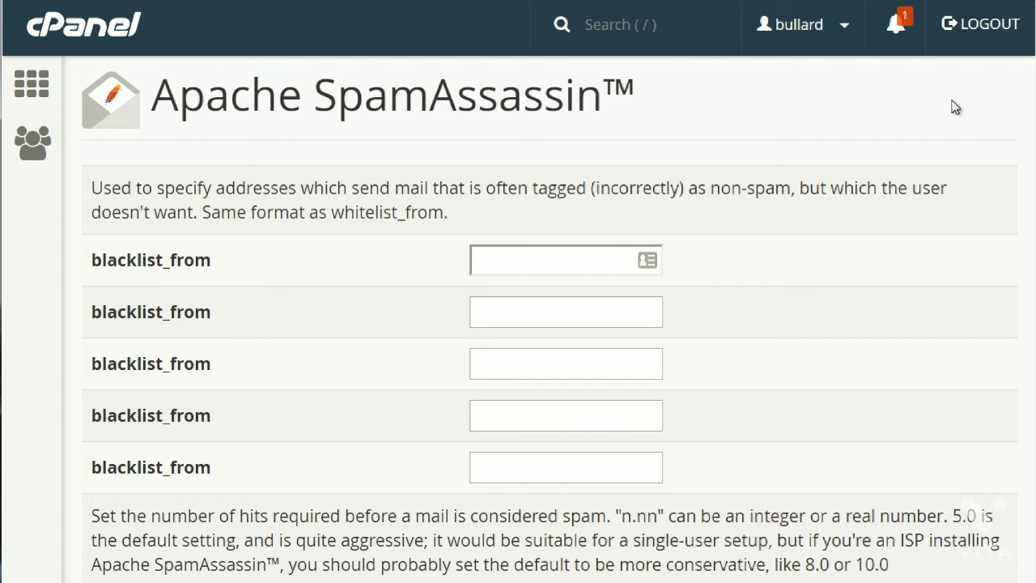
{"action": "left_click", "coordinate": [575, 259]}
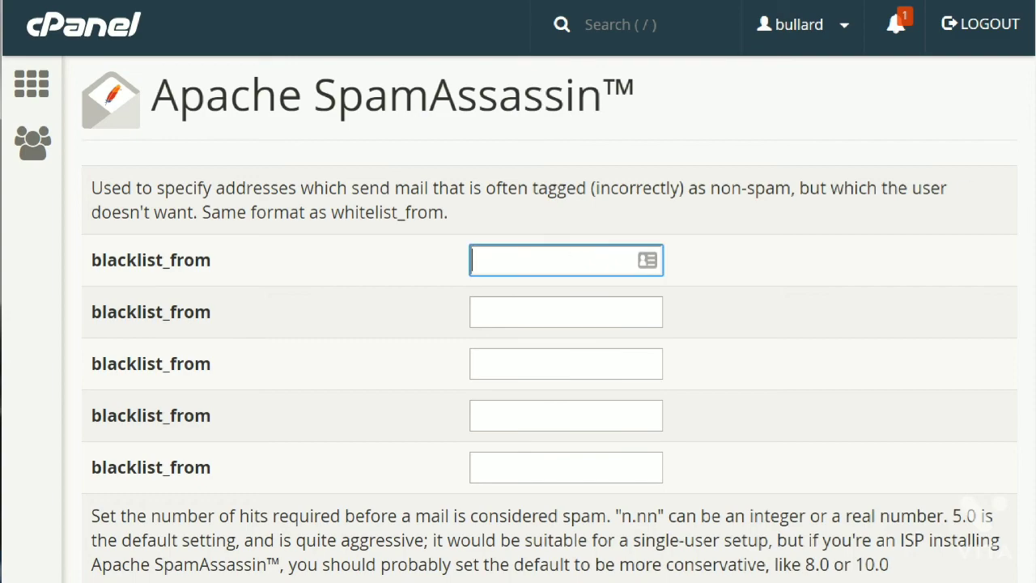
{"action": "left_click_drag", "start_coordinate": [1035, 147], "coordinate": [1035, 500]}
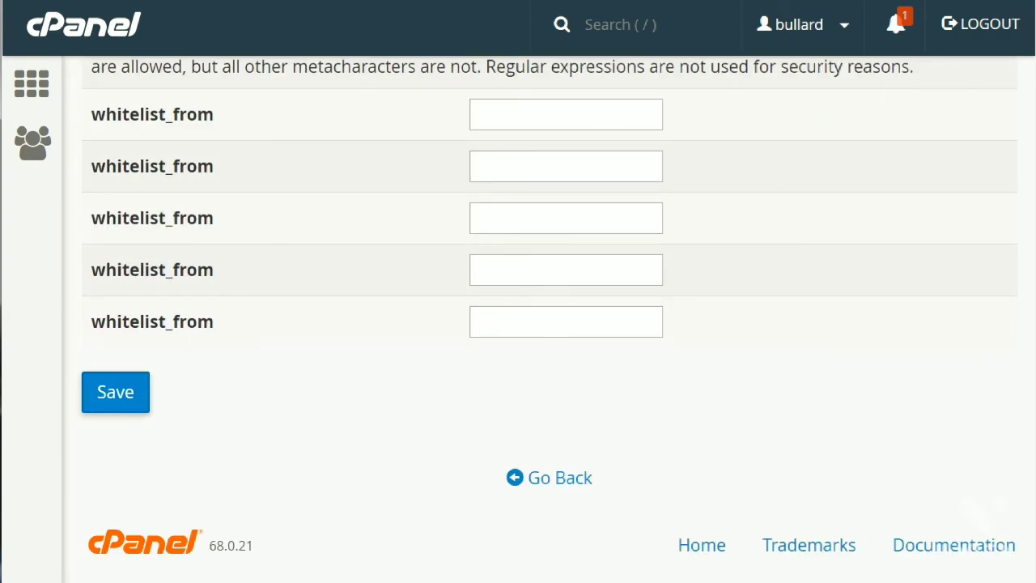
{"action": "left_click", "coordinate": [565, 100]}
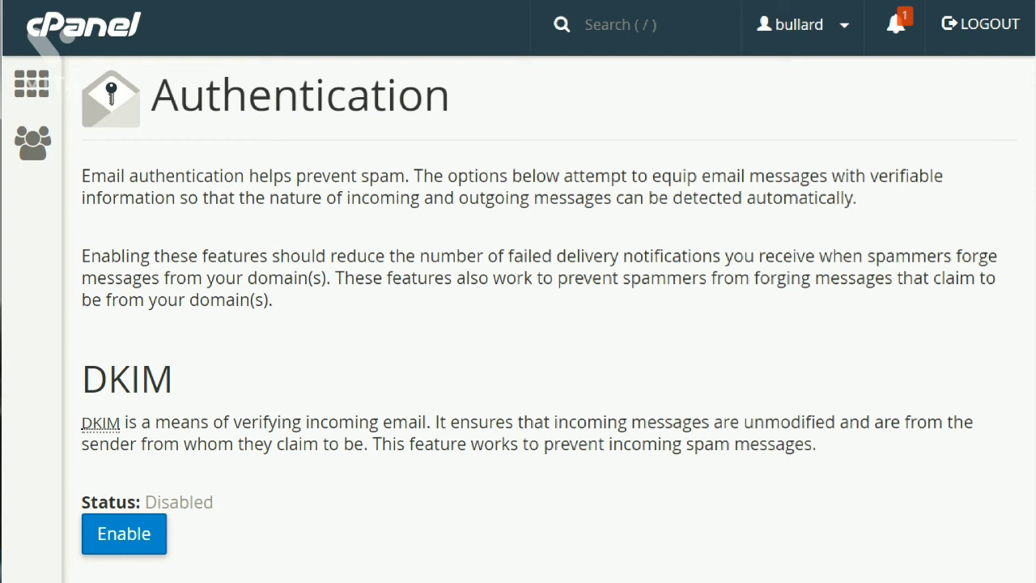
On the Email Authentication page, enable DKIM, then enable SPF for outgoing mail.
{"action": "scroll", "coordinate": [624, 179], "scroll_direction": "down", "scroll_amount": 3}
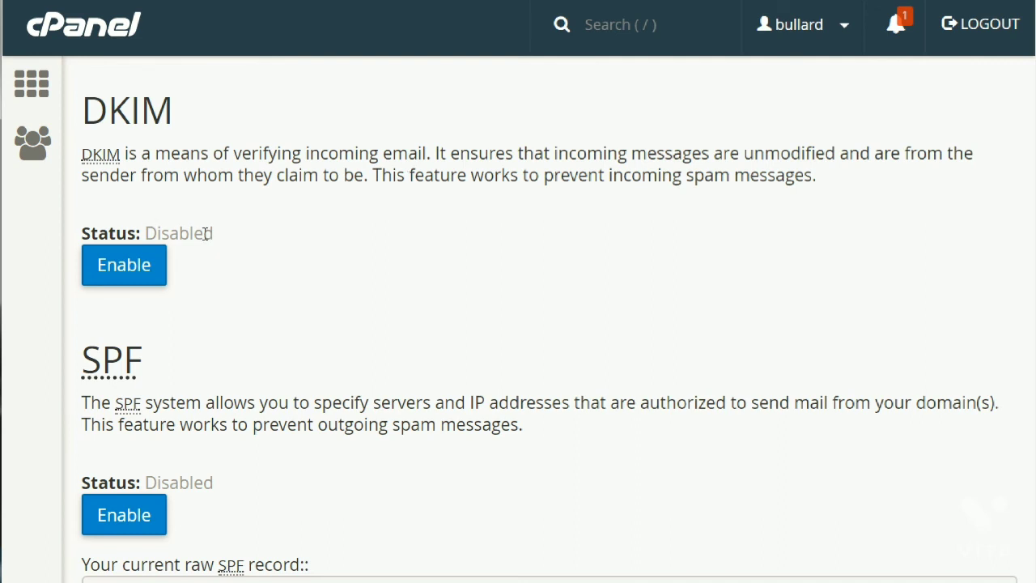
{"action": "left_click", "coordinate": [149, 274]}
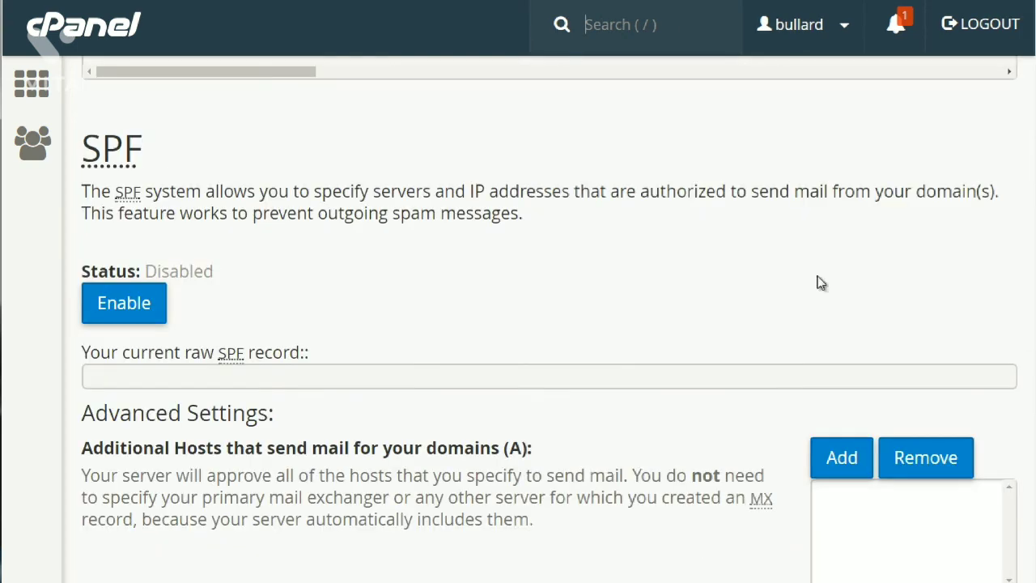
{"action": "left_click", "coordinate": [147, 317]}
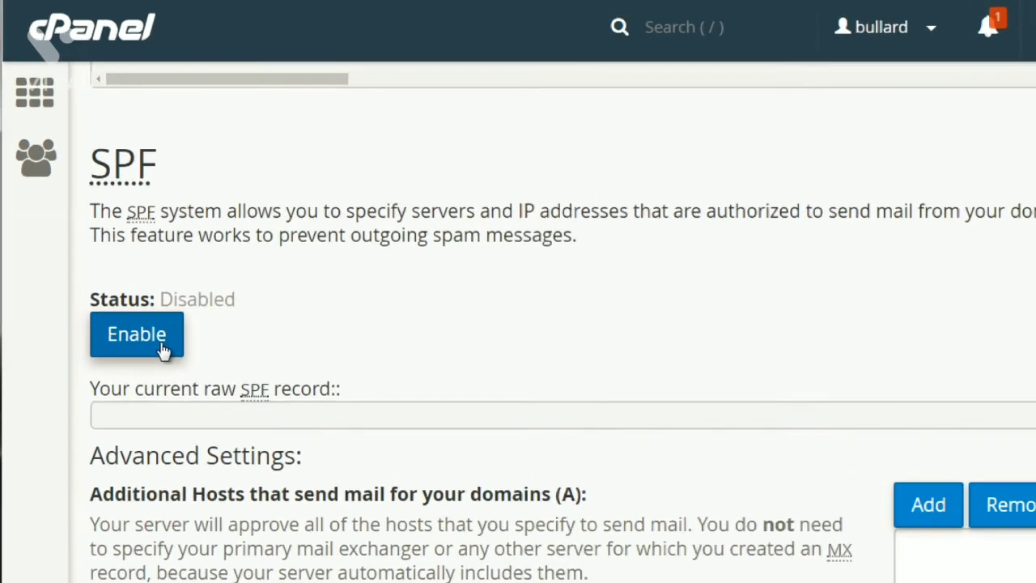
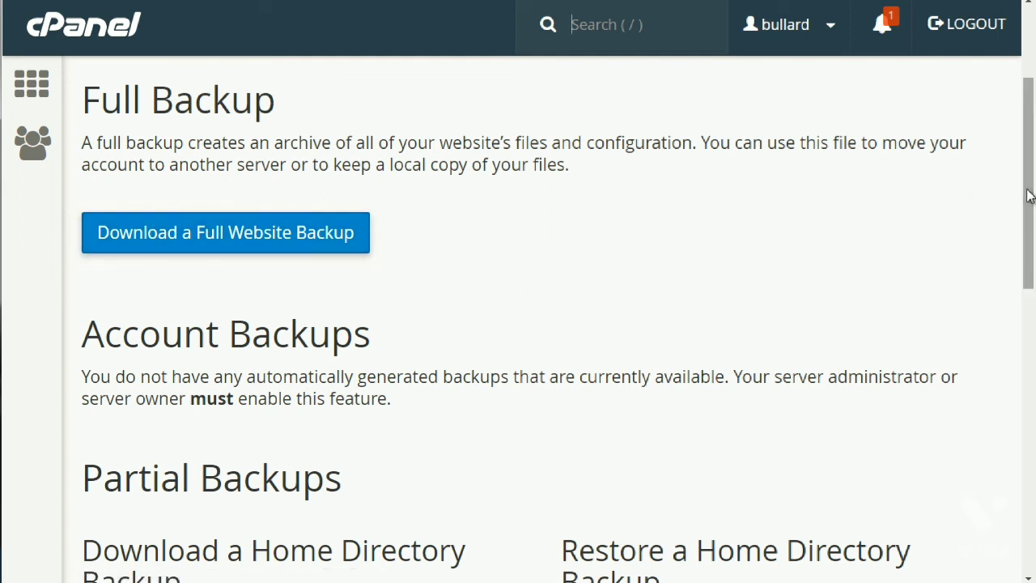
Scroll the Backup page down to the home directory and MySQL Database Backup download options.
{"action": "left_click_drag", "start_coordinate": [1030, 197], "coordinate": [1030, 280]}
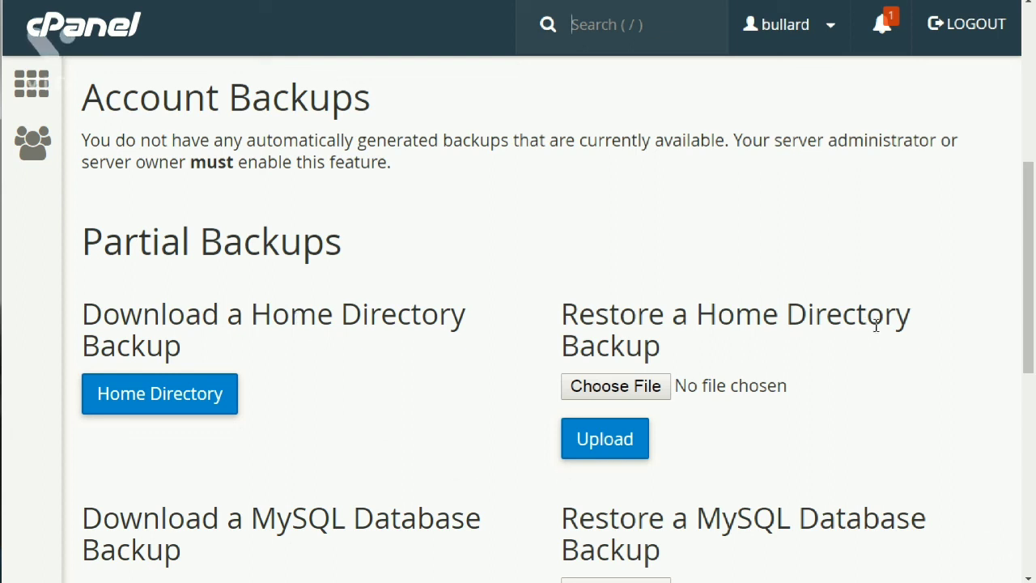
{"action": "scroll", "coordinate": [1027, 304], "scroll_direction": "down", "scroll_amount": 1}
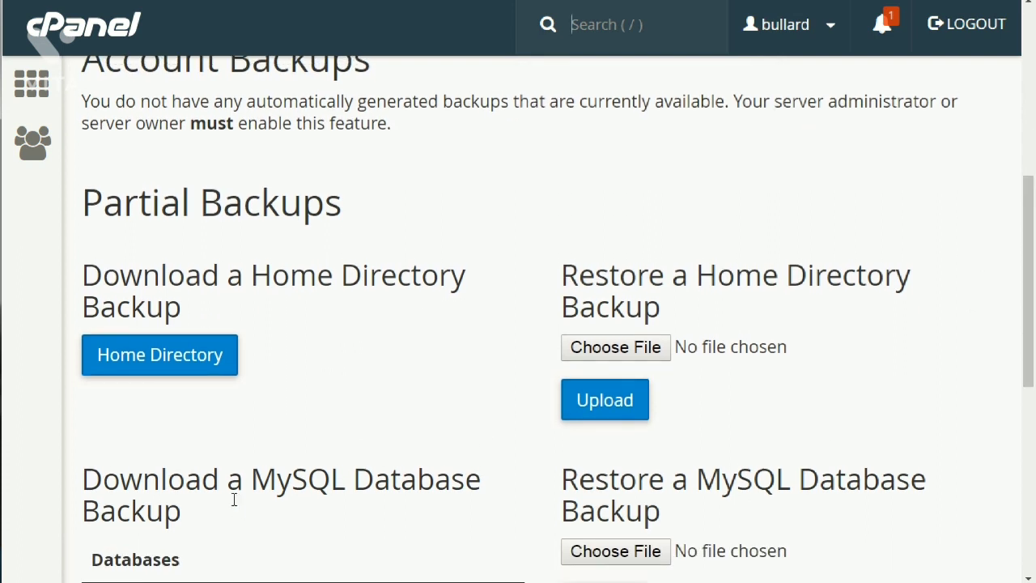
{"action": "left_click", "coordinate": [230, 488]}
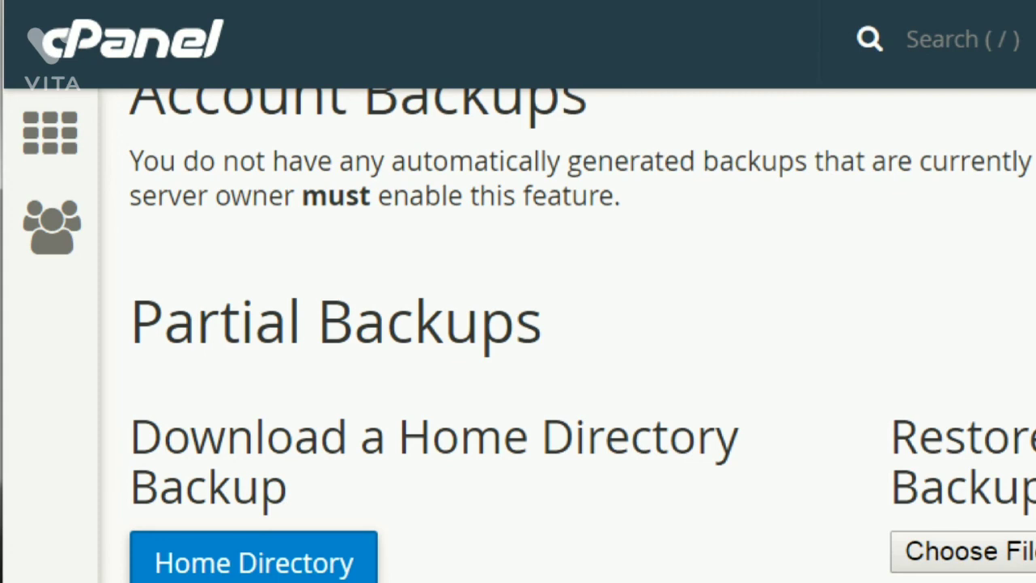
{"action": "scroll", "coordinate": [518, 336], "scroll_direction": "down", "scroll_amount": 5}
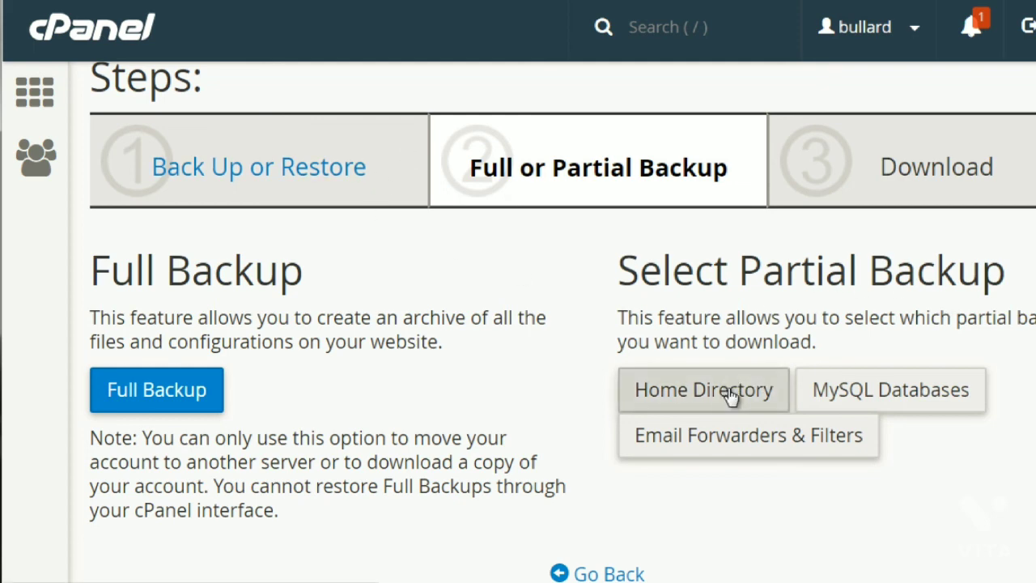
Start a full account backup in the Backup Wizard, reaching its Back Up or Restore step.
{"action": "left_click", "coordinate": [178, 390]}
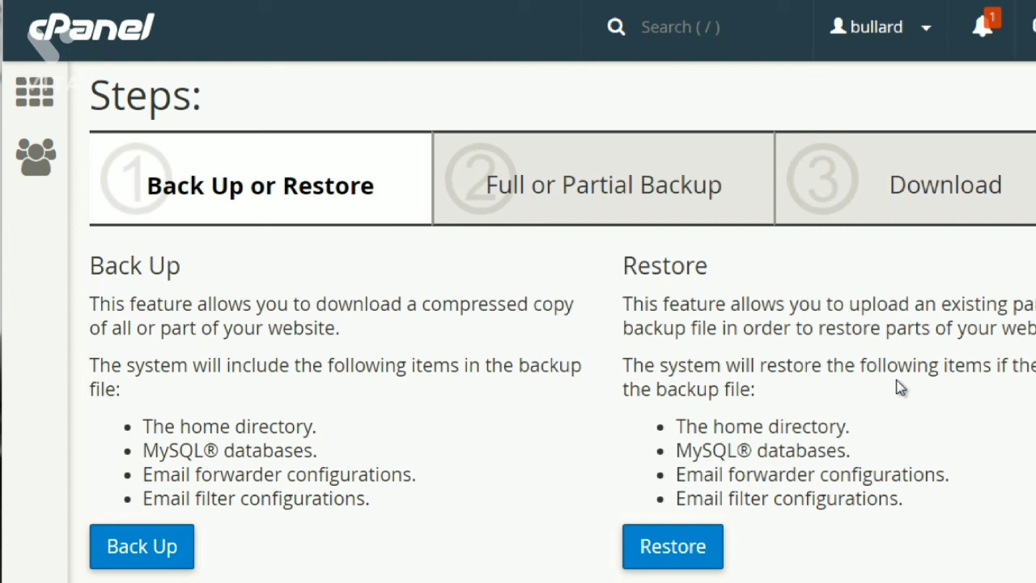
Choose Restore, then Home Directory, and reach the Choose File and Upload controls.
{"action": "left_click", "coordinate": [698, 548]}
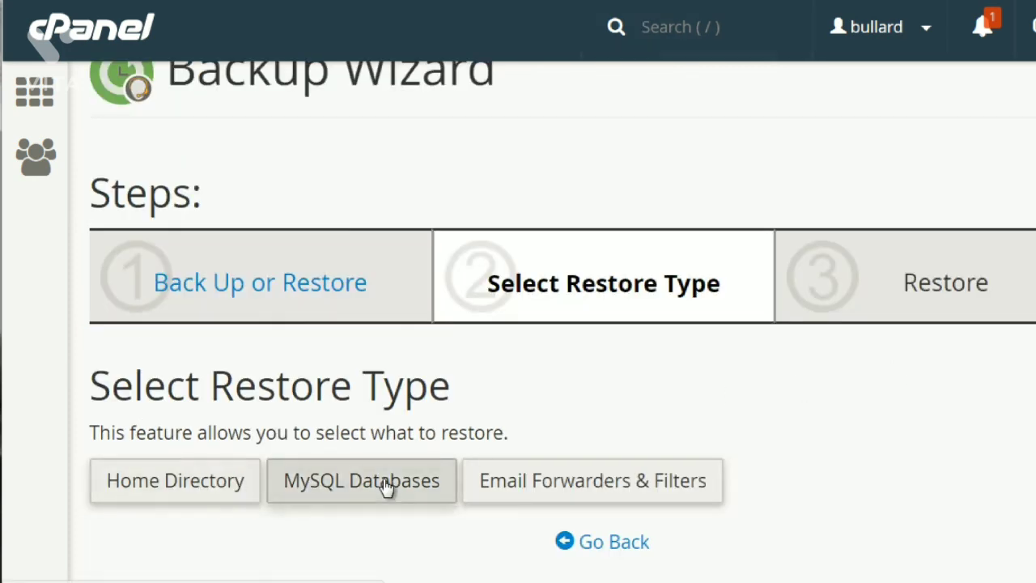
{"action": "left_click", "coordinate": [208, 497]}
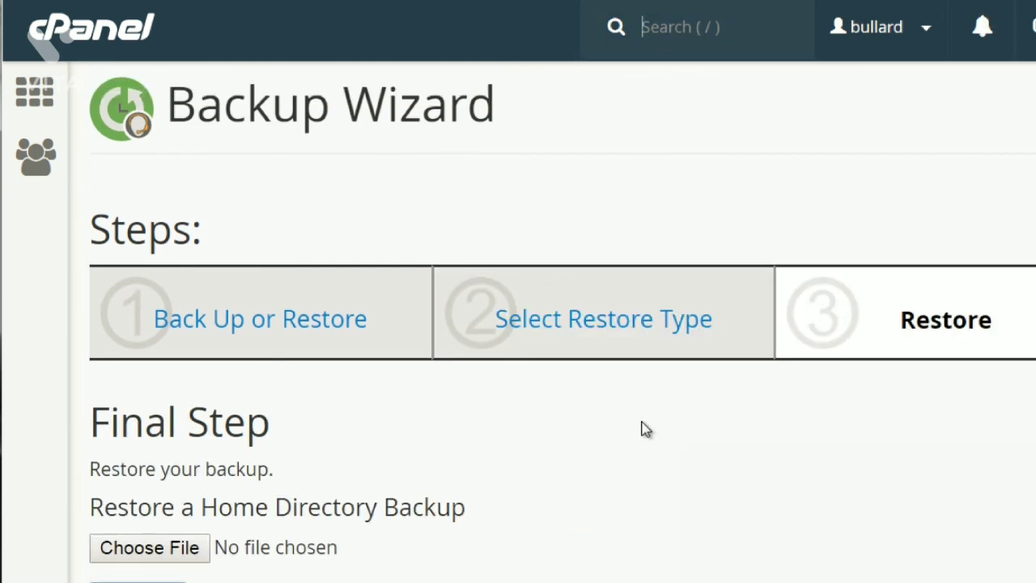
{"action": "scroll", "coordinate": [503, 360], "scroll_direction": "down", "scroll_amount": 1}
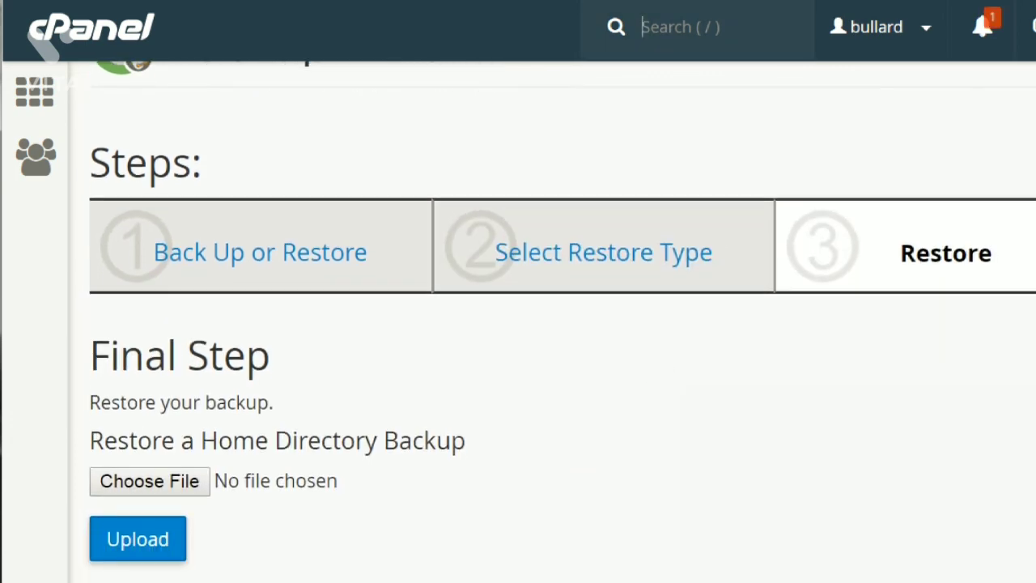